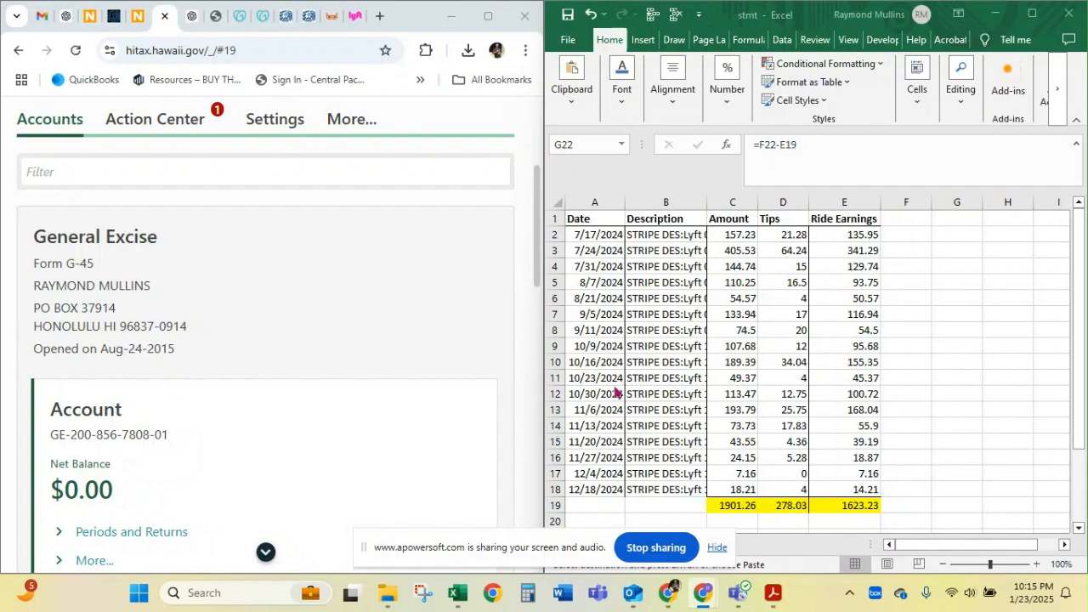
Review the Date, Description, Amount, Tips and Ride Earnings columns of the Lyft deposits worksheet
left_click_drag(463, 226, 616, 289)
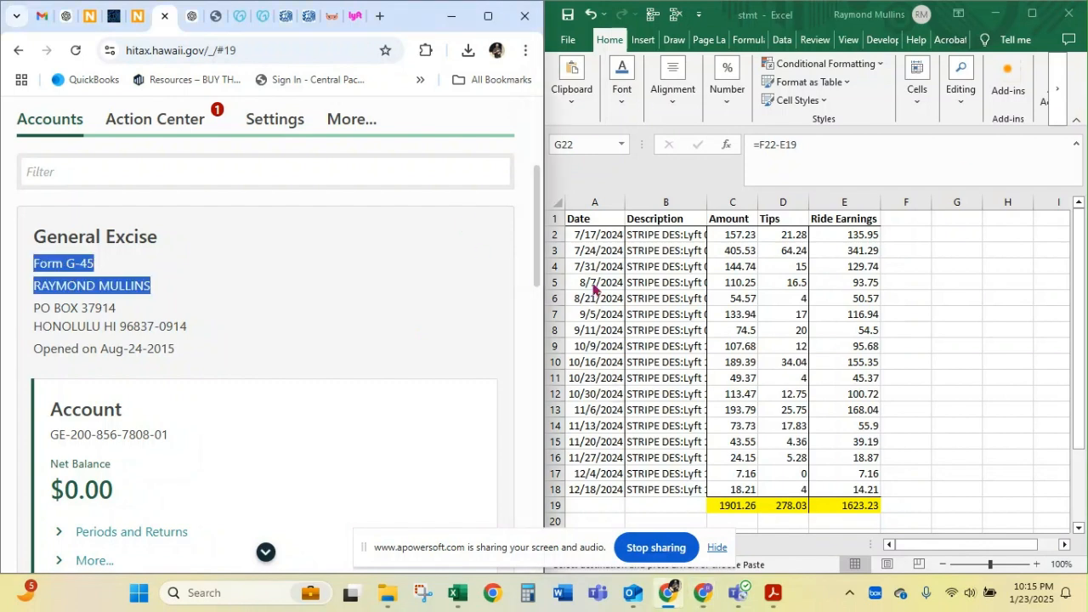
left_click(616, 268)
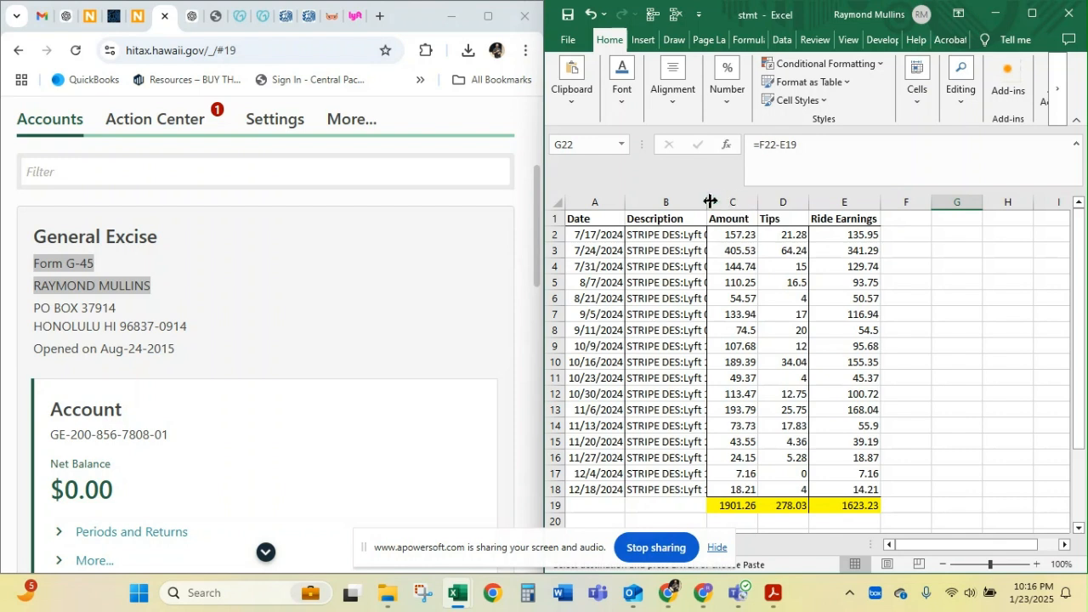
left_click_drag(731, 205, 592, 204)
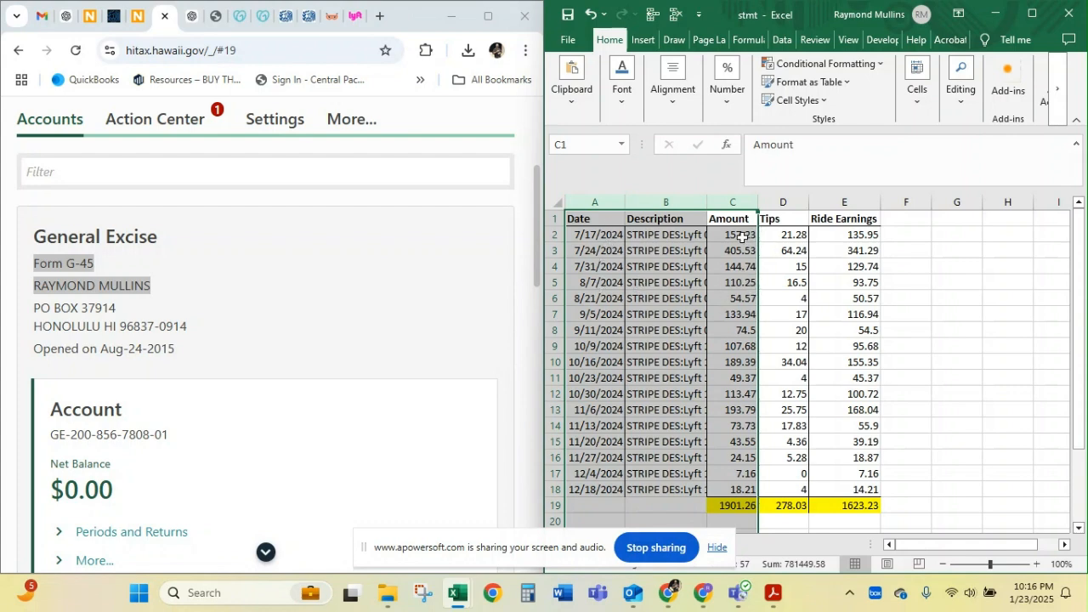
left_click_drag(740, 236, 744, 487)
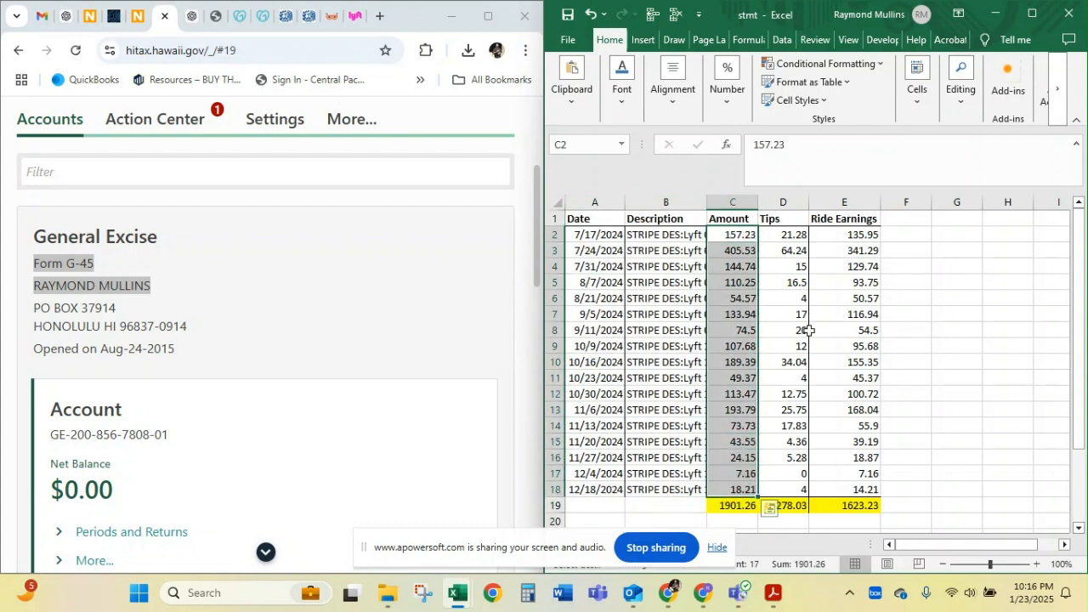
left_click(785, 205)
left_click_drag(784, 205, 850, 190)
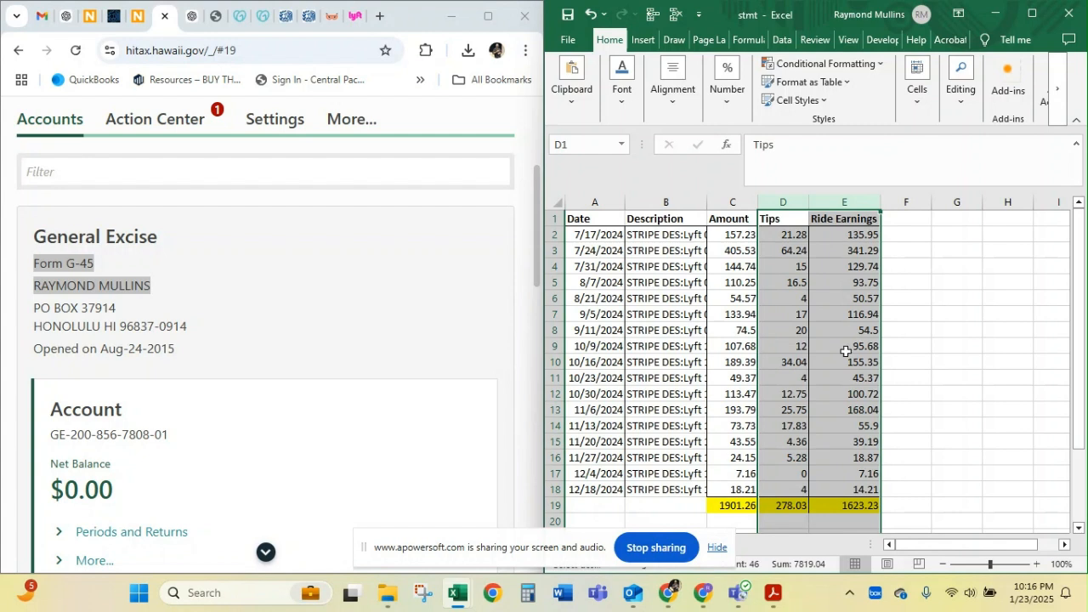
left_click(784, 233)
key("ctrl+c")
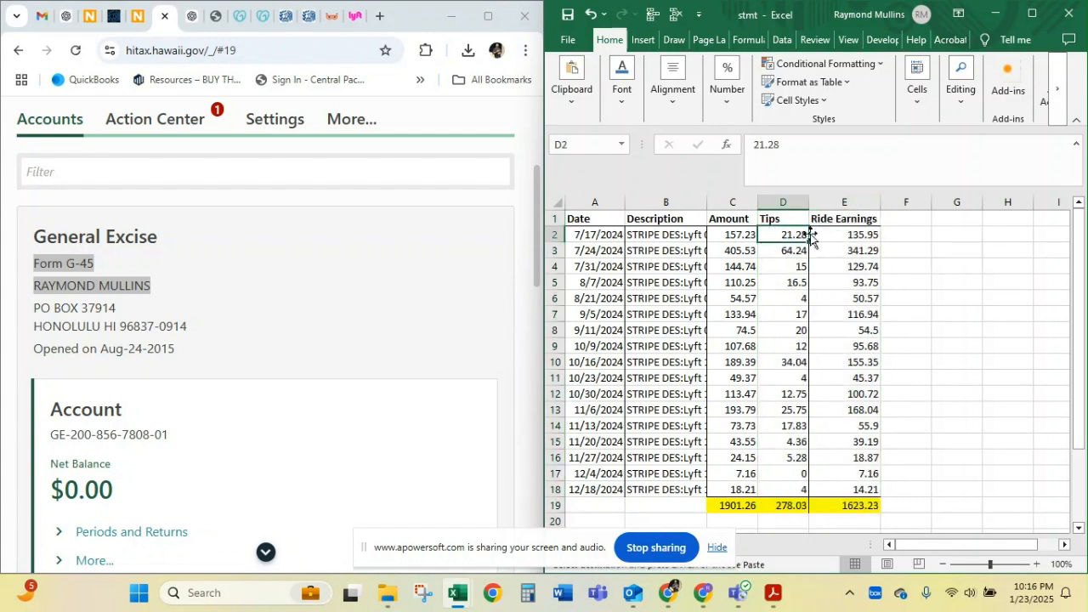
left_click(742, 236)
left_click_drag(857, 236, 870, 488)
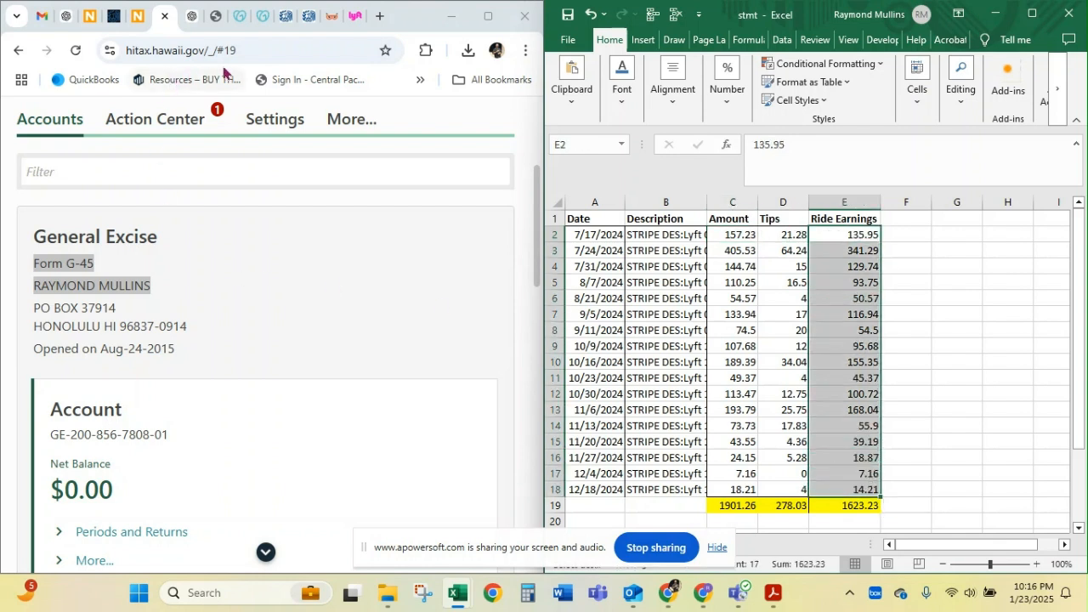
Switch to the Lyft driver site and open the Dec 09 - Dec 15 week in the 2024 driving history
left_click(357, 17)
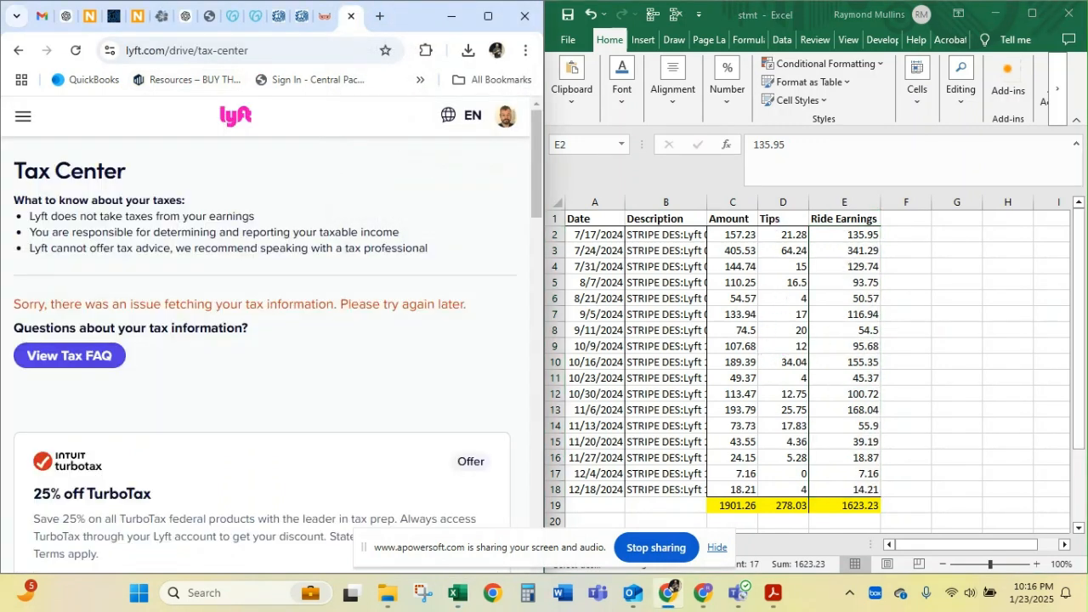
left_click(23, 116)
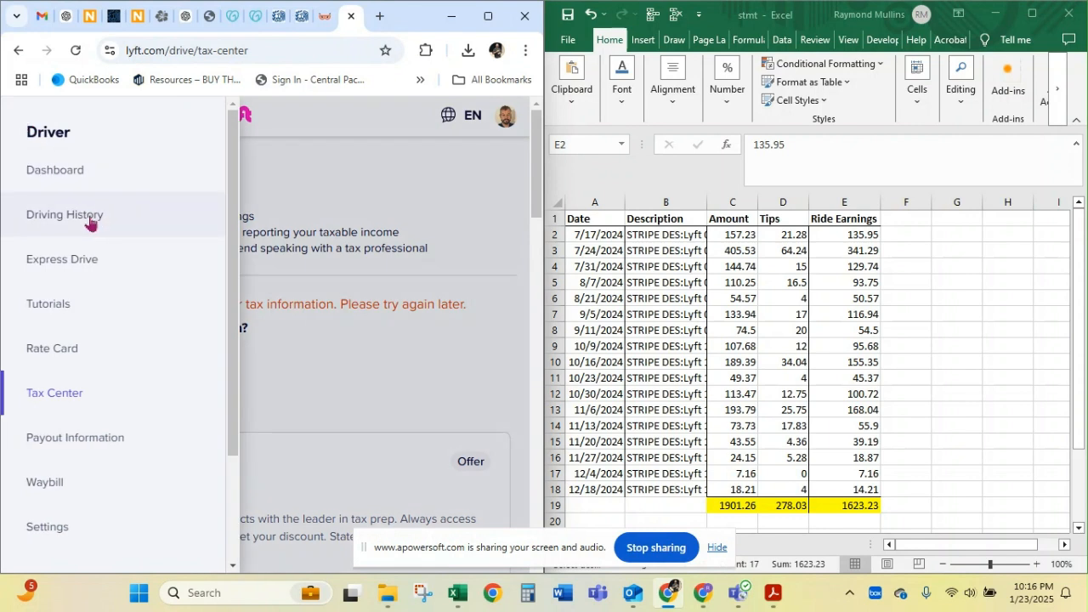
left_click(91, 217)
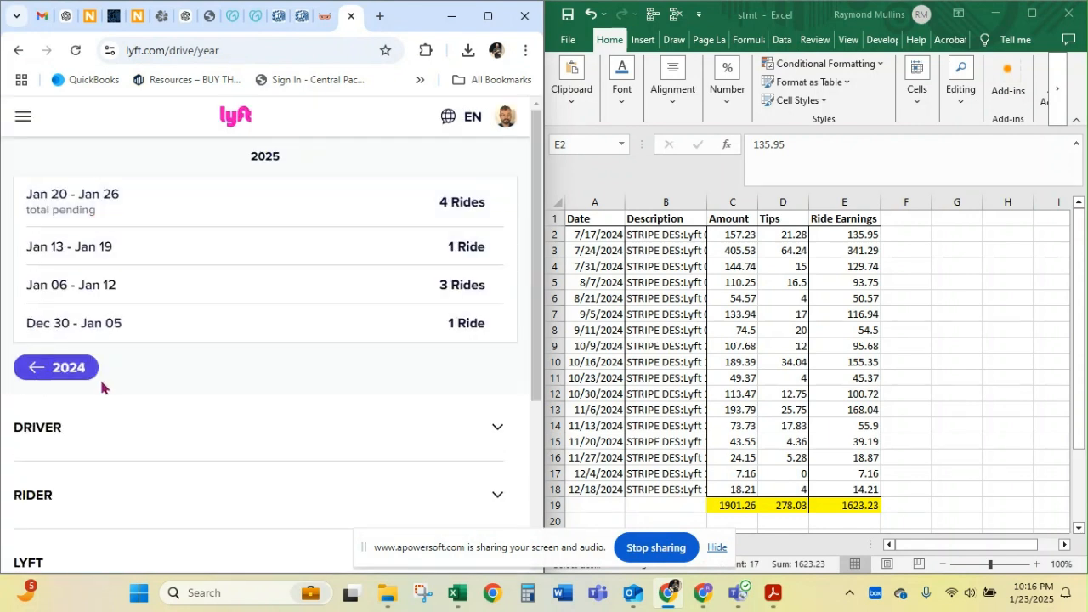
left_click(64, 368)
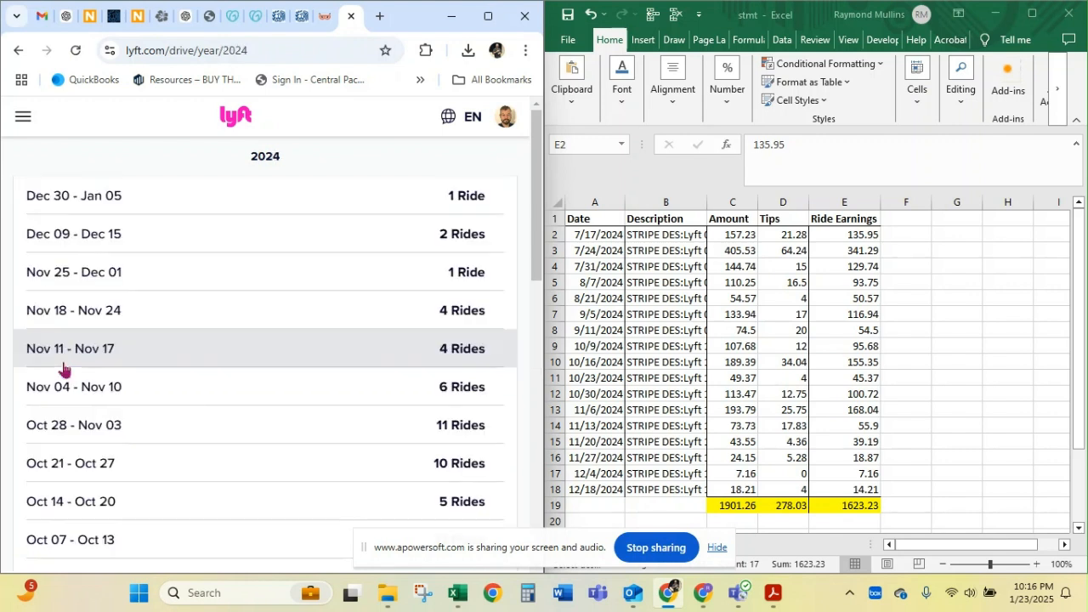
left_click(112, 238)
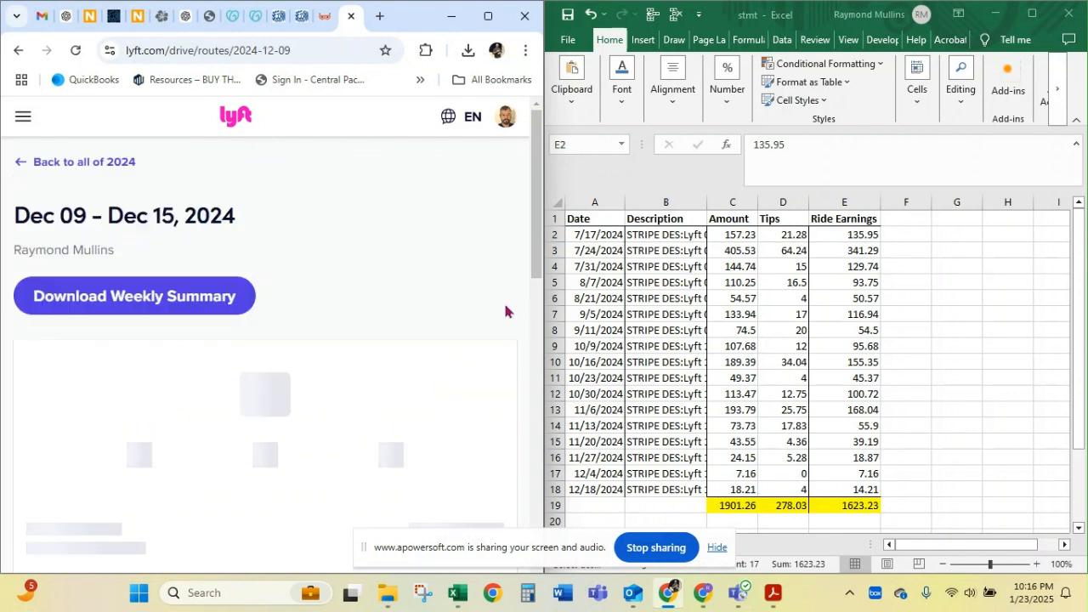
Compare the week's net earnings and tips on the Lyft page with the 12/18/2024 row of the worksheet
left_click(733, 481)
left_click(733, 487)
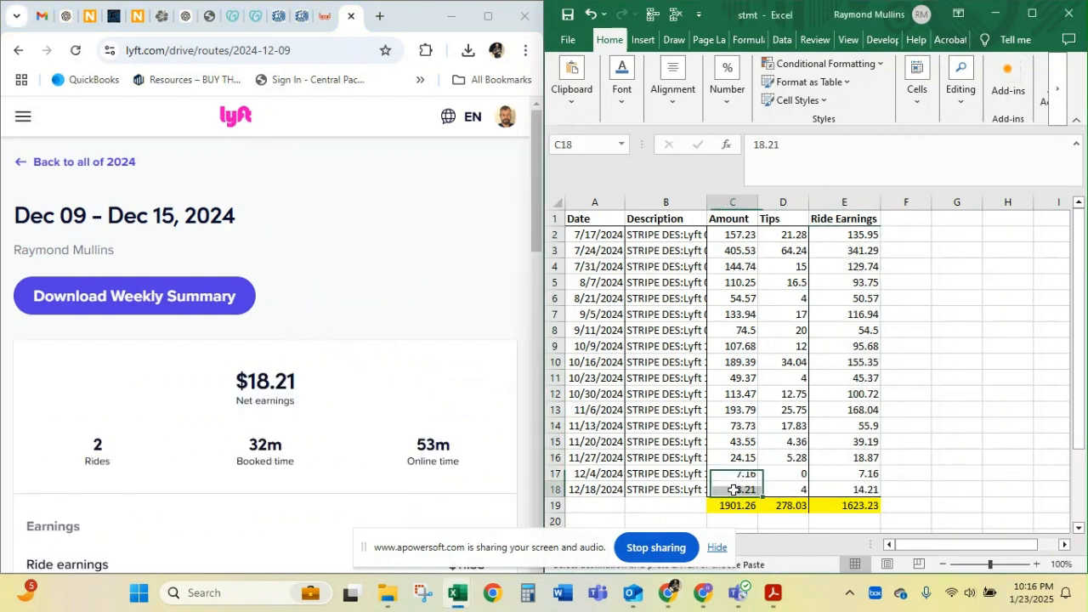
key("ctrl+c")
scroll(316, 310, "down", 3)
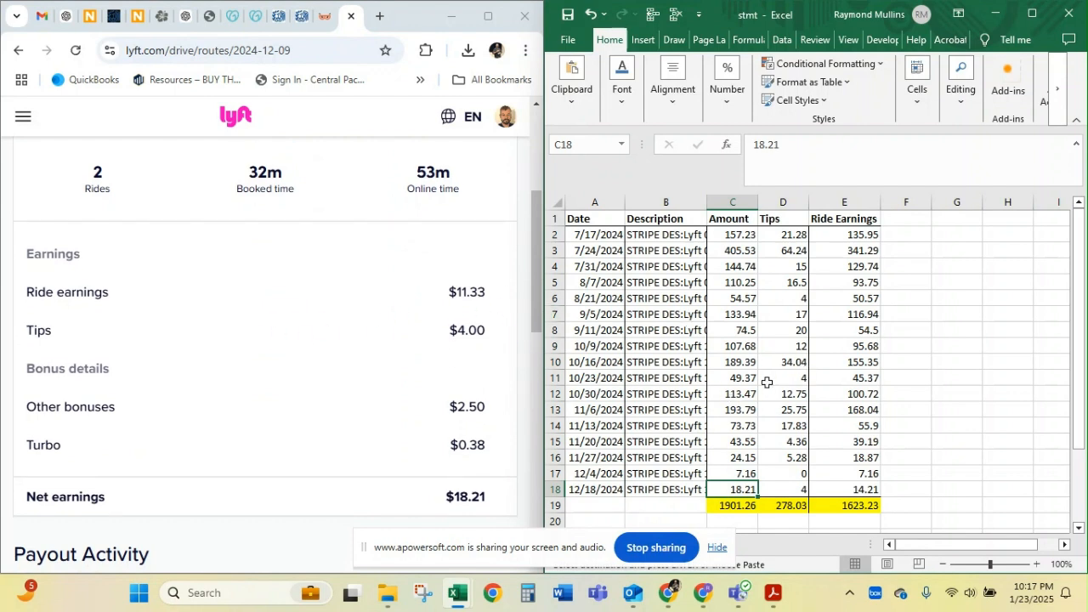
left_click(789, 471)
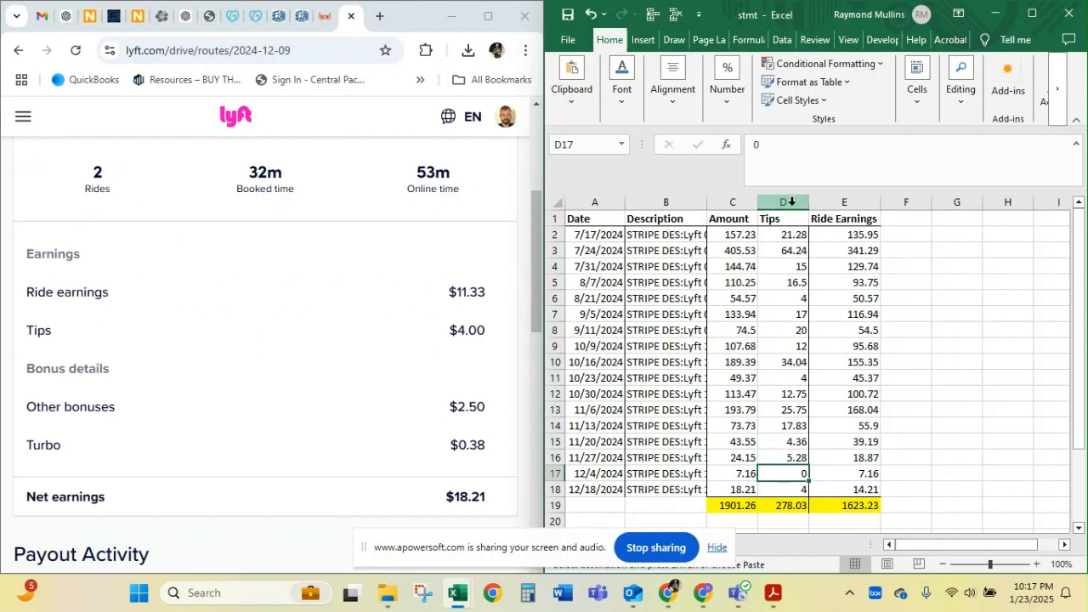
scroll(94, 219, "up", 3)
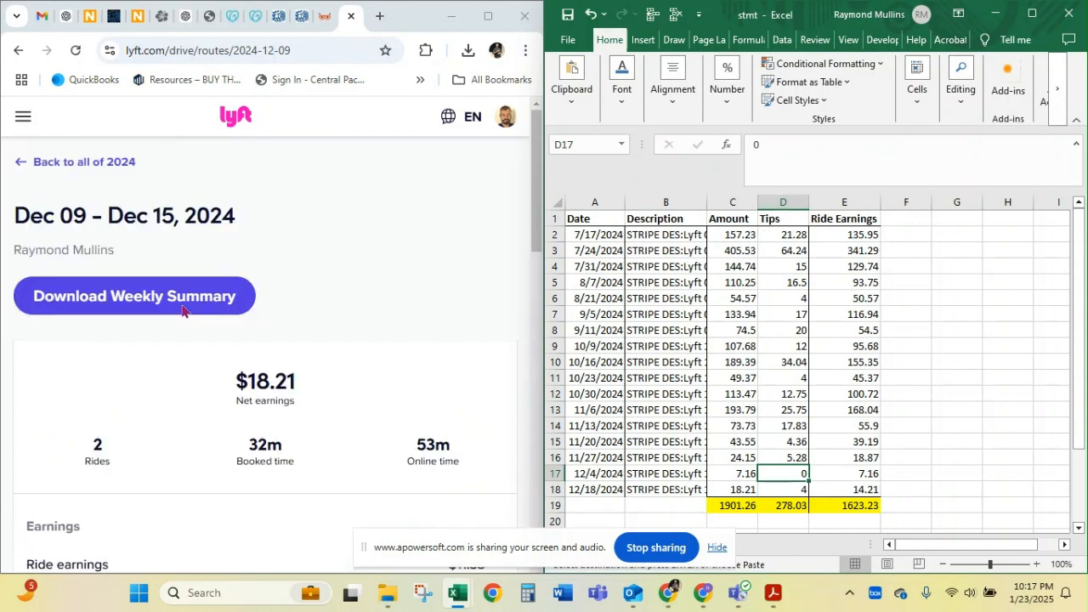
Return to the 2024 driving history list and go to the Lyft Tax Center to check the tax information notice
left_click(79, 164)
left_click(79, 163)
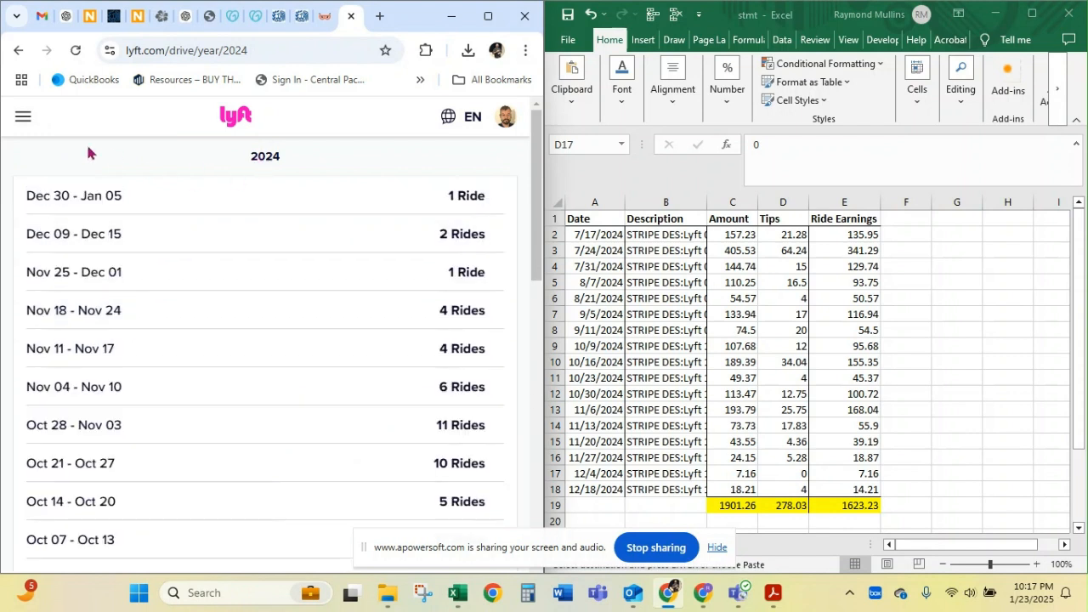
left_click(24, 119)
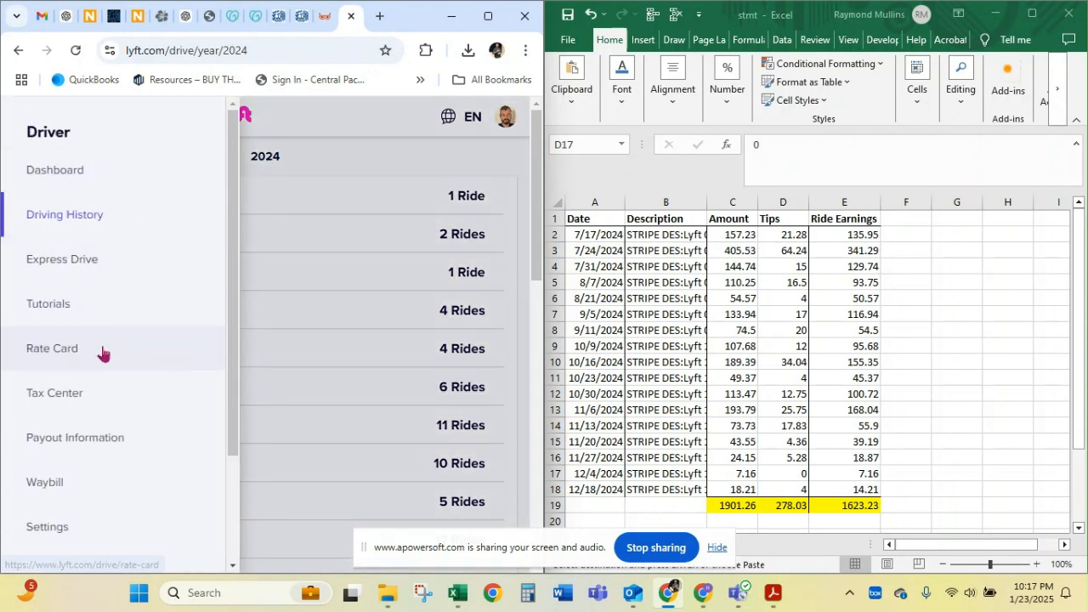
left_click(45, 396)
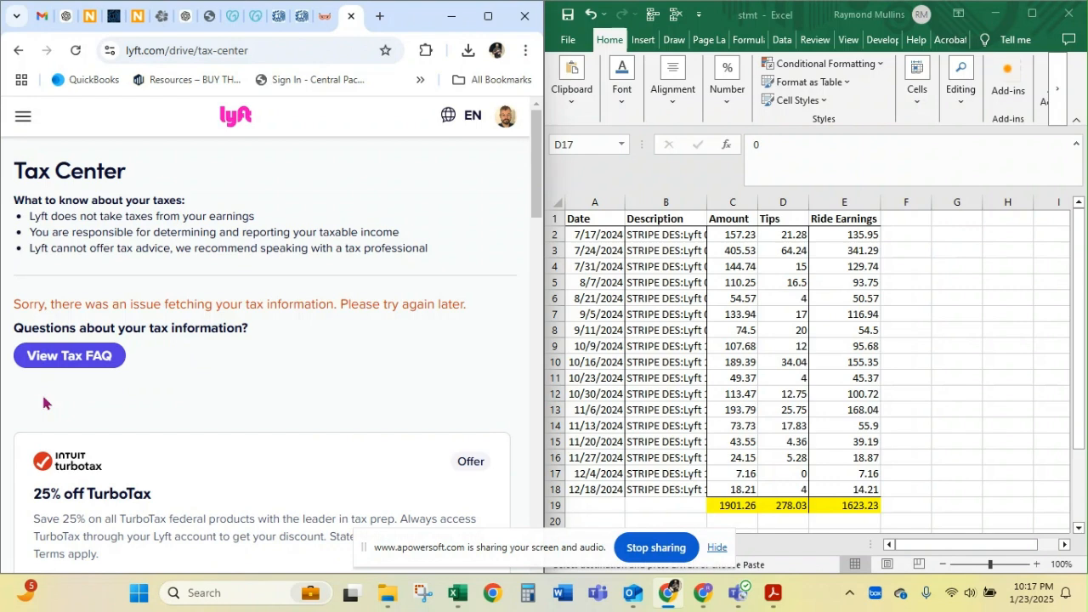
left_click_drag(418, 304, 53, 300)
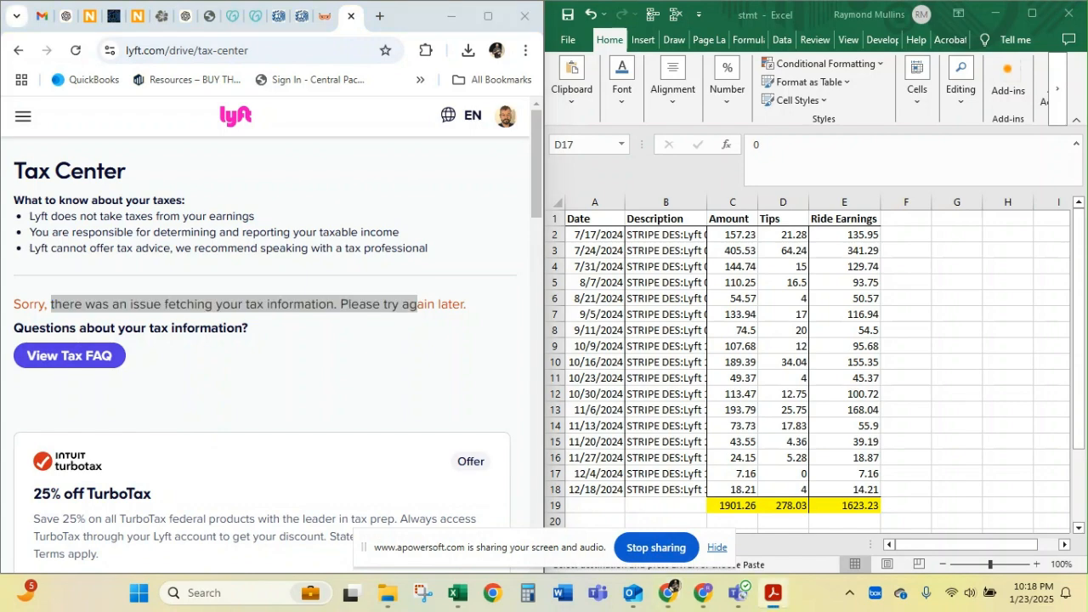
Bring LyftTaxSummary2024.pdf into view in Acrobat and read its driving totals, gross earnings, expenses and definitions
left_click_drag(0, 82, 664, 24)
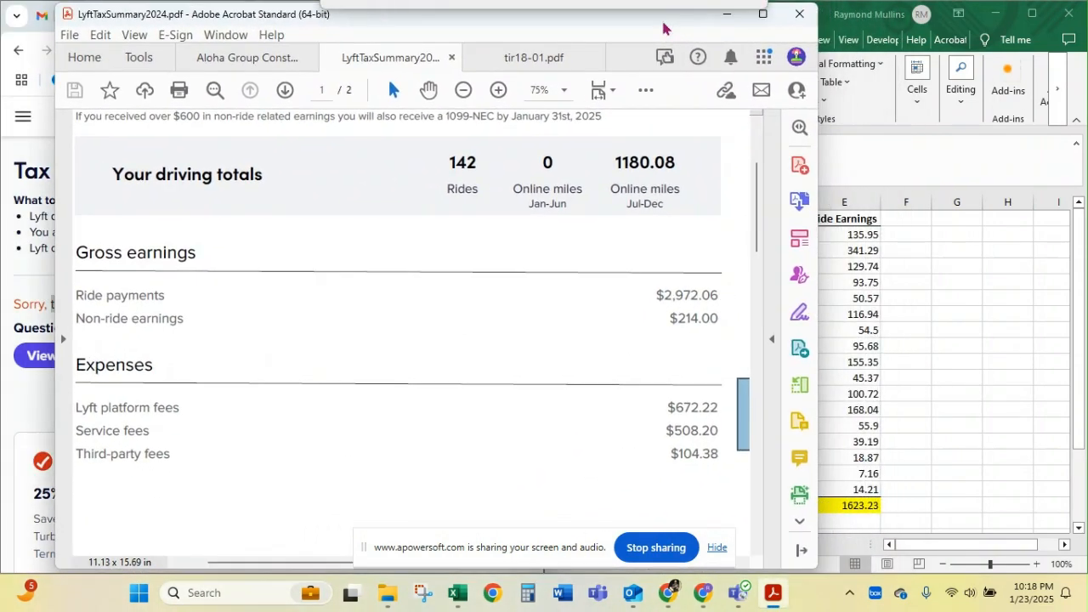
scroll(549, 151, "up", 3)
scroll(550, 152, "down", 5)
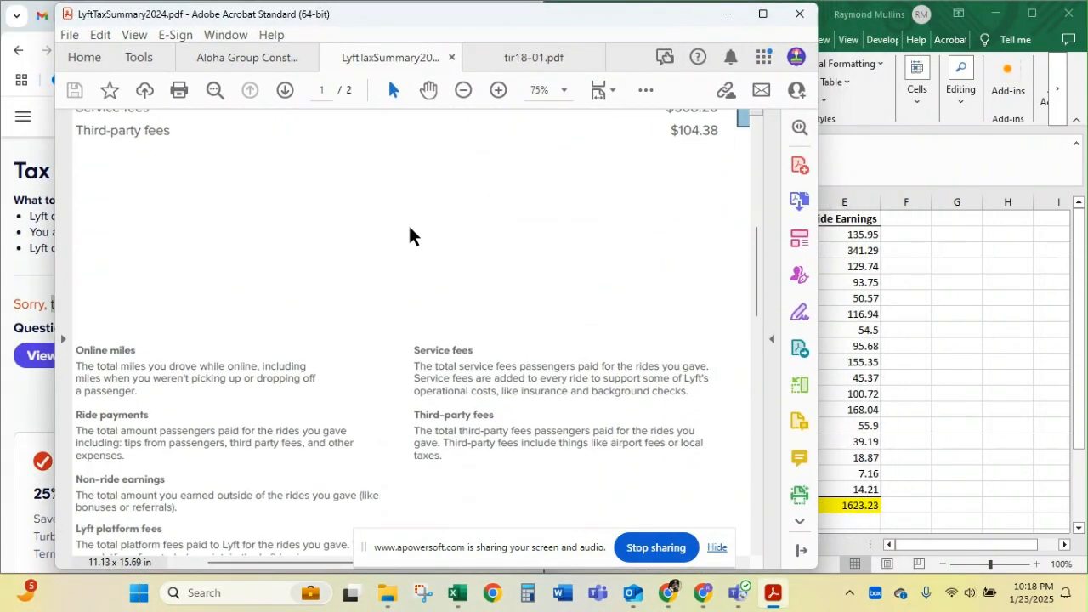
scroll(413, 236, "up", 5)
scroll(409, 226, "down", 4)
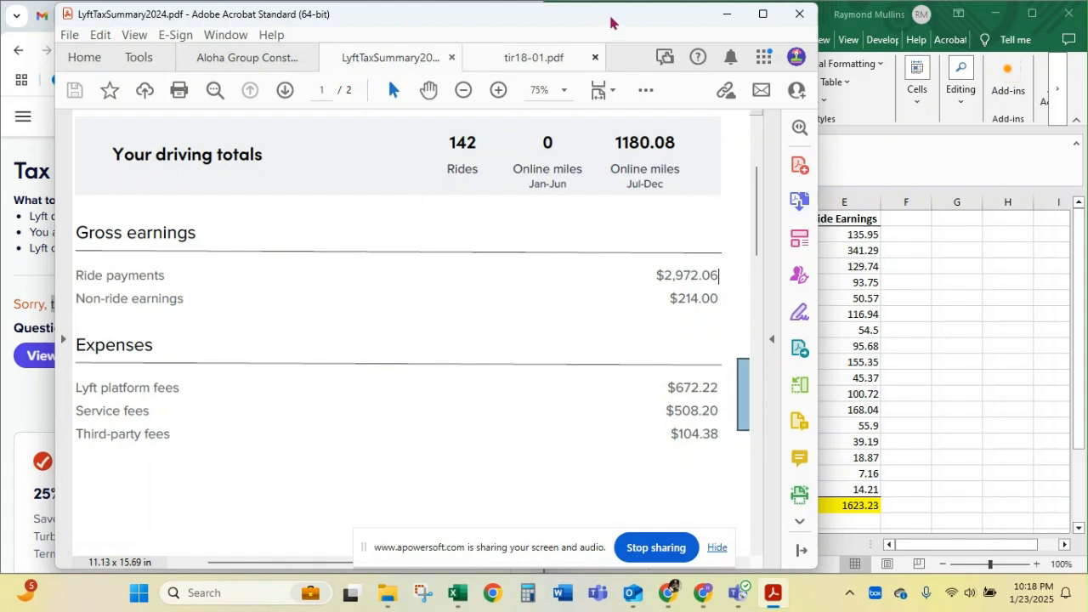
Examine the ride payments and non-ride earnings in the tax summary, and move its window away to uncover the worksheet
left_click_drag(615, 26, 635, 49)
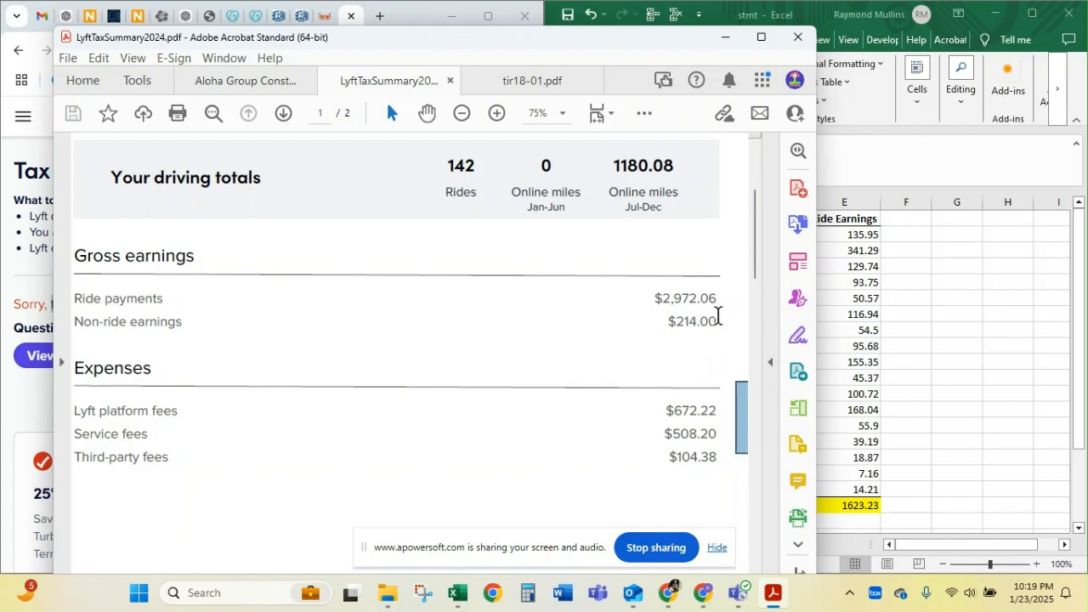
left_click_drag(665, 318, 685, 331)
left_click(666, 327)
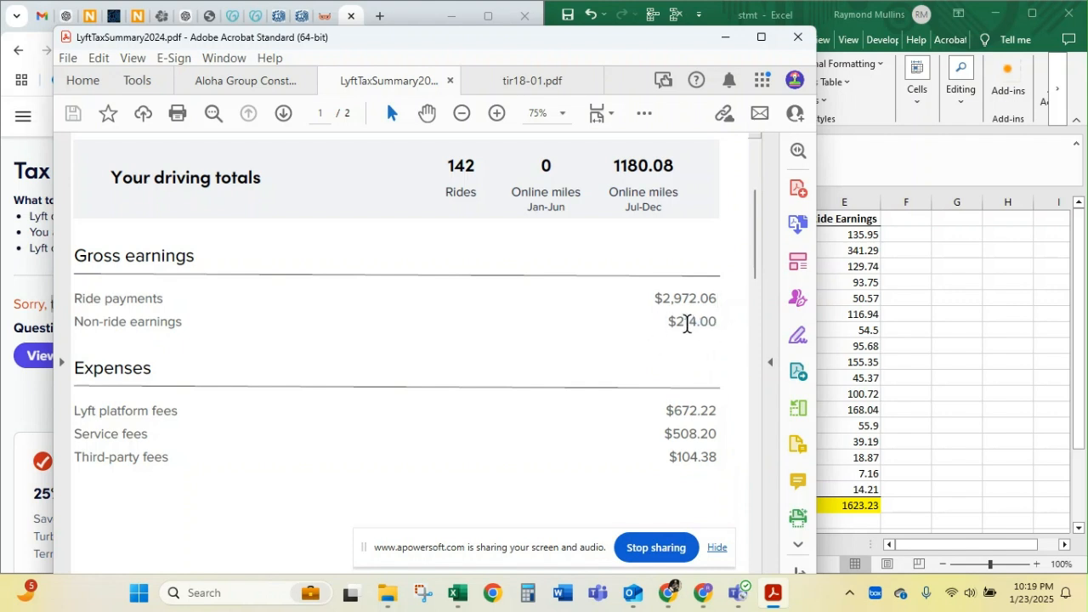
left_click_drag(722, 297, 653, 298)
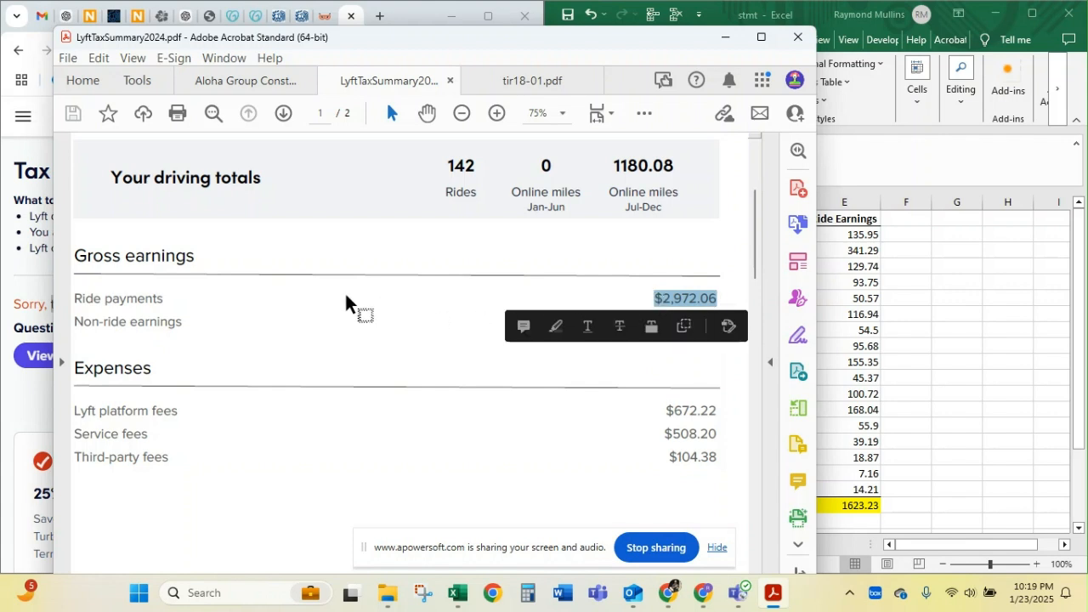
left_click(440, 361)
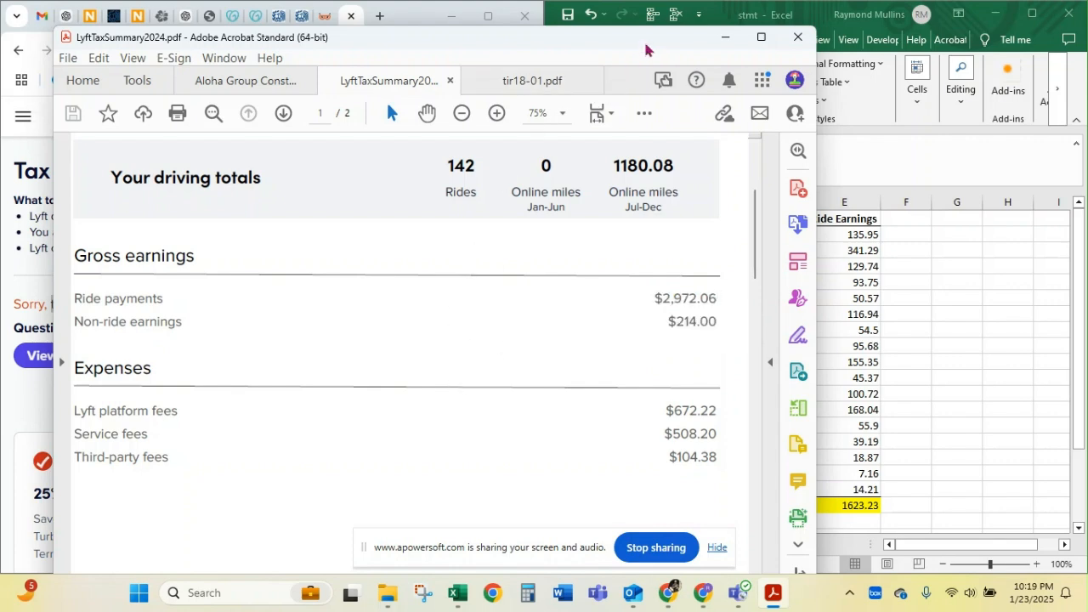
left_click_drag(646, 47, 434, 64)
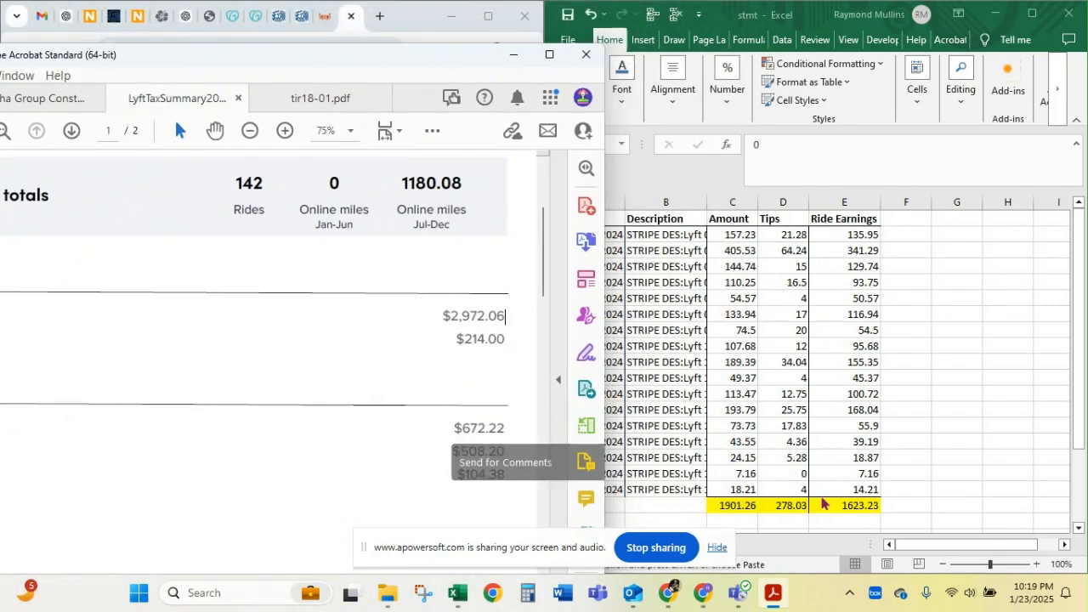
left_click_drag(370, 56, 0, 41)
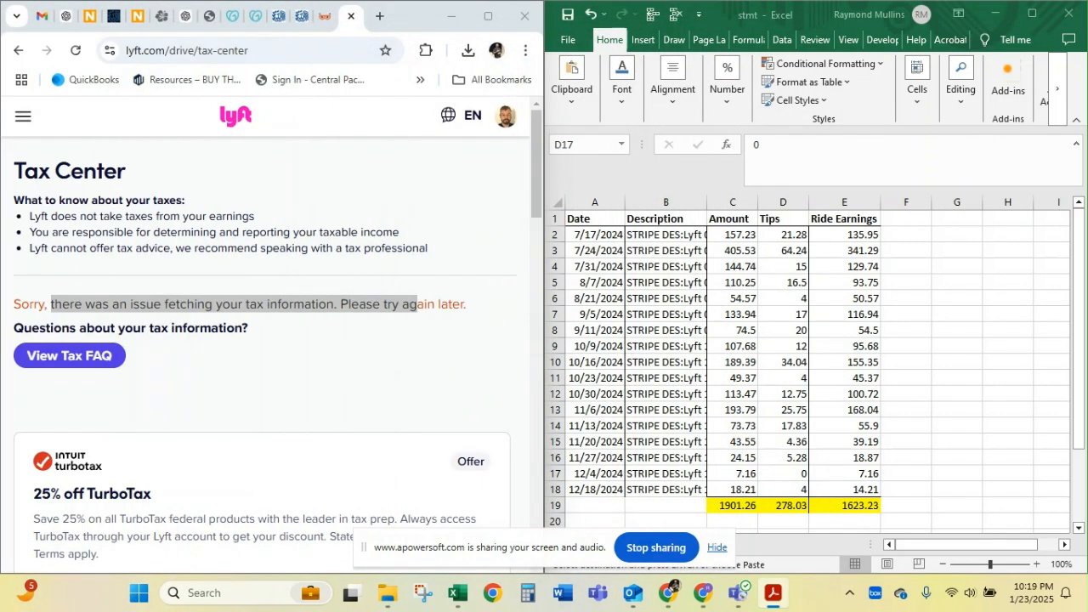
Clear the contents of cells F22 and G22 beside the Total in the worksheet
scroll(812, 338, "down", 3)
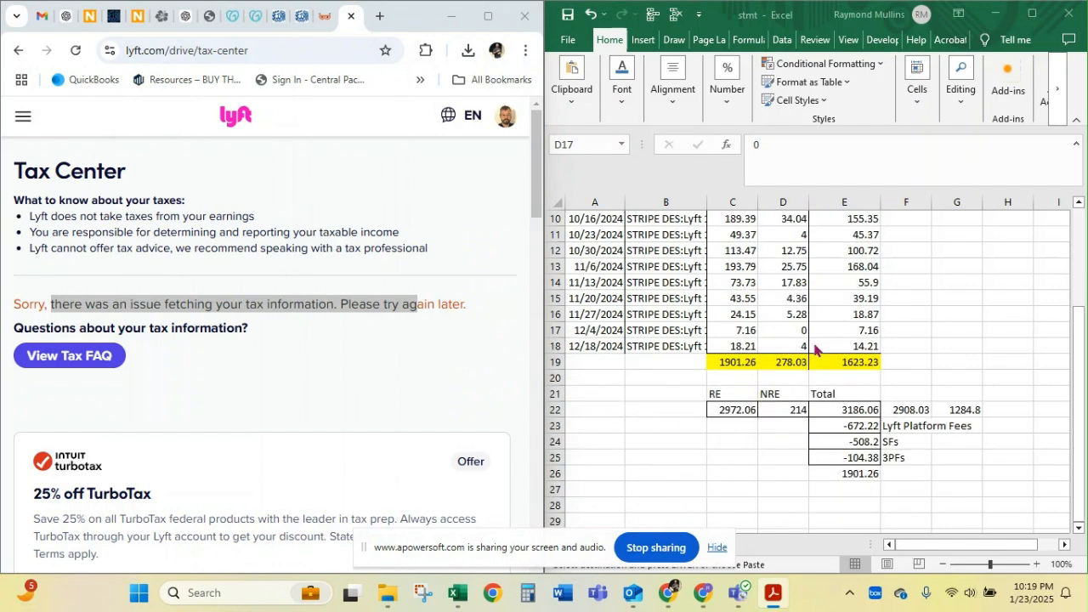
left_click_drag(933, 410, 961, 411)
key("Delete")
left_click(694, 469)
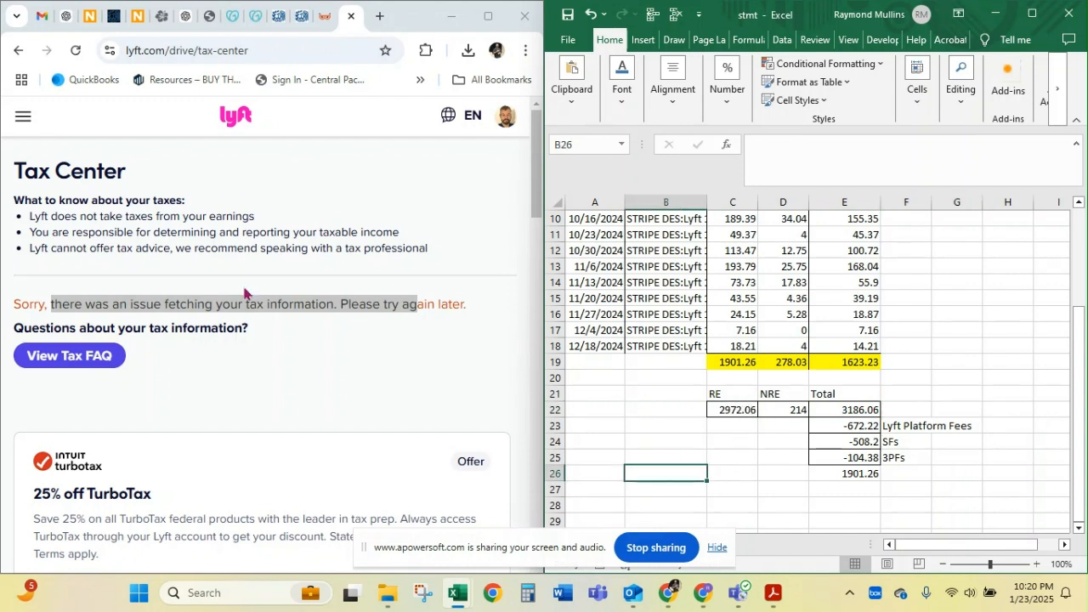
Check the NRE, Total, fee deductions and net result in the reconciliation against the Amount total in C19
left_click(783, 409)
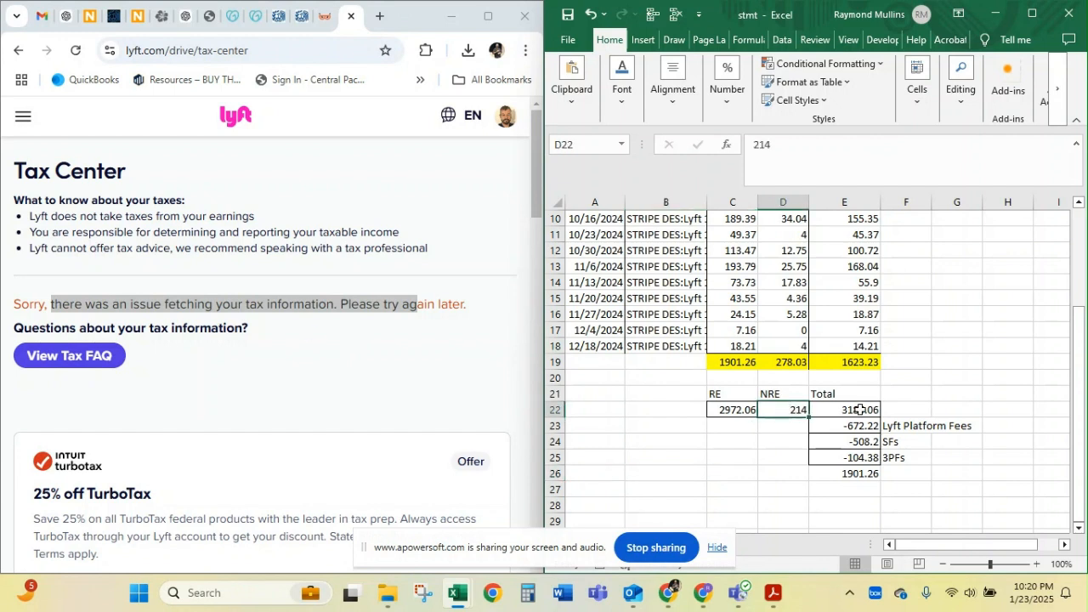
left_click(835, 414)
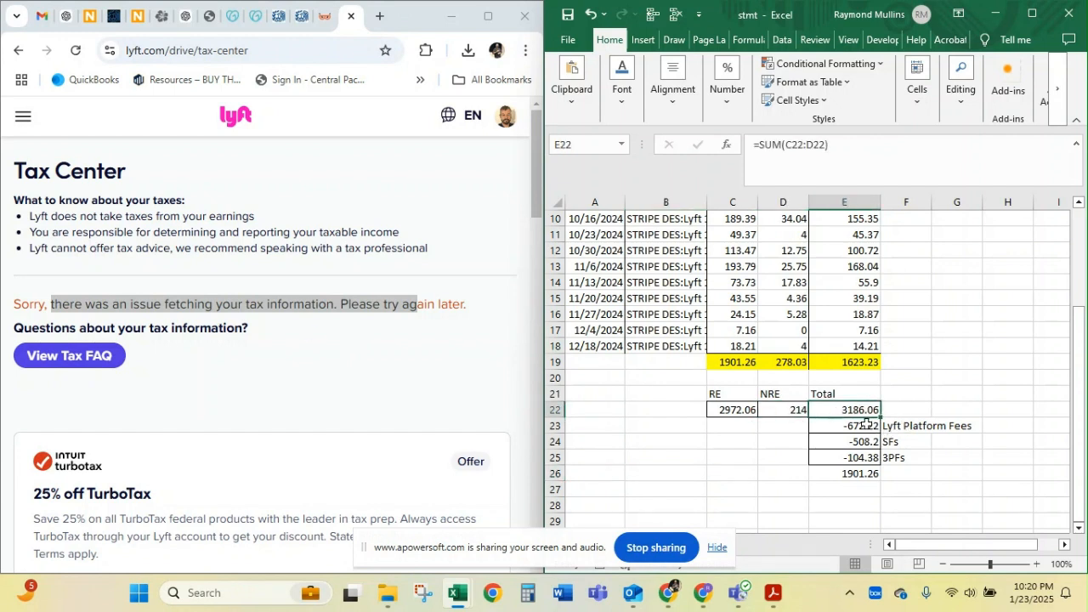
left_click_drag(865, 425, 864, 453)
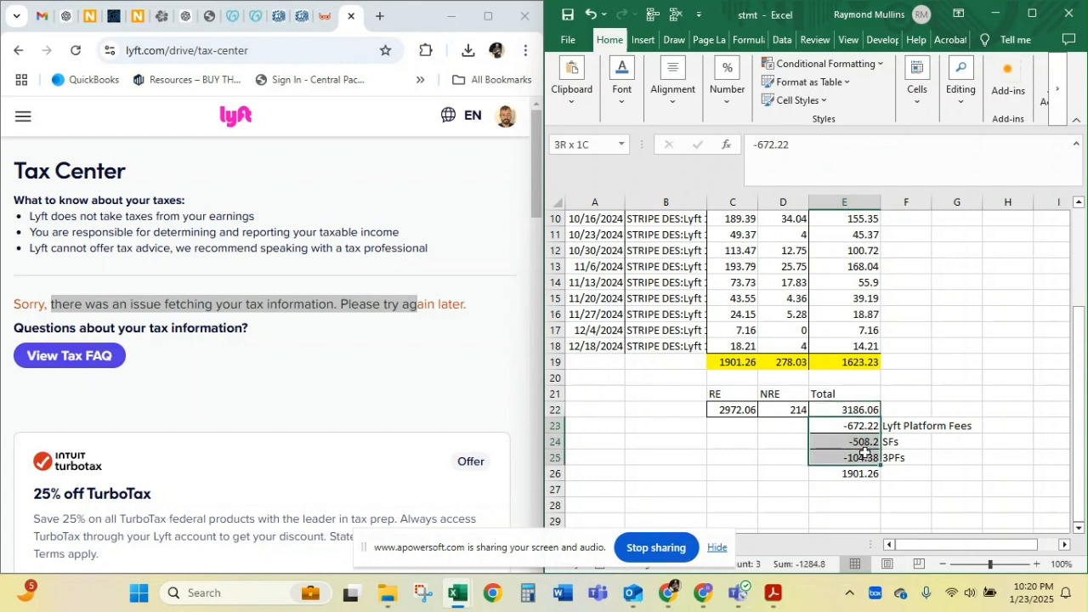
left_click(845, 481)
left_click(728, 363)
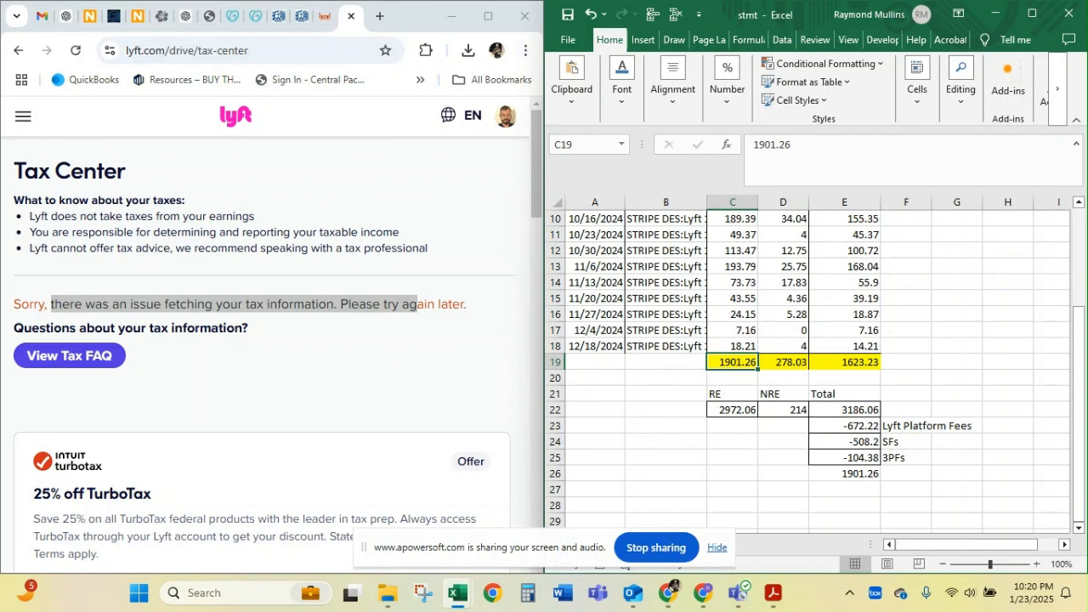
Check the highlighted totals in row 19 of the worksheet for the deposits, the tips and the amount net of tips
left_click_drag(0, 247, 0, 51)
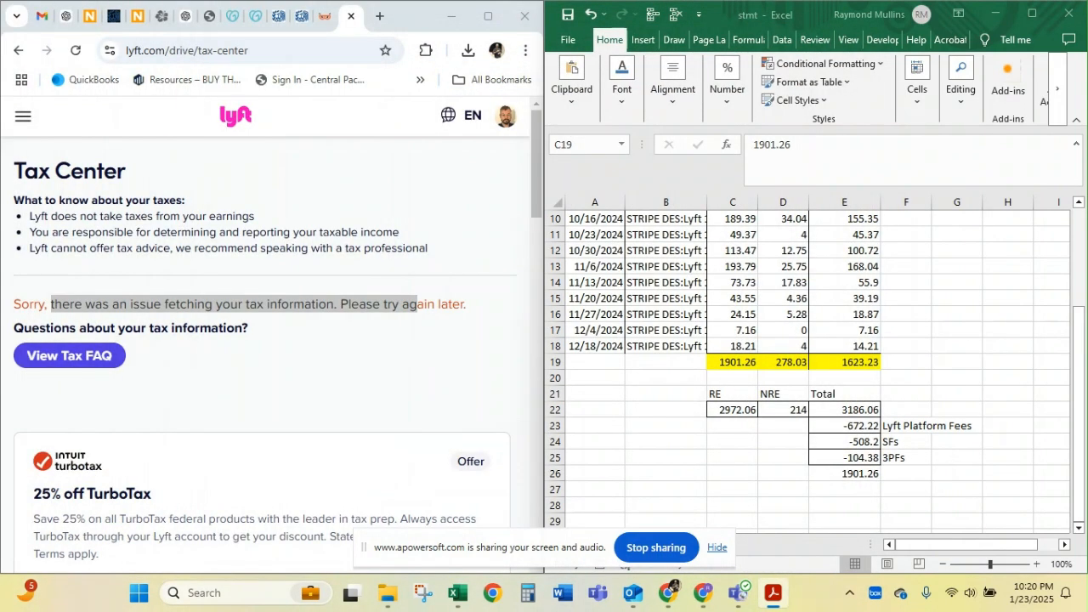
left_click(738, 364)
left_click(840, 361)
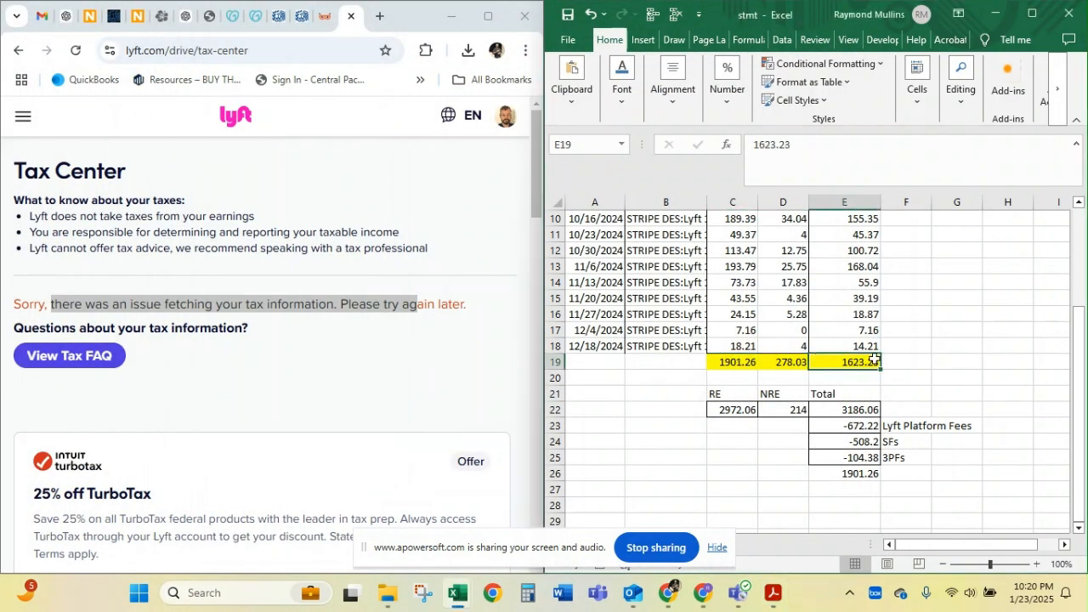
left_click(780, 364)
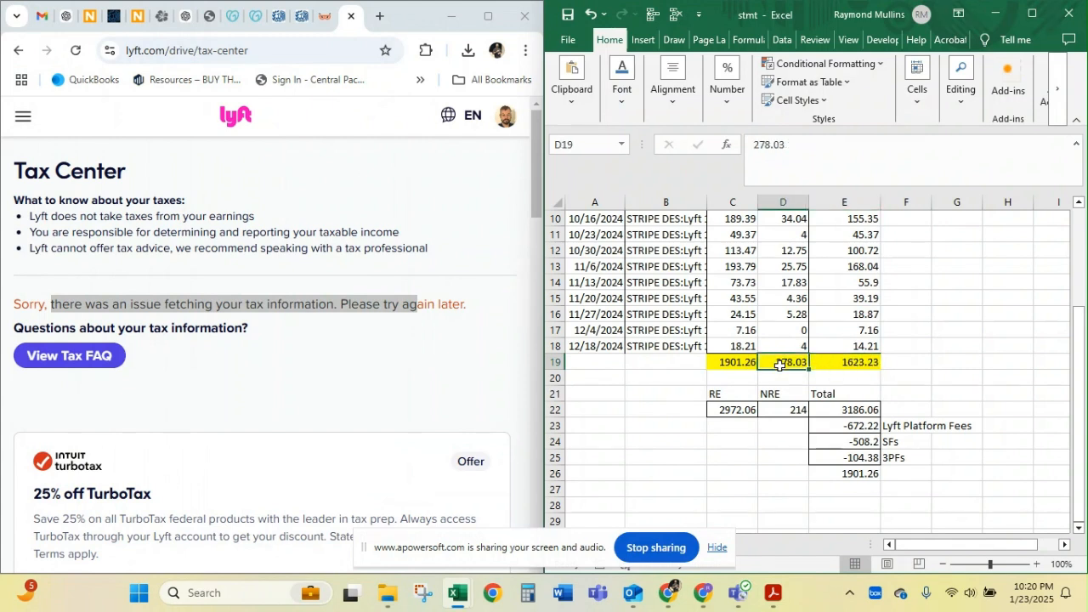
Bring up the Hawaii Tax Online account and review the filing periods of the General Excise Reconciliation (Form G-49)
left_click(162, 20)
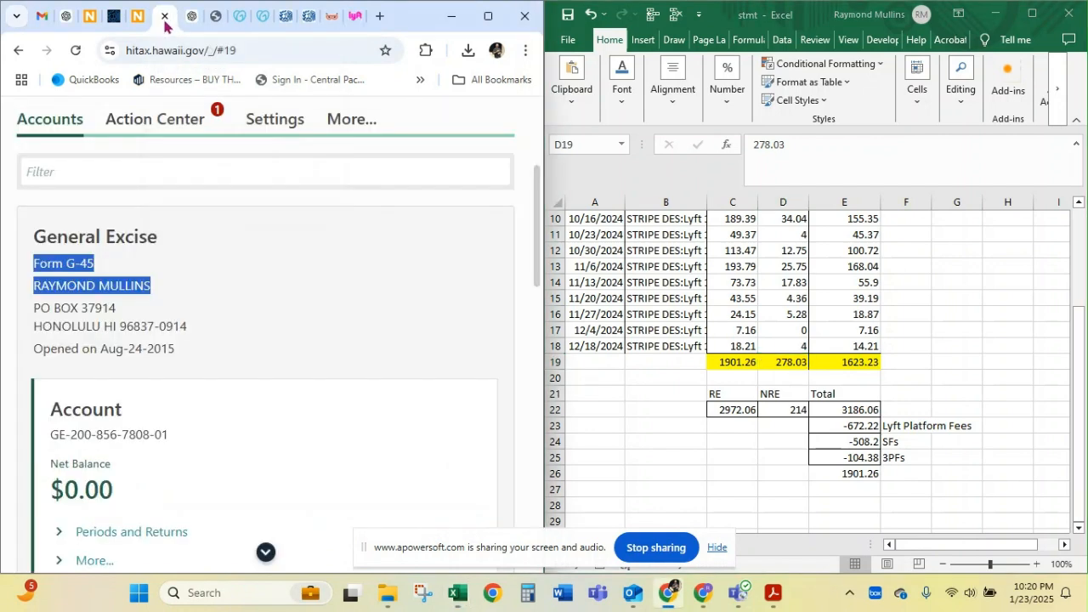
scroll(382, 334, "down", 9)
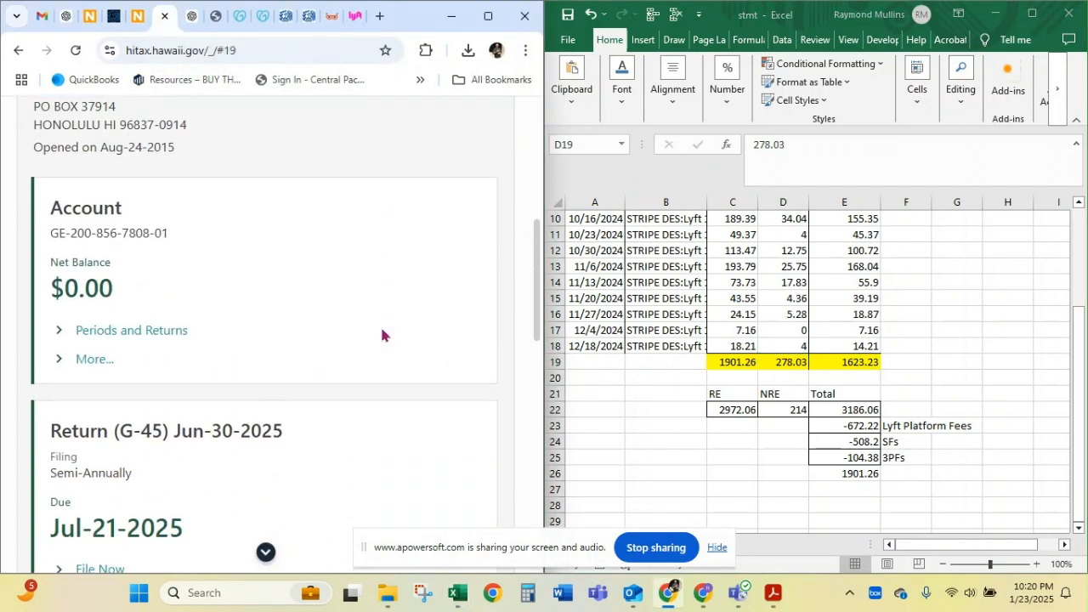
scroll(382, 334, "down", 2)
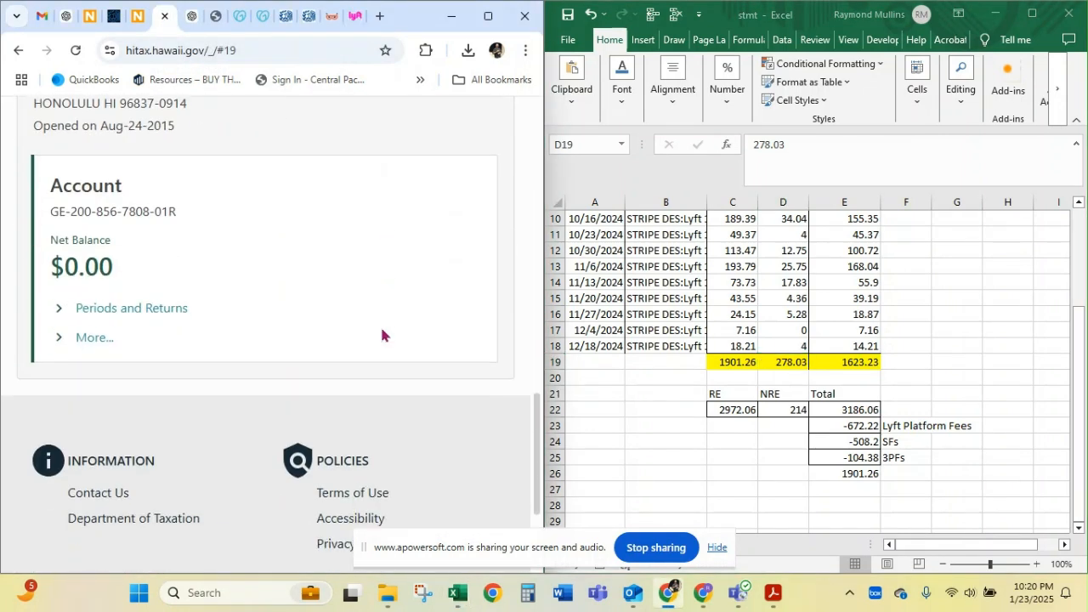
scroll(382, 335, "up", 3)
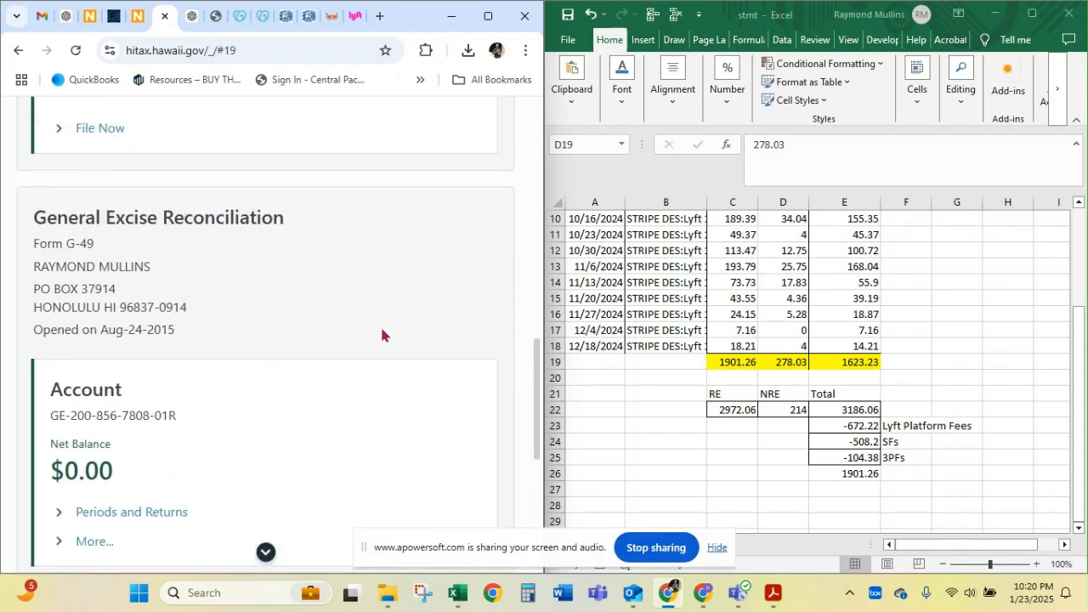
left_click(139, 514)
scroll(417, 314, "down", 3)
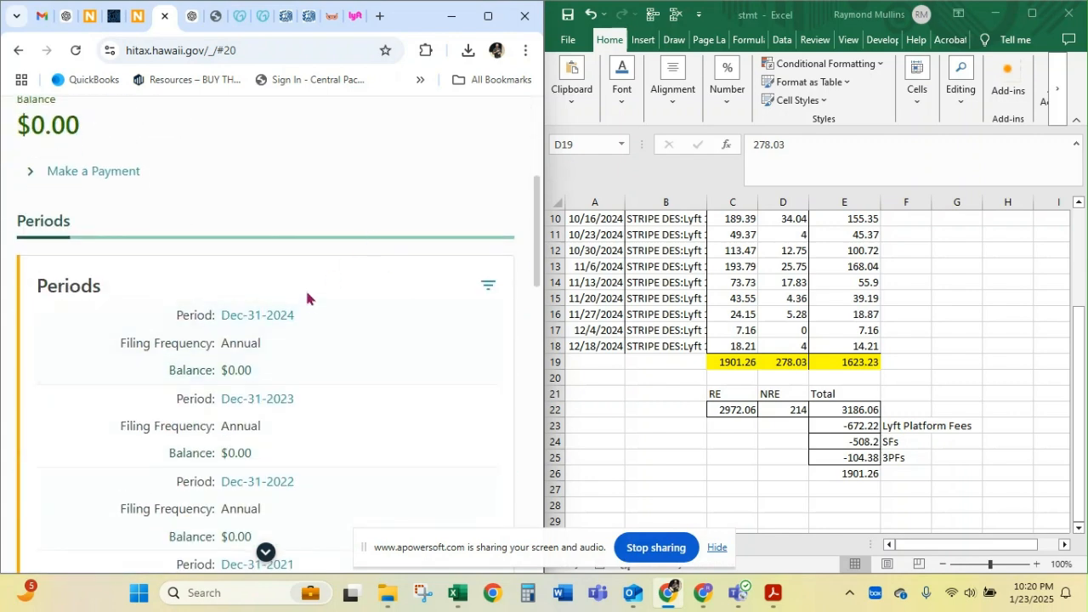
scroll(311, 246, "down", 1)
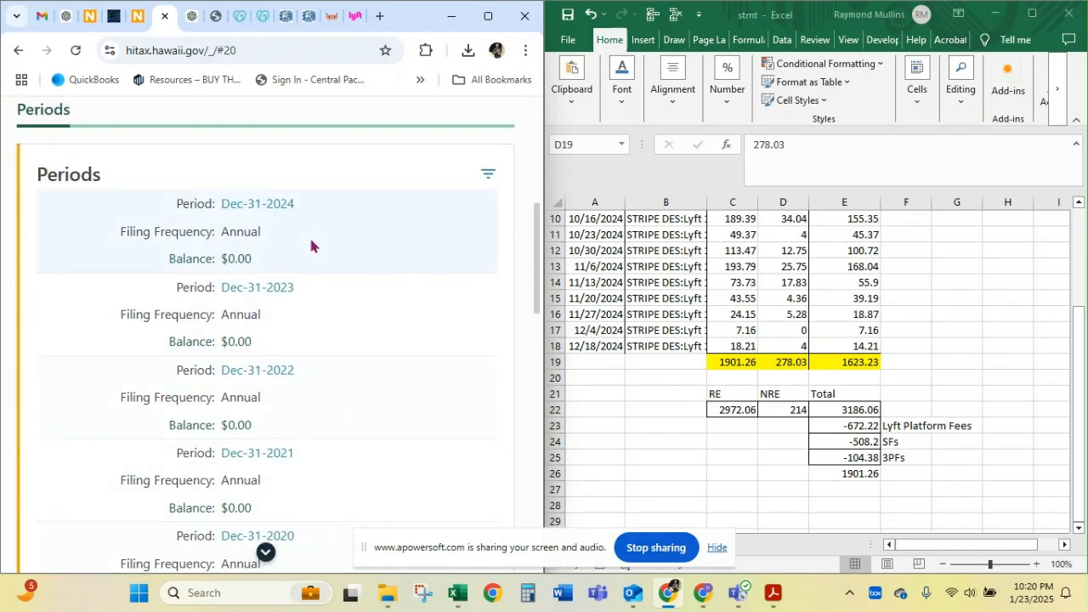
scroll(311, 246, "up", 2)
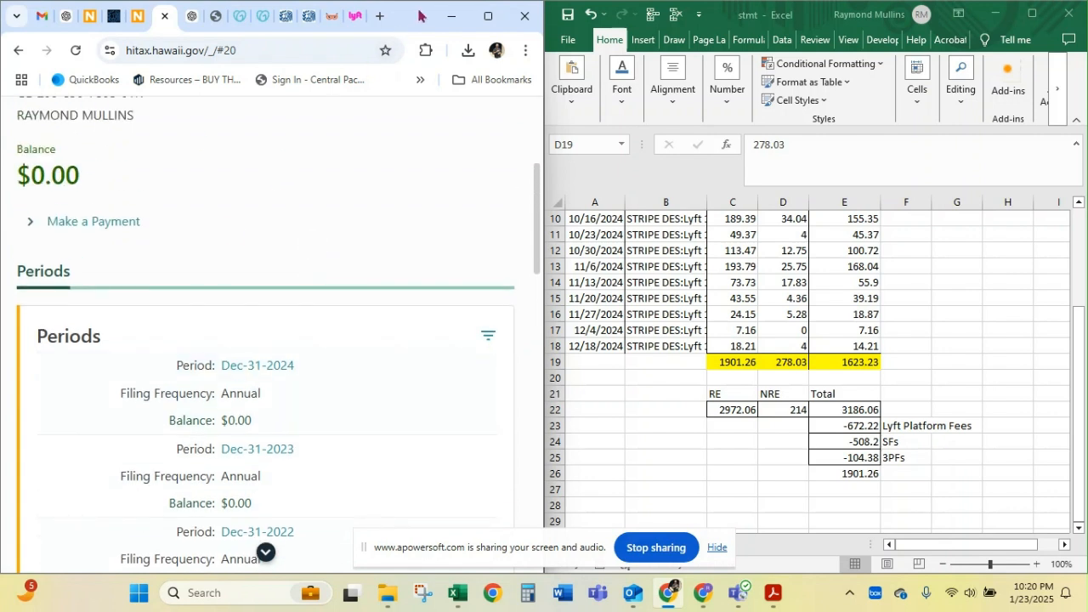
Switch to the browser window with the Tinkerton, LLC account and start filing its G-49 return for Dec-31-2024
left_click_drag(420, 13, 0, 141)
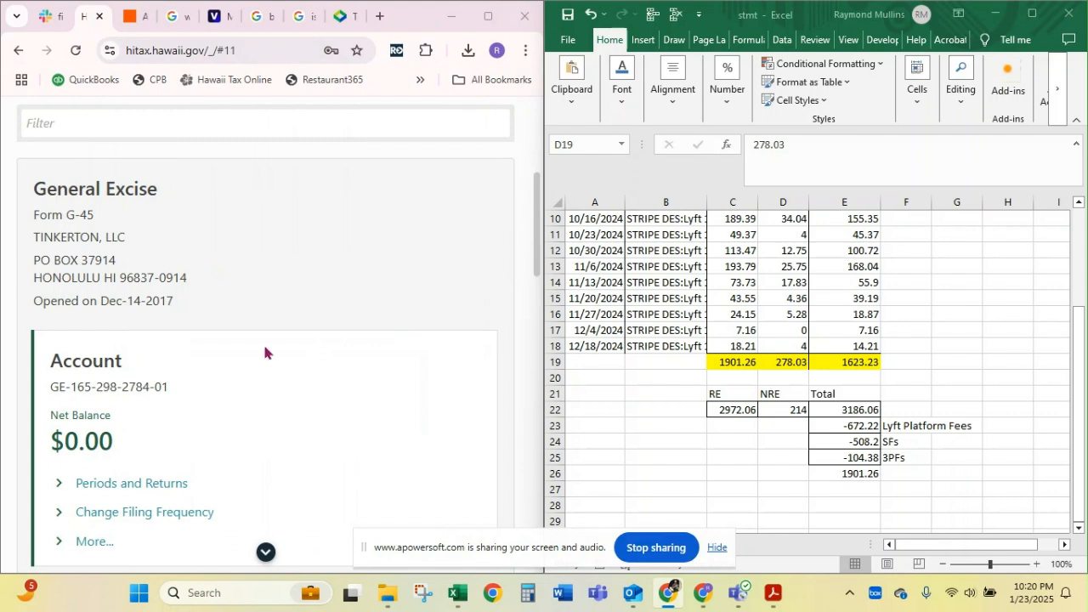
scroll(264, 352, "down", 4)
scroll(264, 352, "down", 1)
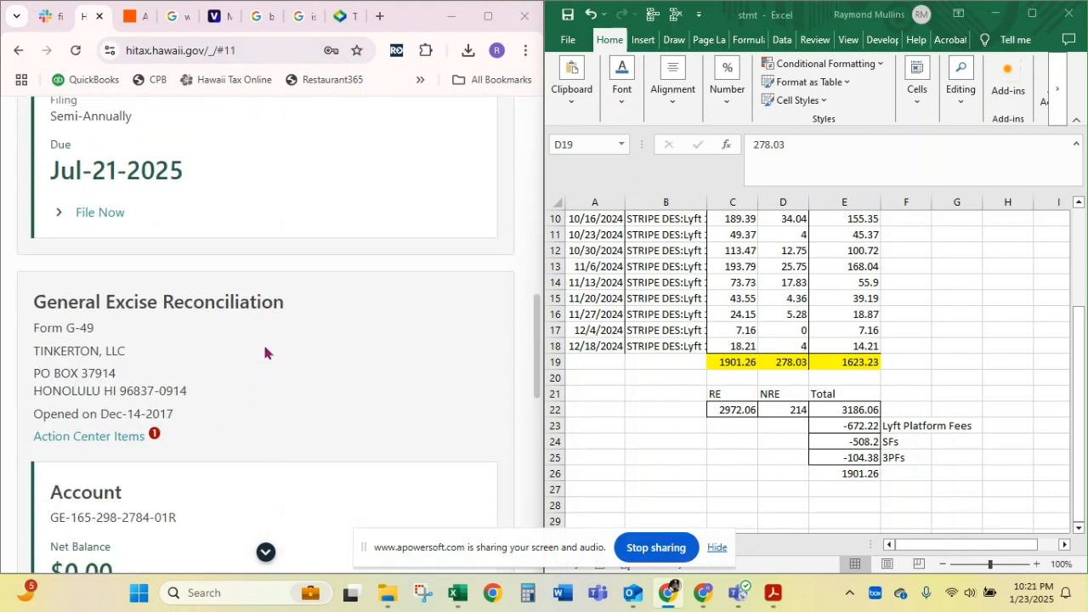
scroll(264, 352, "down", 4)
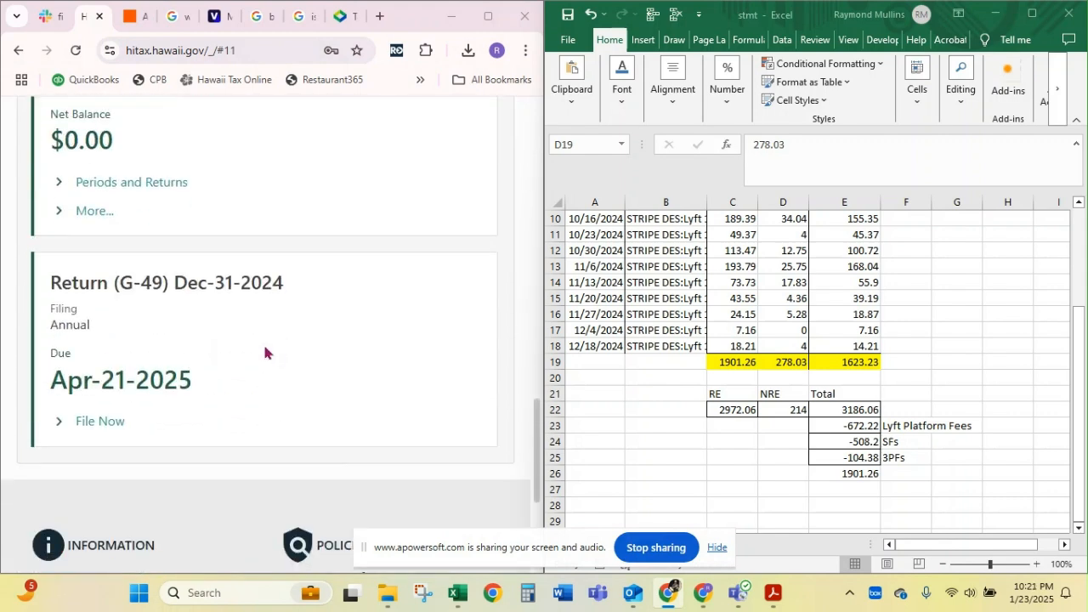
left_click(109, 421)
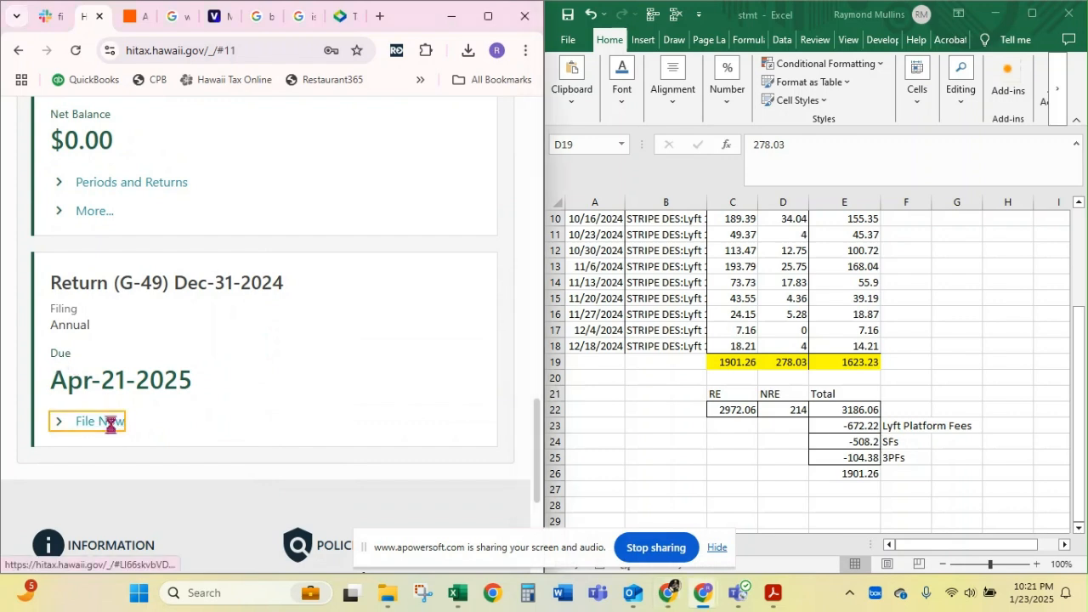
Widen the browser window, read the G-49 return's introduction and continue to the tax districts for the period
scroll(238, 334, "down", 2)
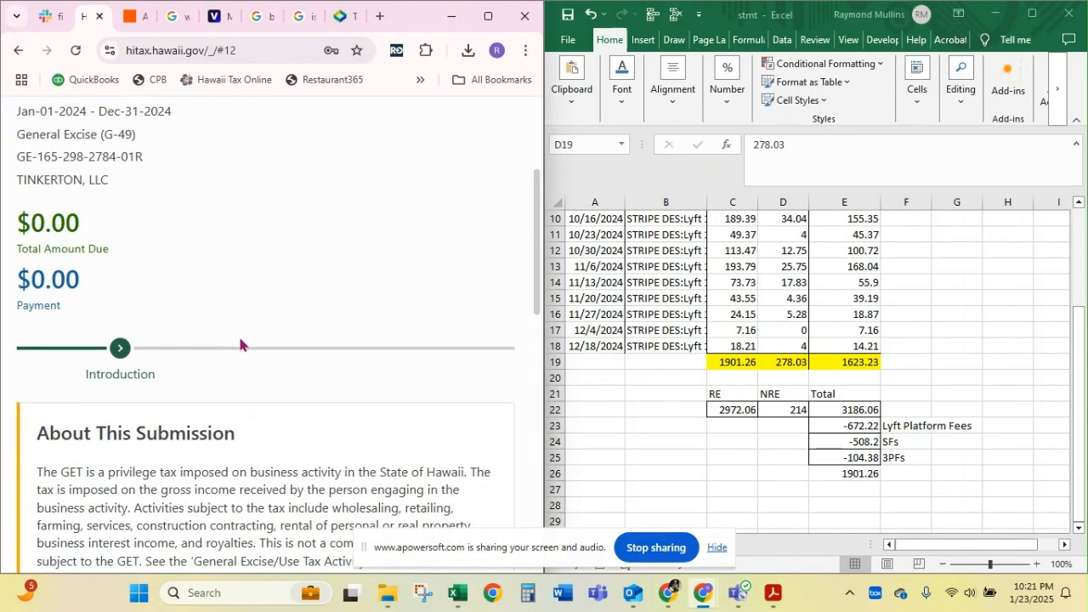
scroll(240, 345, "down", 1)
left_click_drag(415, 28, 546, 7)
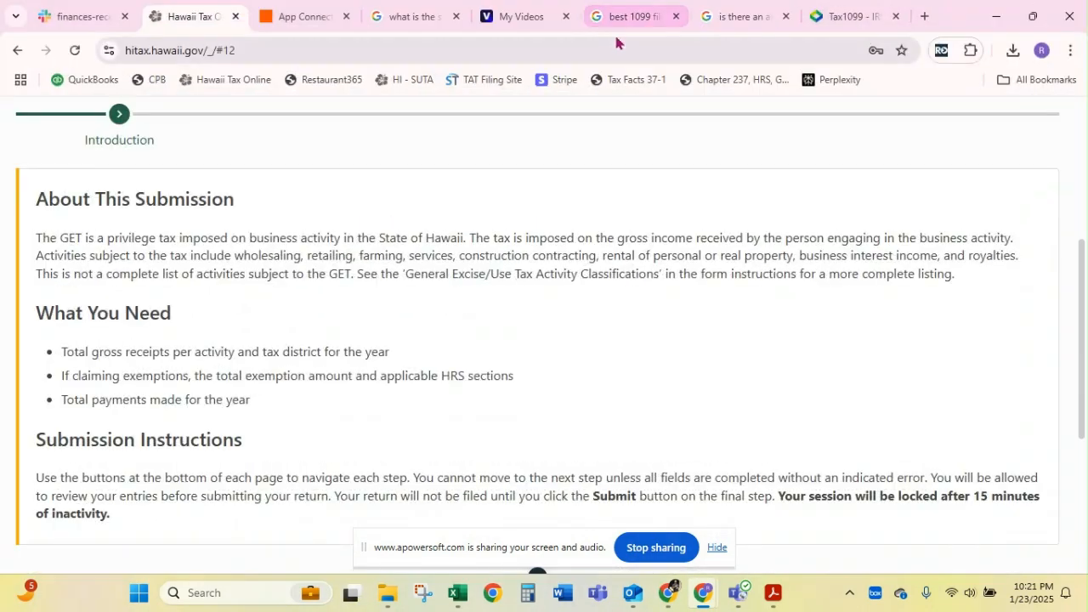
double_click(946, 14)
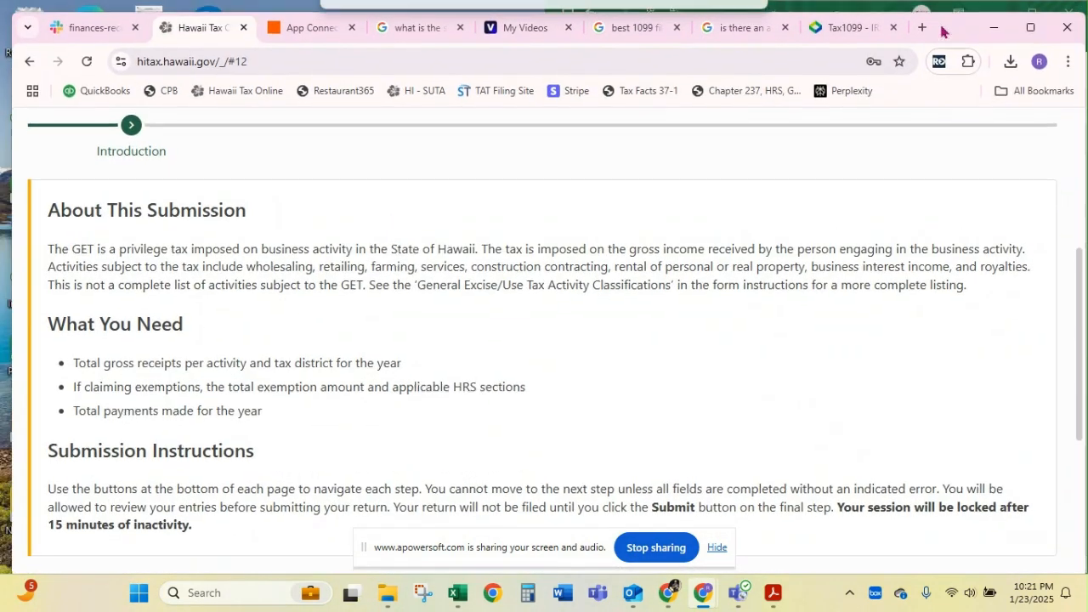
scroll(459, 330, "up", 1)
scroll(459, 330, "down", 4)
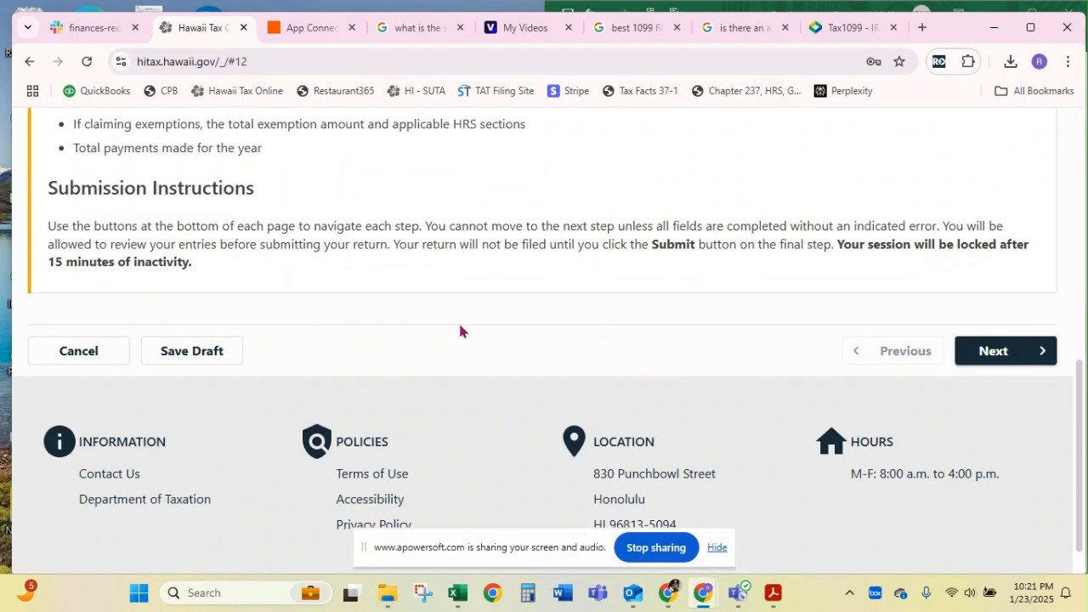
scroll(459, 330, "down", 1)
scroll(828, 343, "up", 1)
left_click(997, 351)
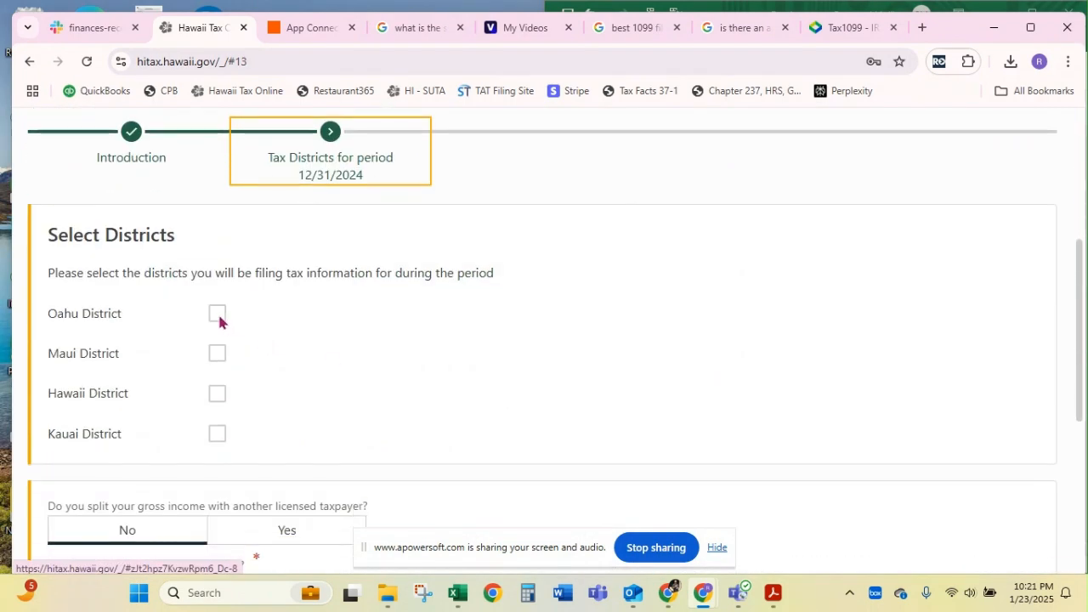
Select Oahu District, answer Yes to payments made and No to refunds issued for the tax year, and continue
left_click(217, 314)
scroll(233, 338, "down", 2)
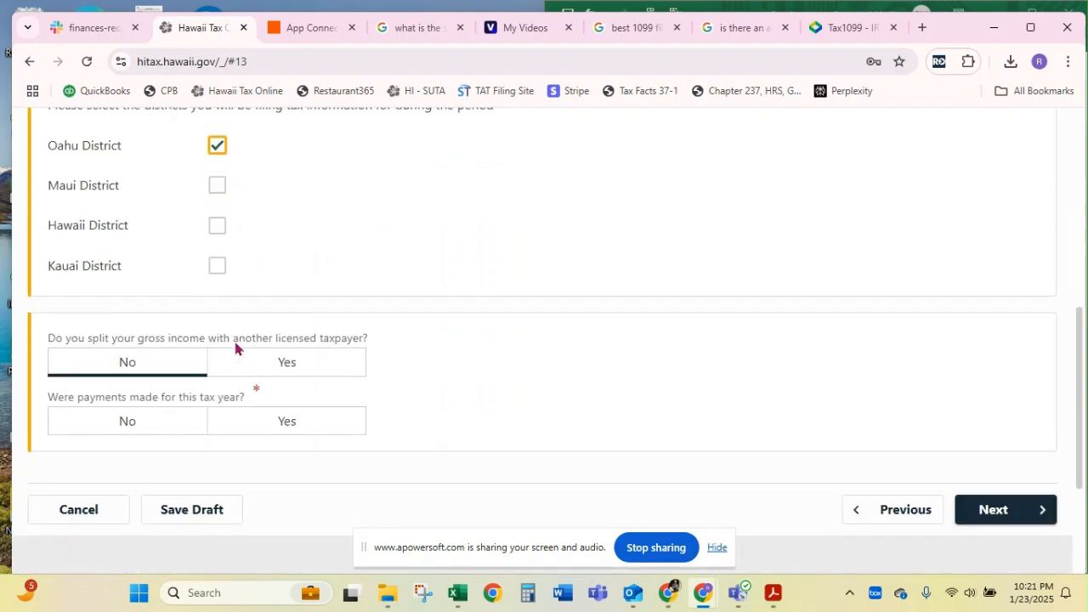
scroll(369, 272, "down", 2)
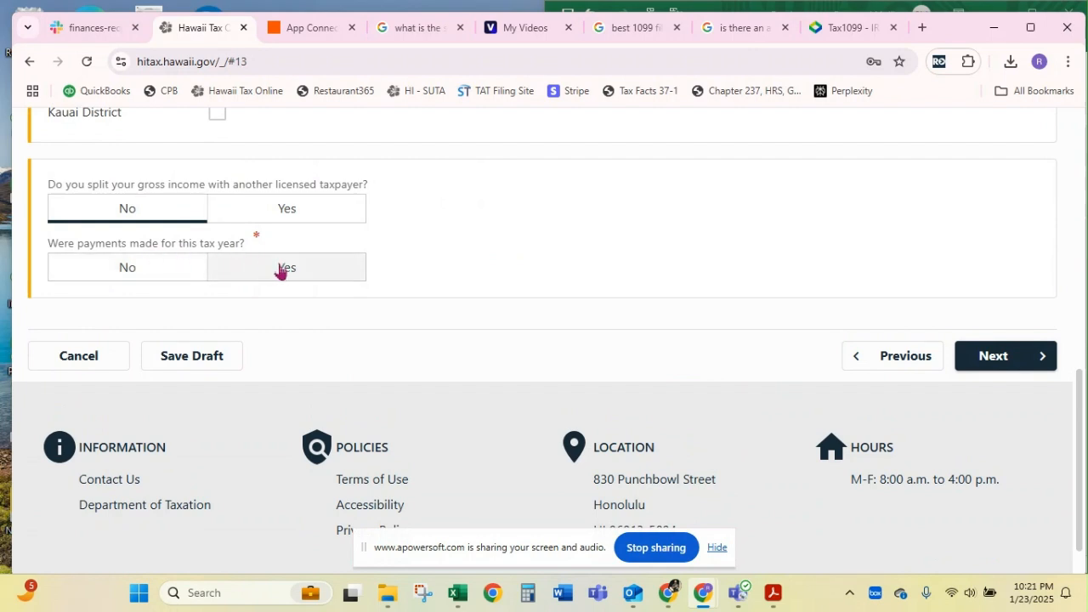
left_click(280, 270)
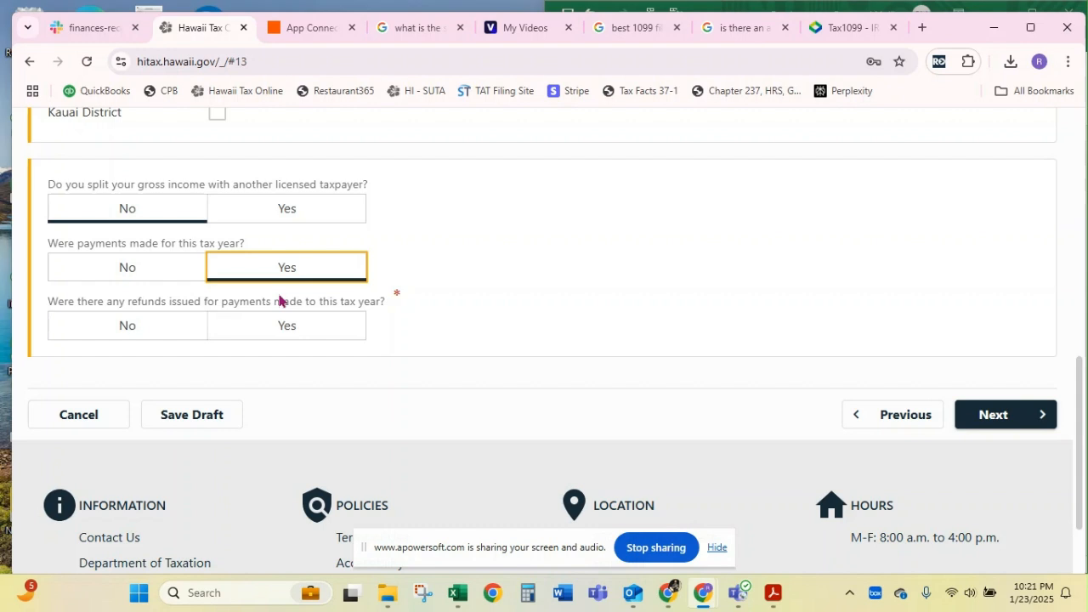
left_click(138, 326)
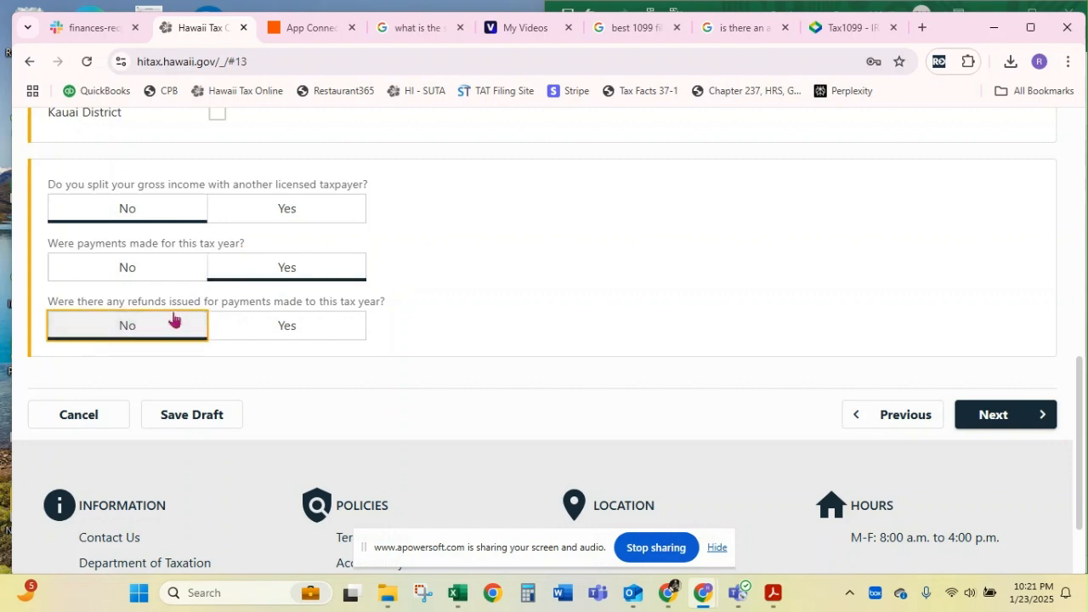
left_click(989, 412)
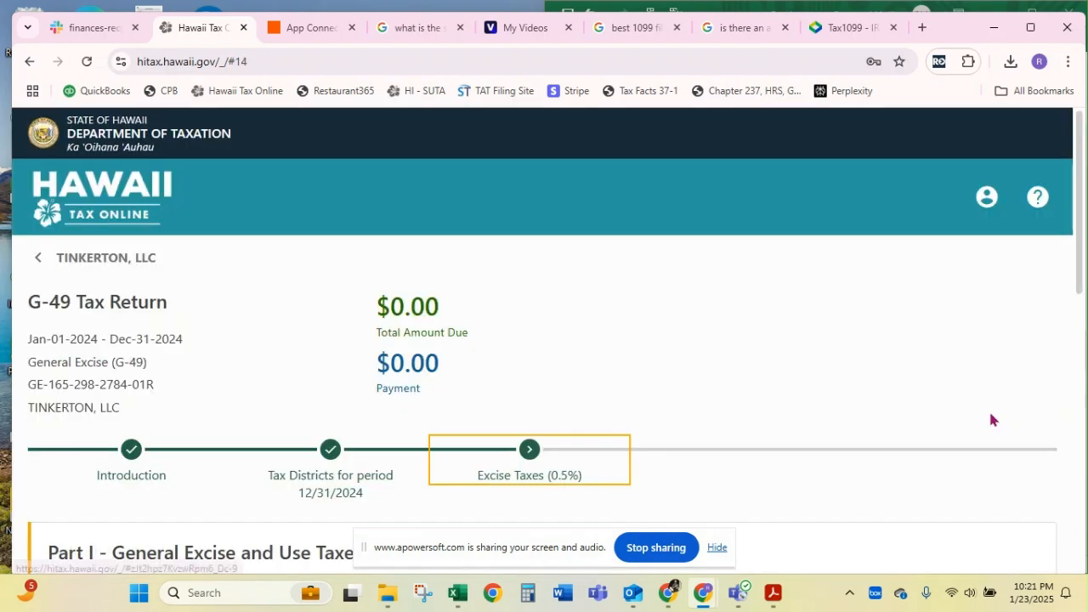
Enter 1623.23 as the Wholesale Services gross income in Part I at the 0.5% rate for Oahu
scroll(694, 369, "down", 4)
scroll(695, 373, "down", 1)
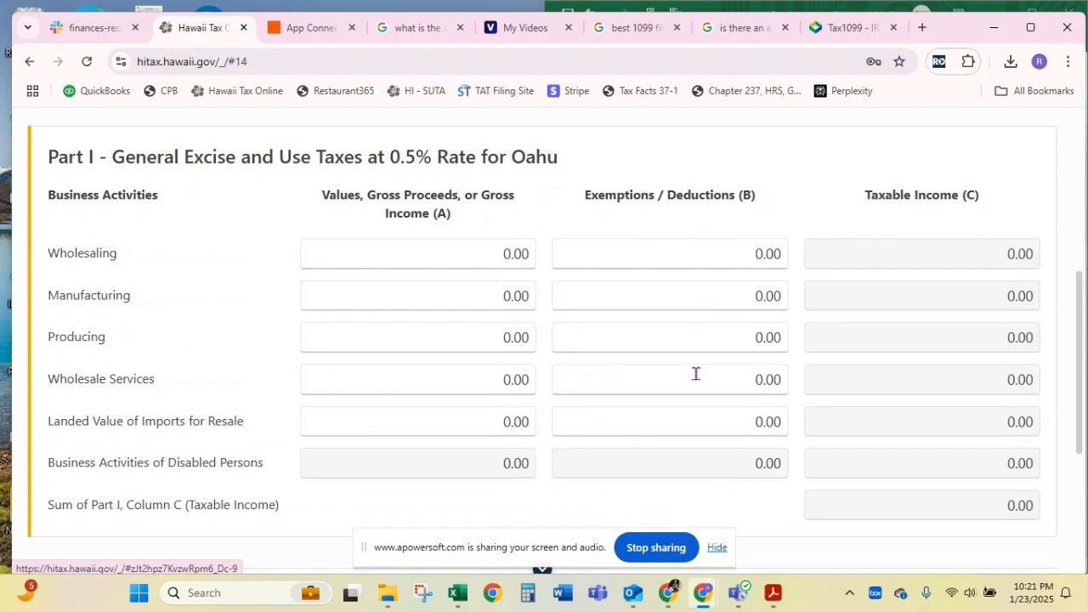
left_click(407, 382)
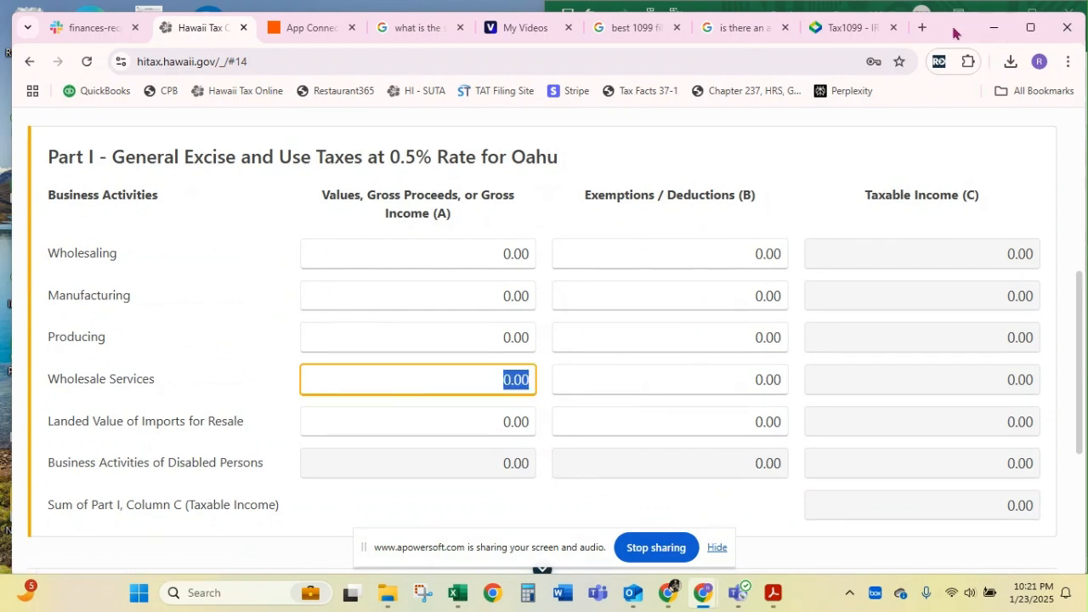
left_click_drag(955, 29, 898, 27)
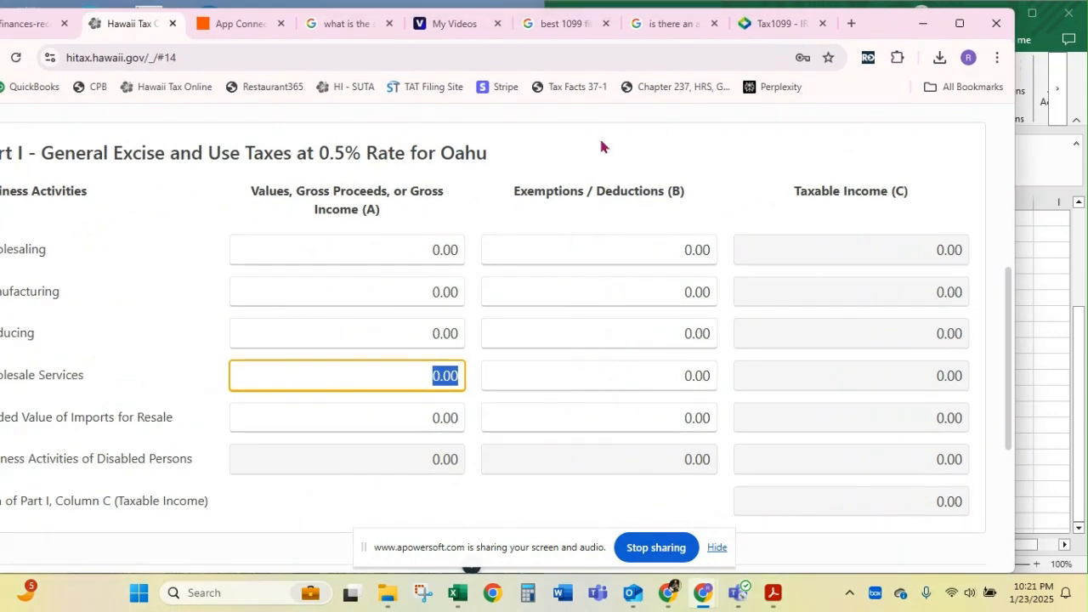
type("1623.23")
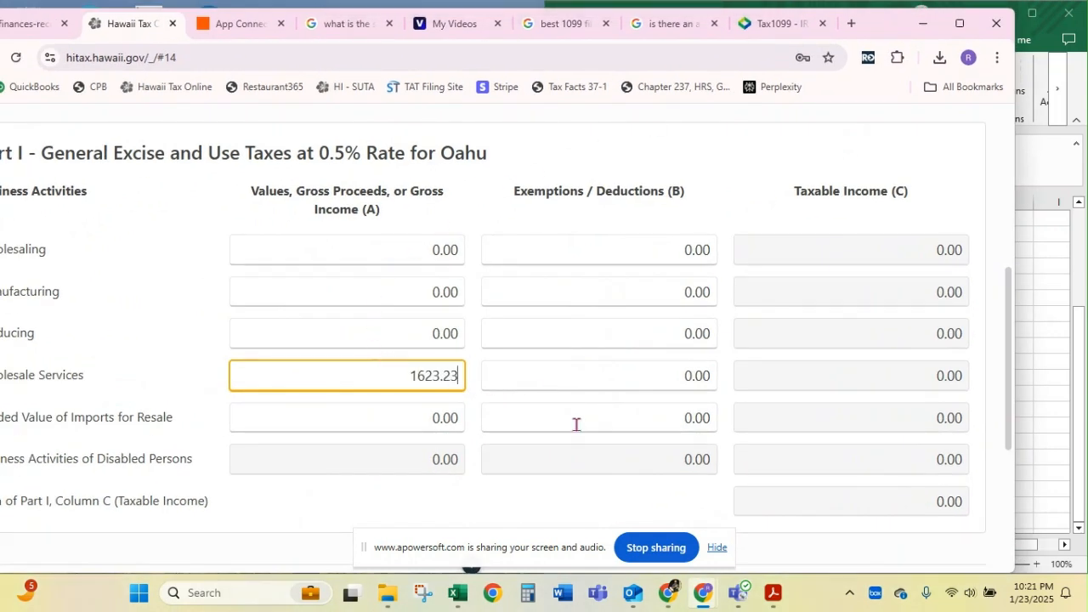
key("Return")
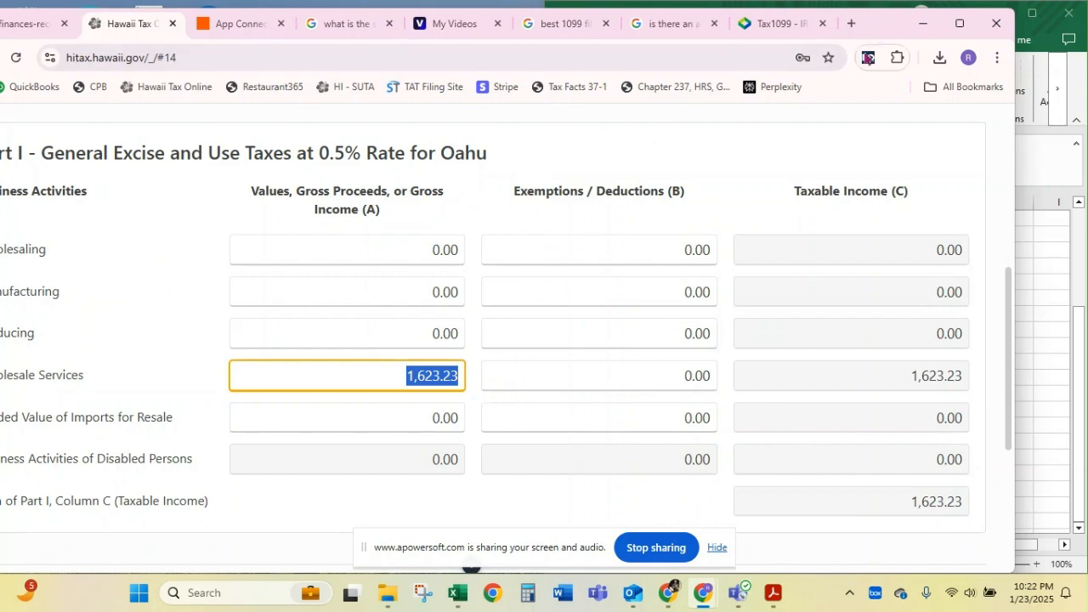
Continue to the 4% excise taxes, enter 278.03 as gross income for Services Including Professional, and shift the window to uncover the worksheet
left_click_drag(883, 25, 920, 19)
scroll(751, 201, "down", 3)
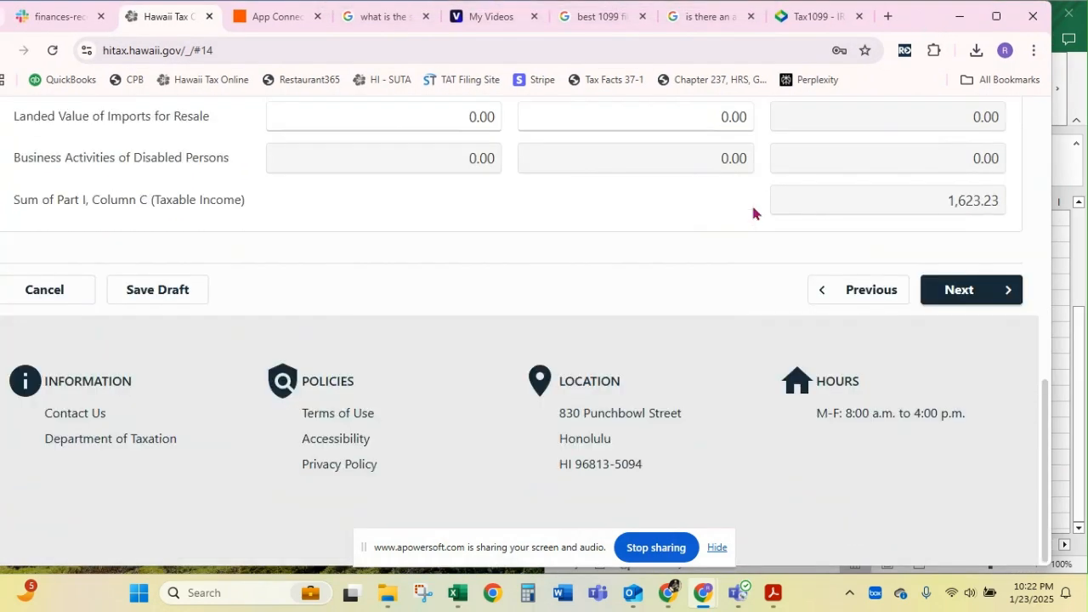
left_click(960, 289)
scroll(354, 490, "down", 3)
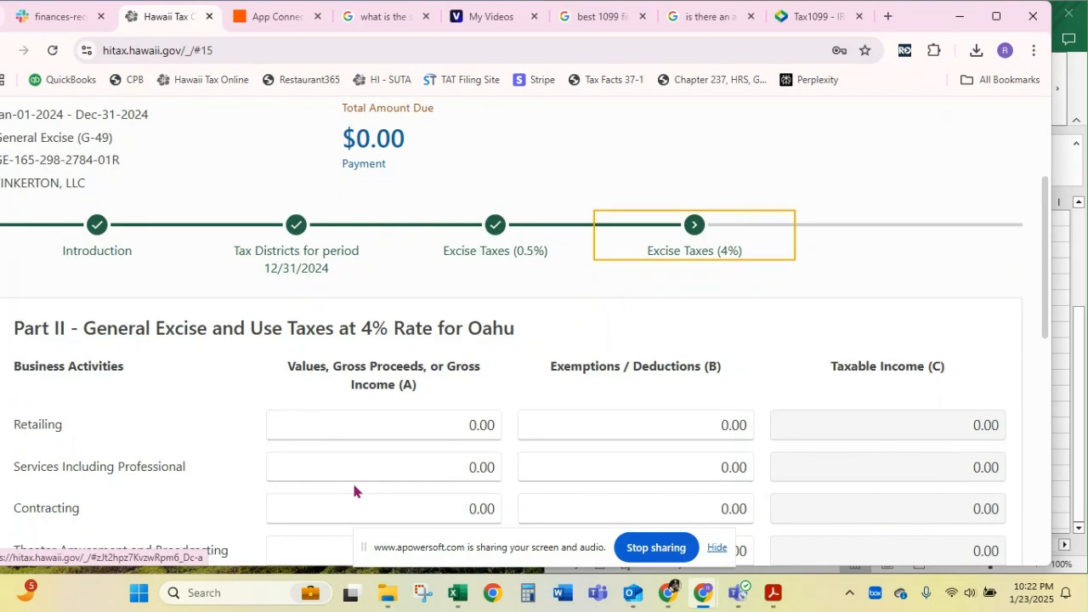
left_click(396, 462)
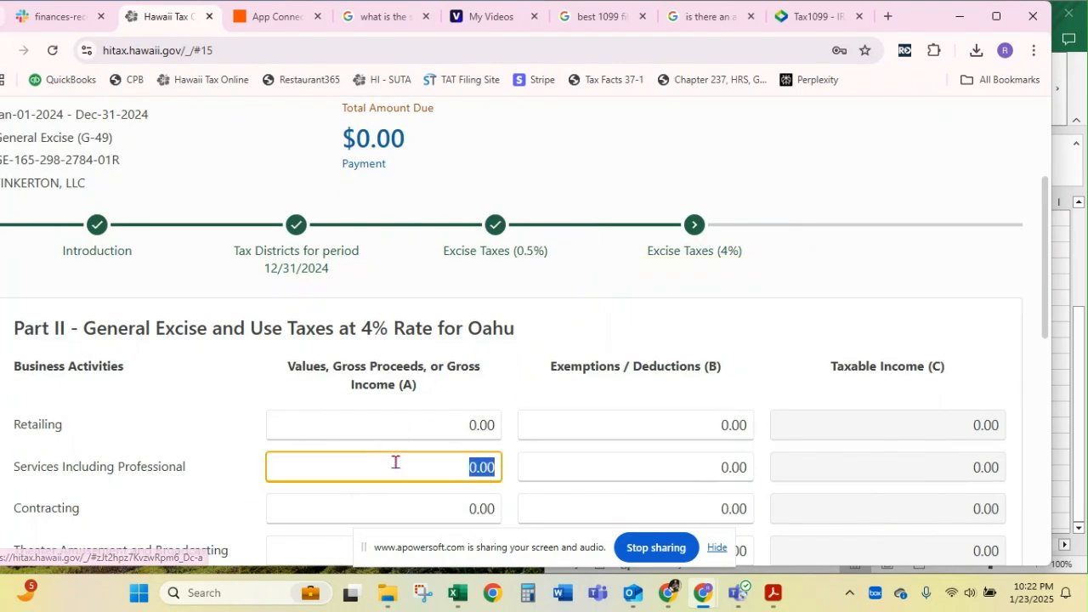
type("278.03")
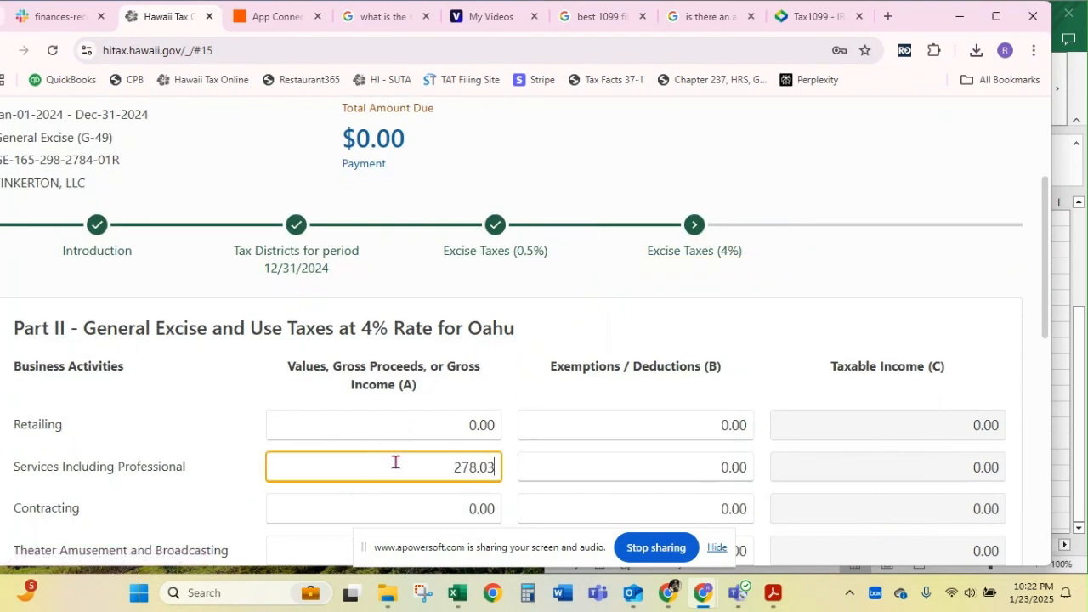
left_click(614, 478)
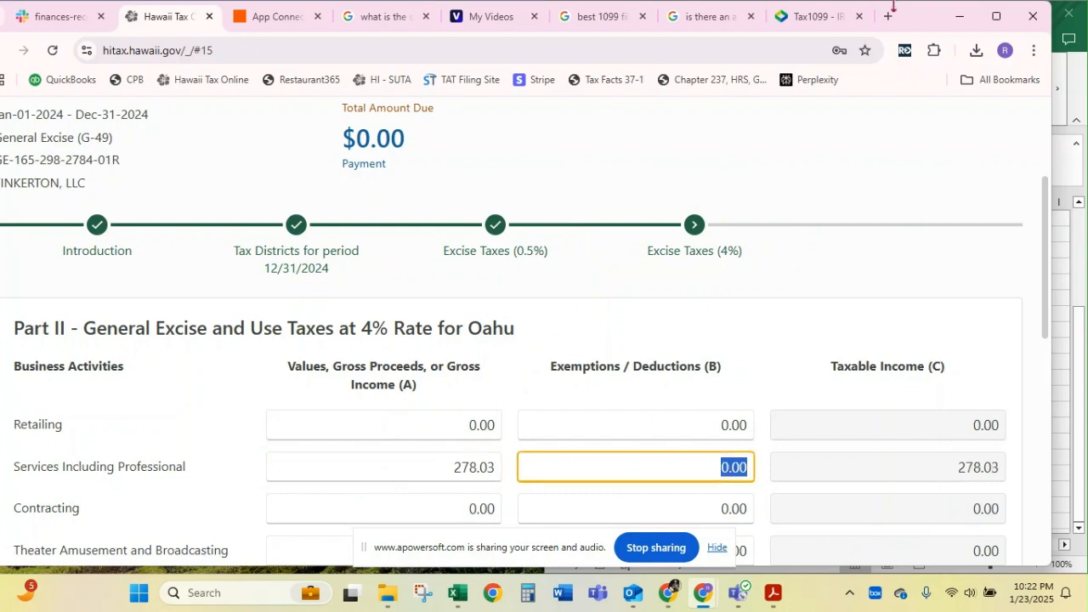
left_click_drag(901, 20, 807, 15)
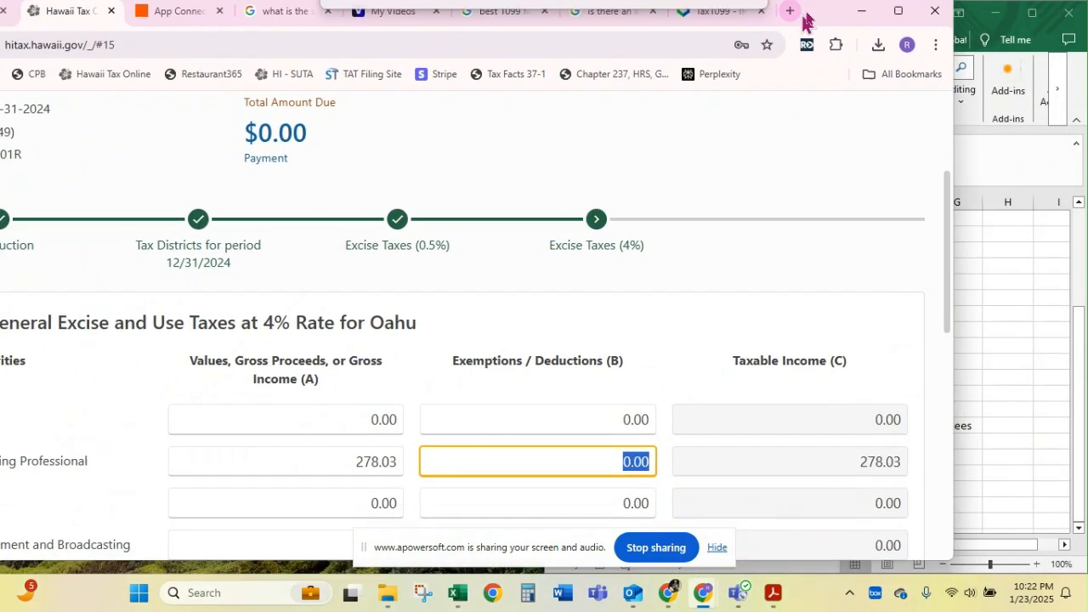
Bring the whole browser window into view and continue from the 4% excise taxes to the Insurance Commissions part
scroll(549, 268, "down", 1)
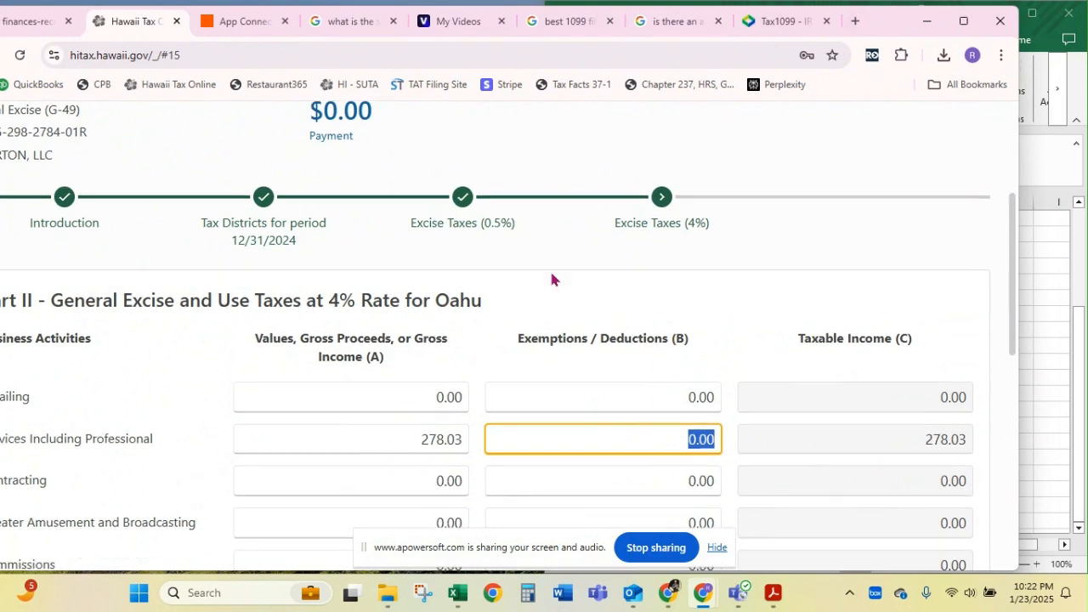
double_click(895, 34)
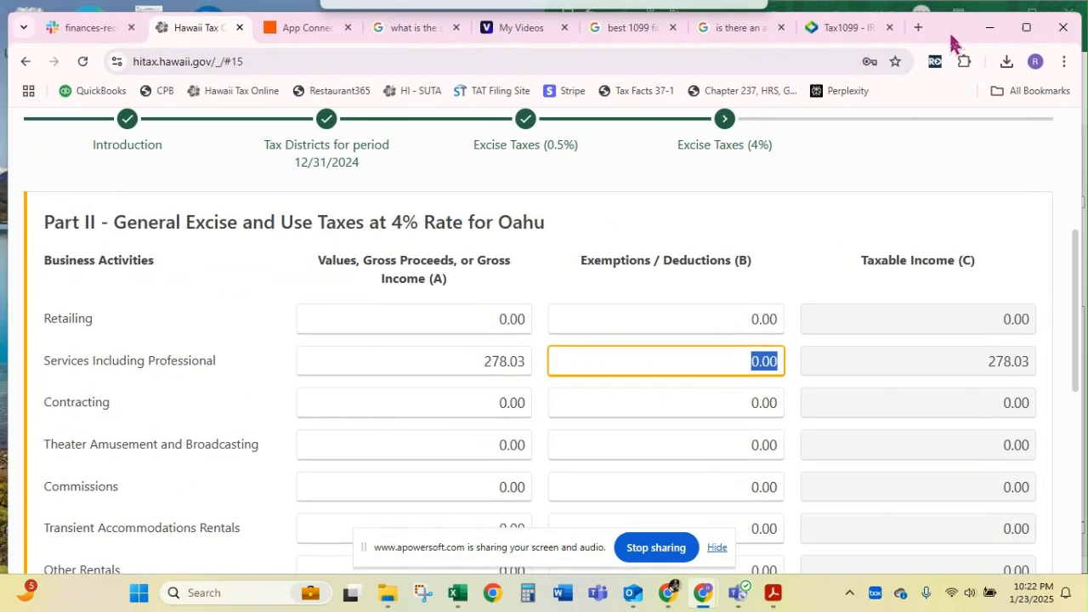
scroll(732, 279, "down", 3)
scroll(732, 280, "down", 1)
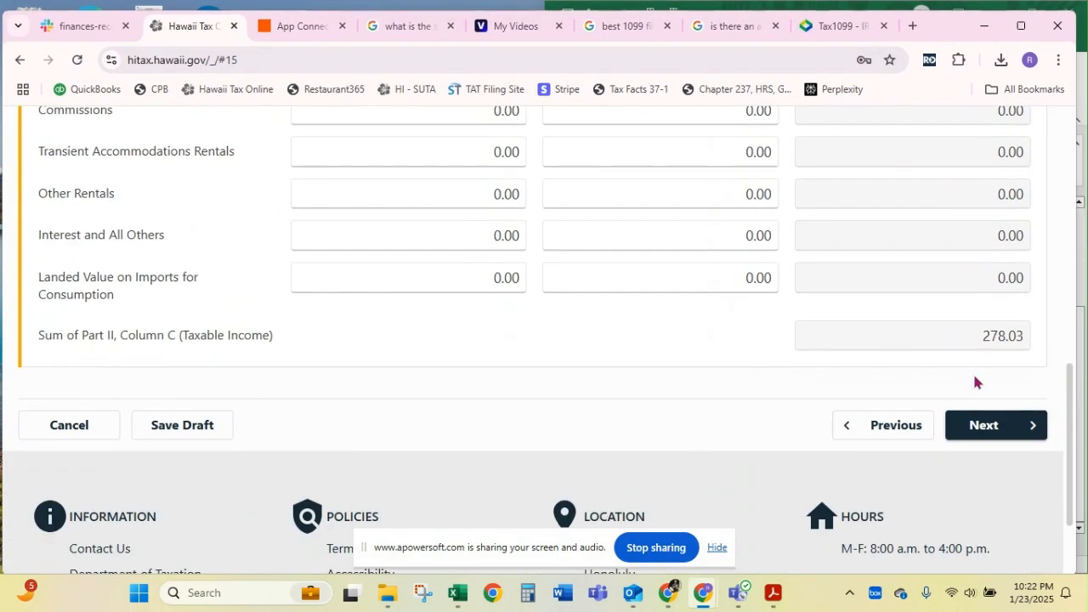
left_click(984, 426)
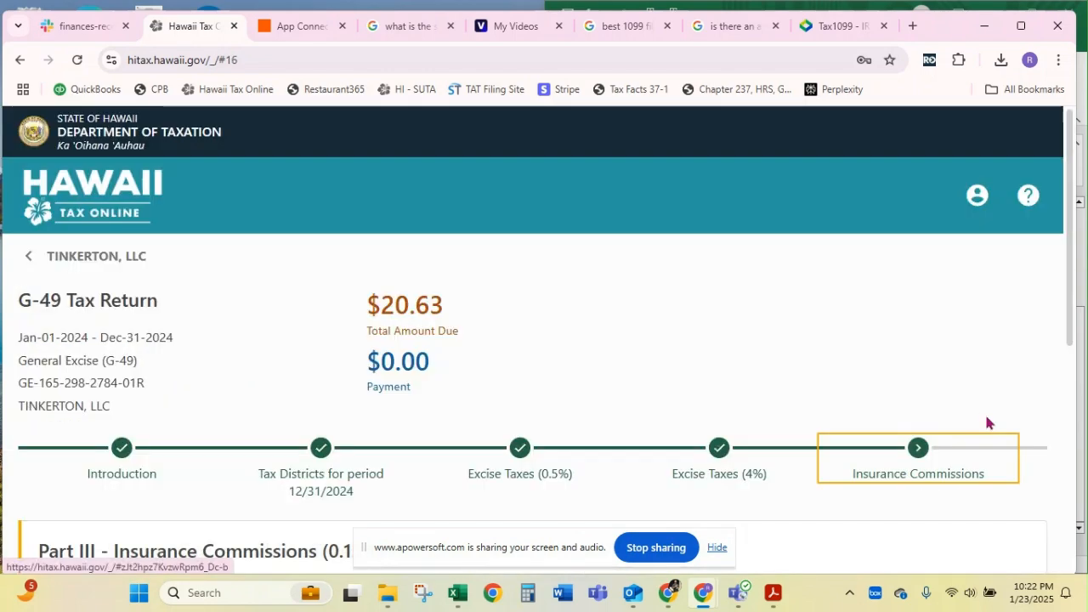
Continue through Part III Insurance Commissions and the Part IV Oahu County Surcharge without entering anything, up to the Tax Summary
scroll(665, 378, "down", 3)
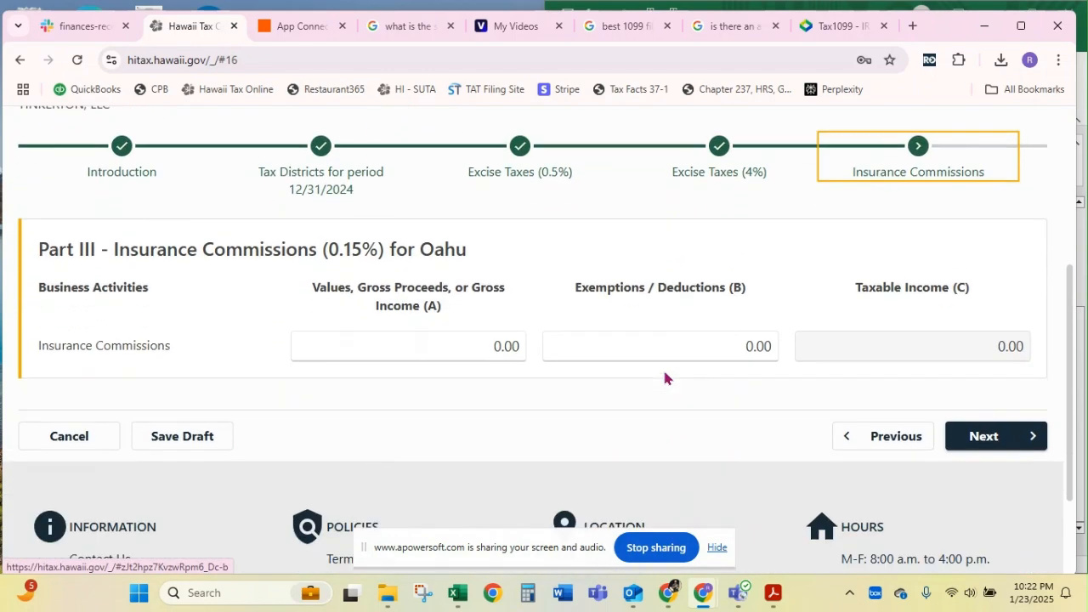
left_click(976, 438)
scroll(522, 327, "down", 2)
scroll(519, 331, "down", 1)
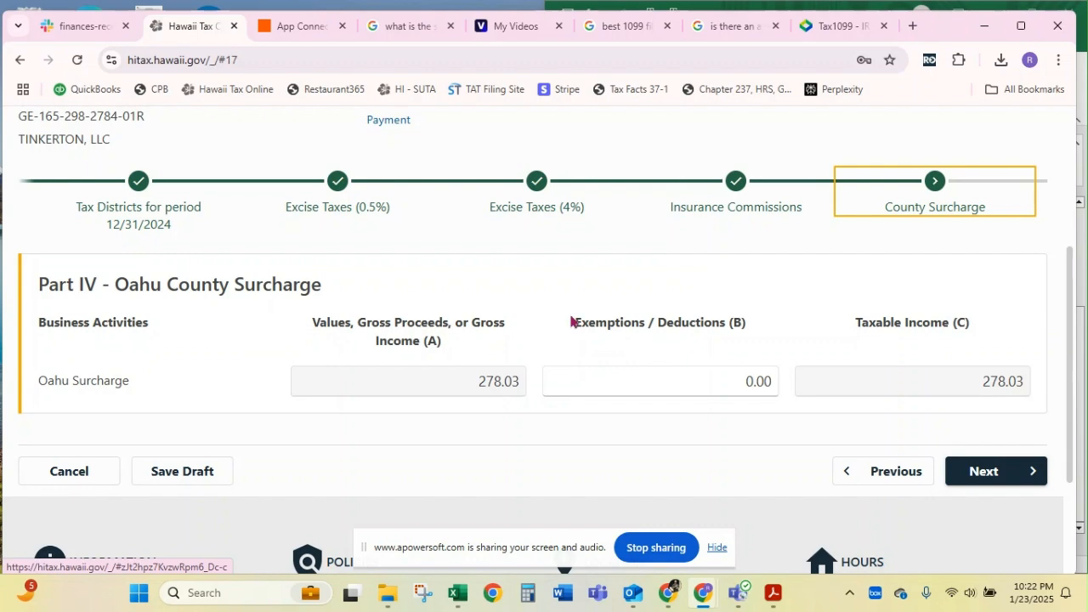
left_click(985, 475)
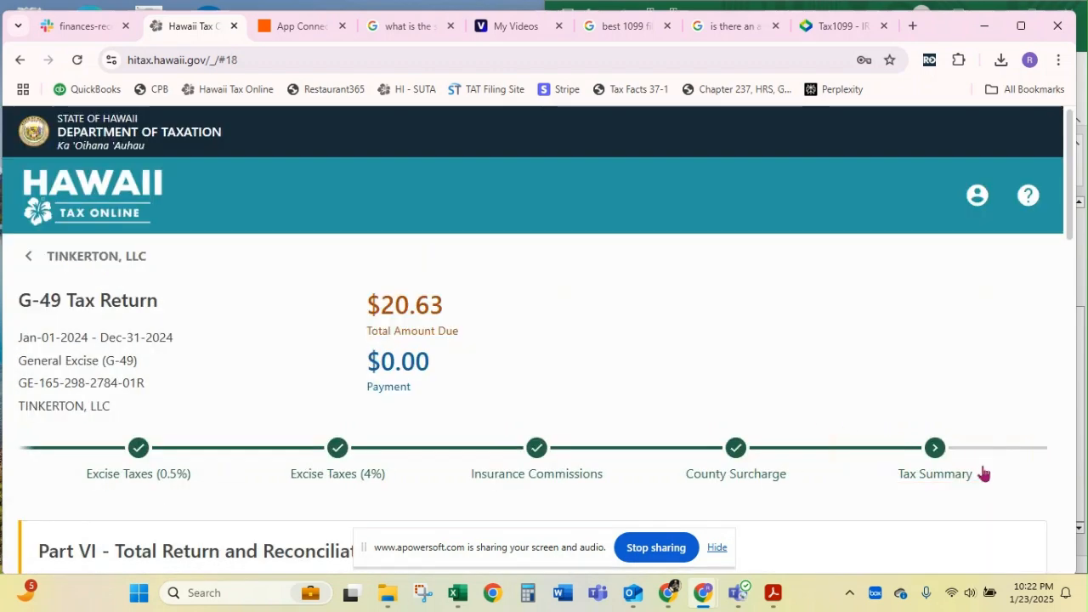
Switch to the second Hawaii Tax Online window and open the periods and returns of its General Excise G-45 account
scroll(781, 365, "down", 9)
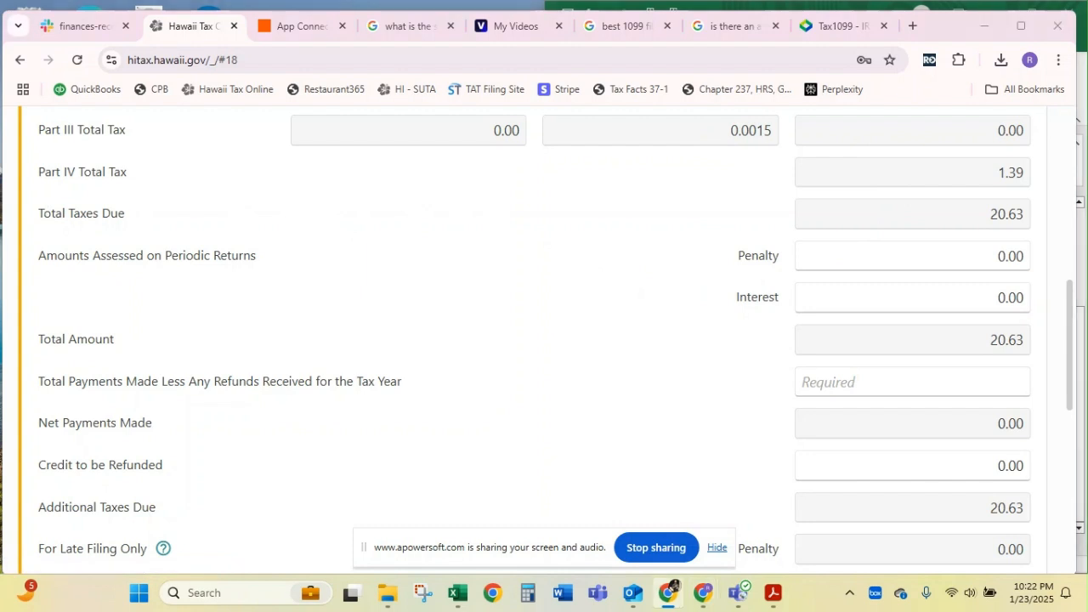
key("alt+Tab")
left_click_drag(0, 165, 808, 43)
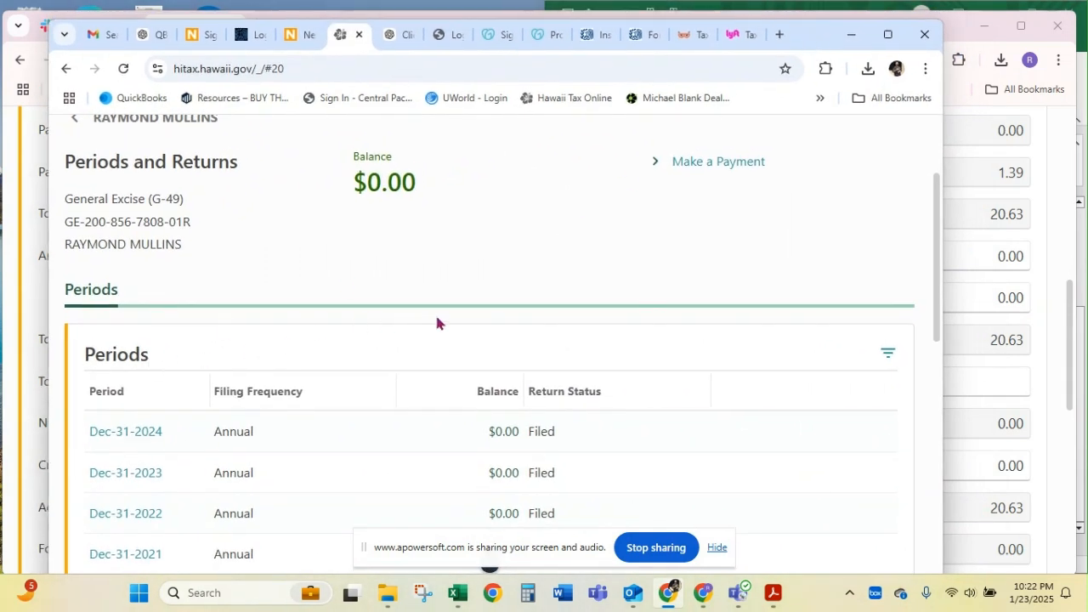
left_click(101, 119)
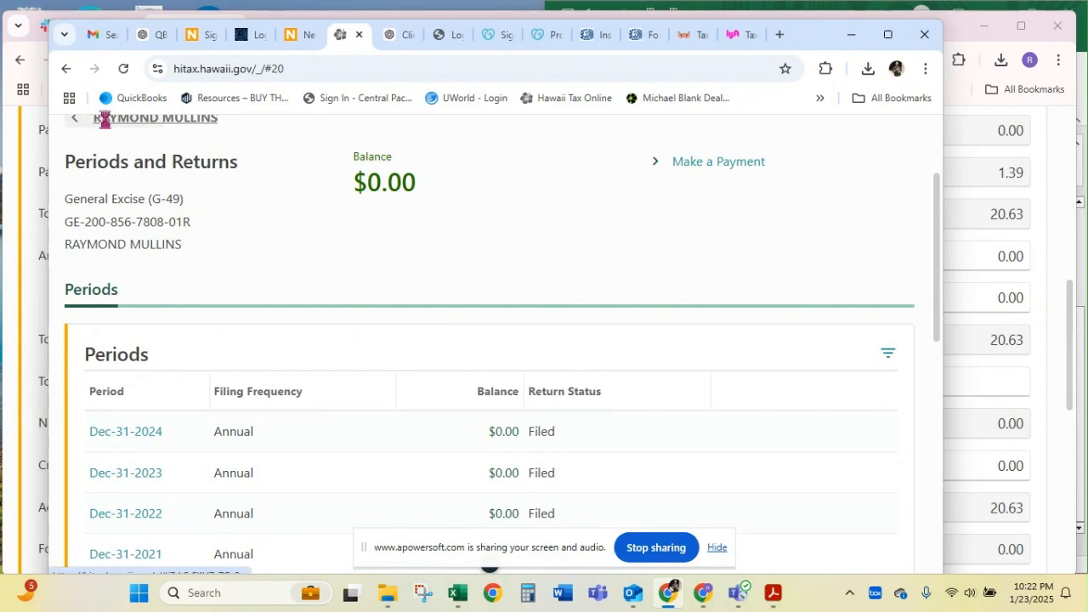
scroll(459, 343, "down", 5)
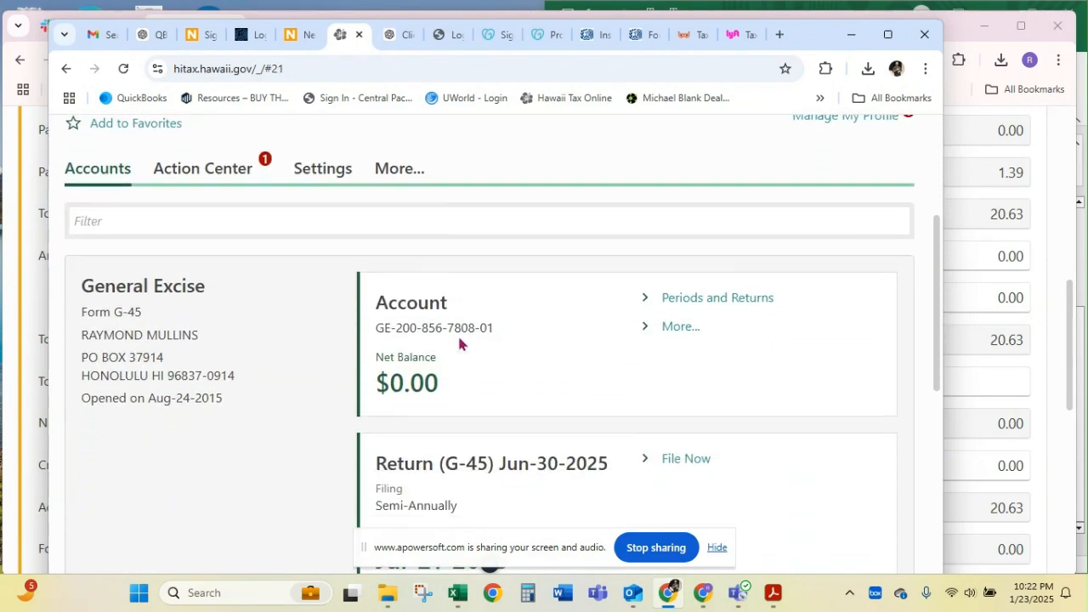
scroll(597, 285, "up", 2)
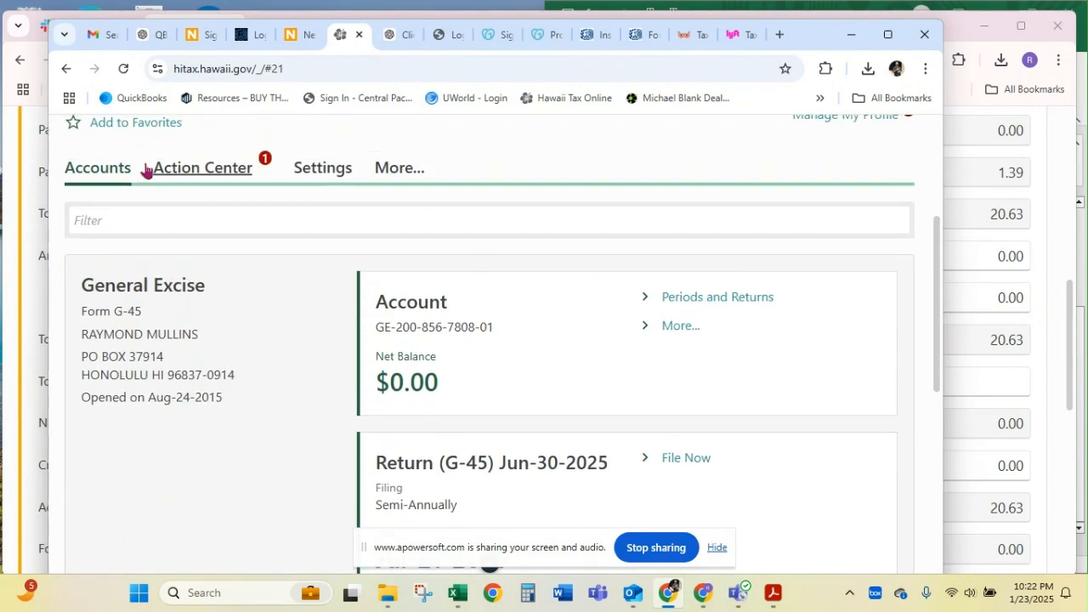
left_click(719, 298)
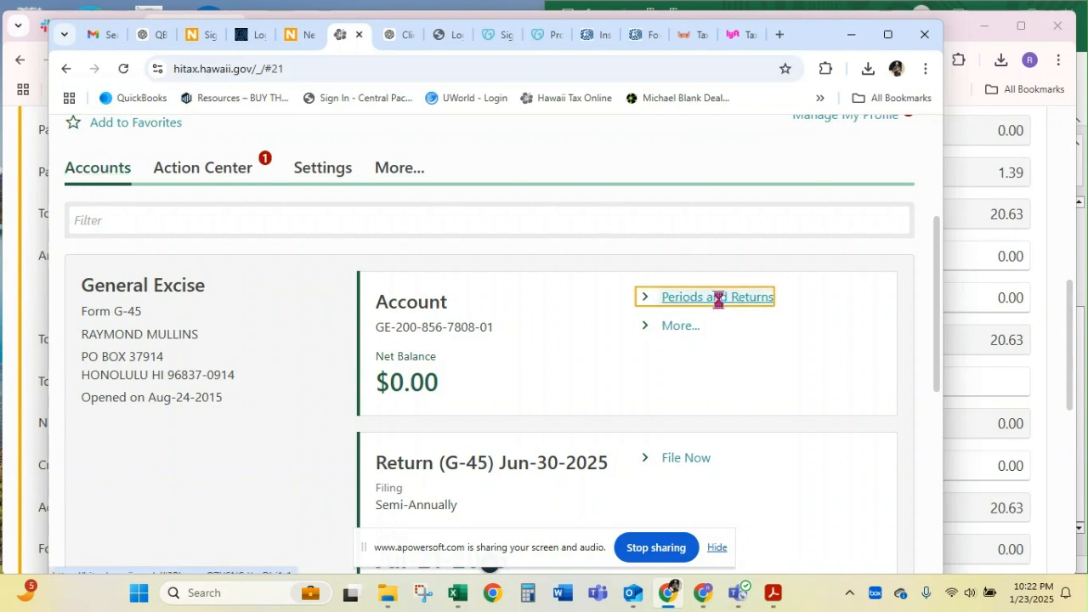
Check the tax and posted payment of the filed Dec-31-2024 semi-annual period, and return to the G-49 return's window
scroll(430, 349, "down", 3)
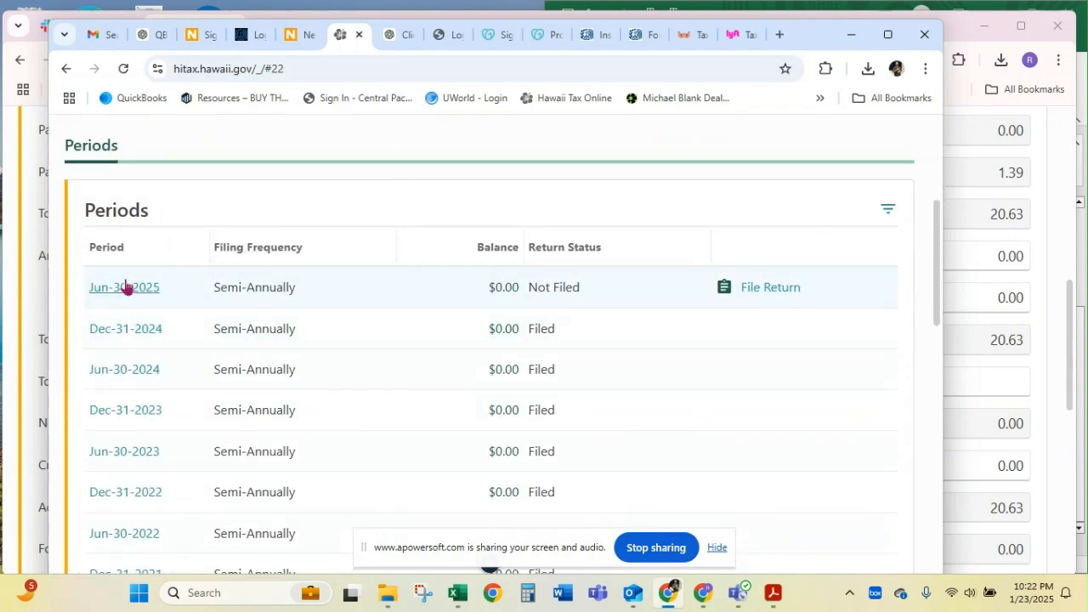
left_click(126, 331)
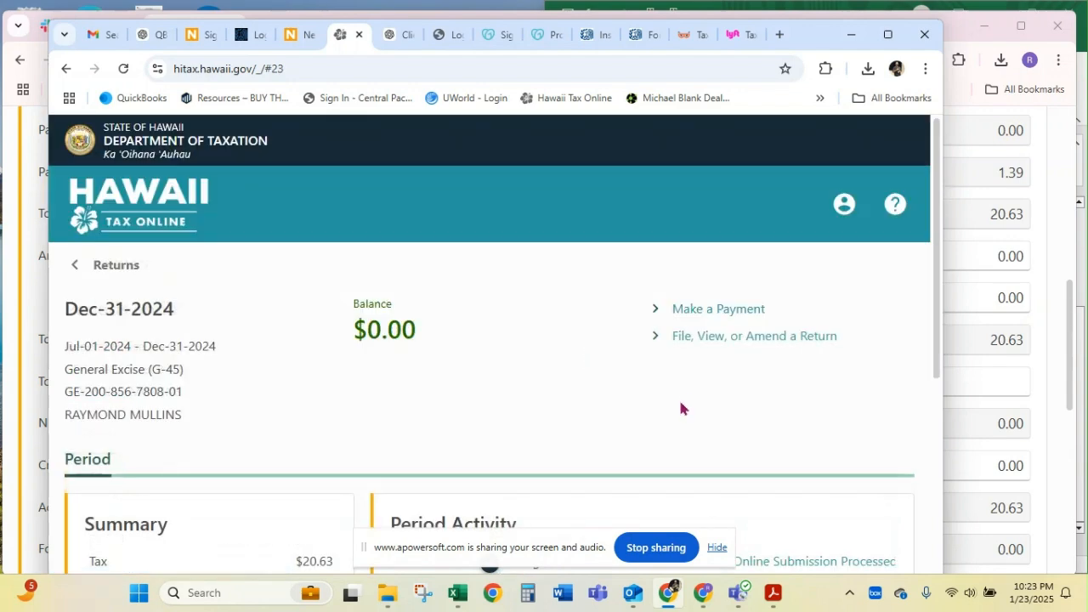
scroll(681, 408, "down", 3)
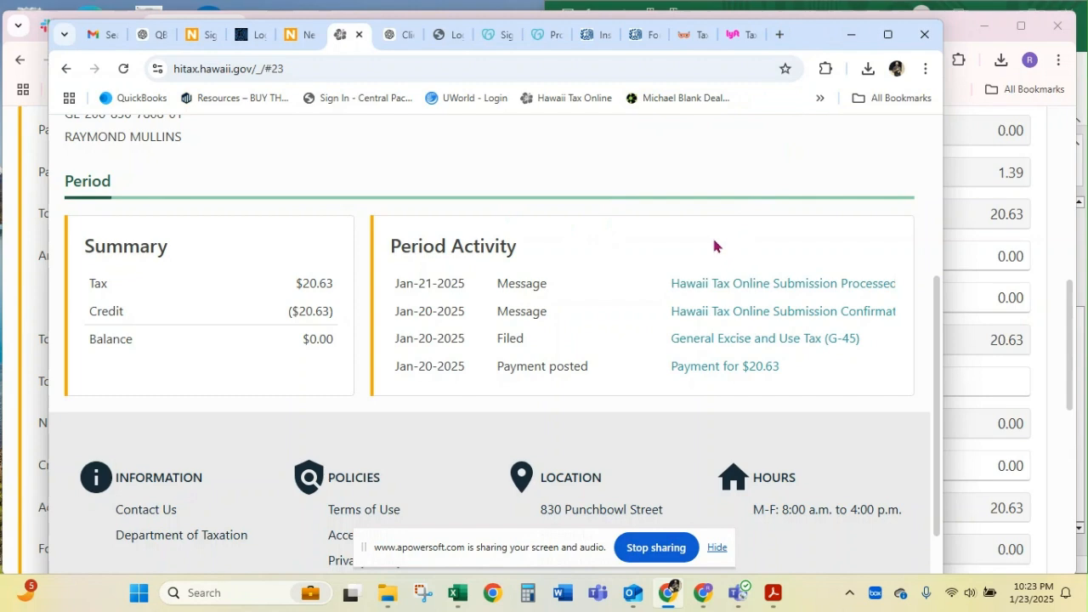
left_click_drag(810, 40, 0, 181)
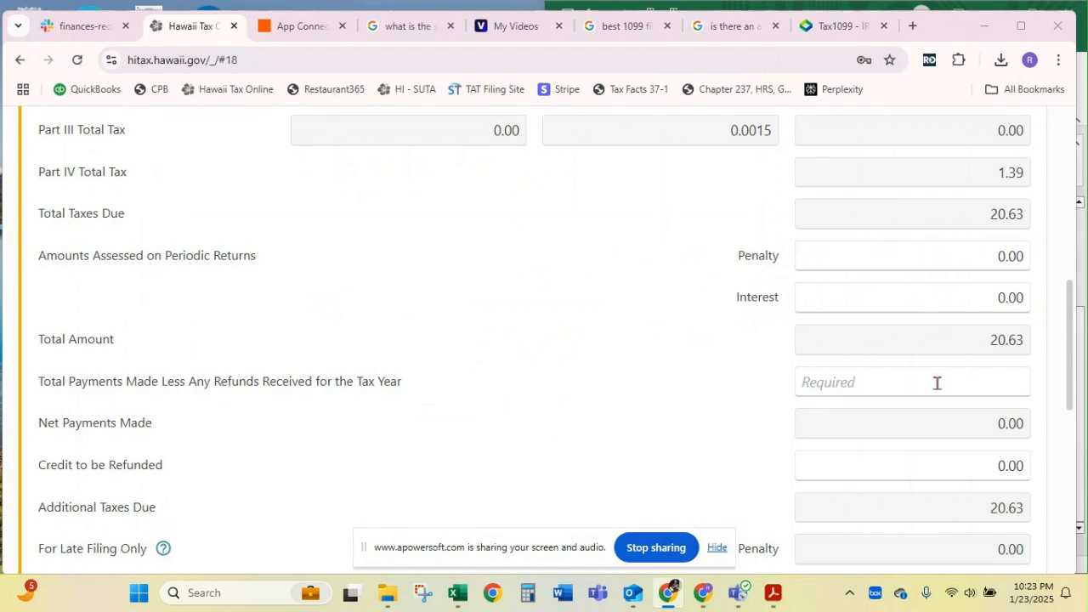
Enter 20.63 as Total Payments Made Less Any Refunds Received for the Tax Year in Part VI
scroll(969, 287, "up", 2)
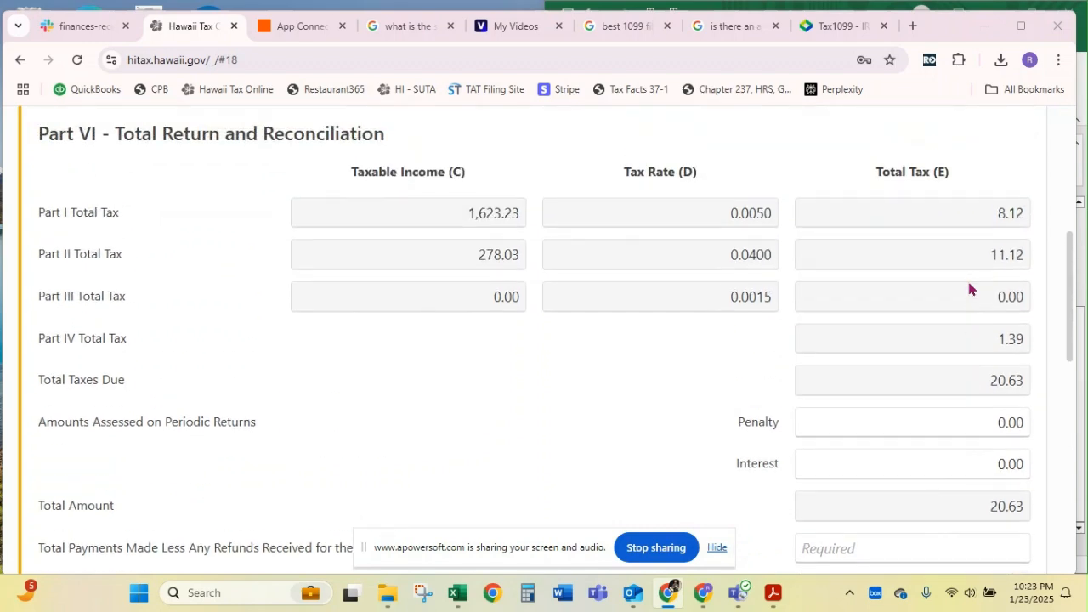
scroll(969, 286, "down", 5)
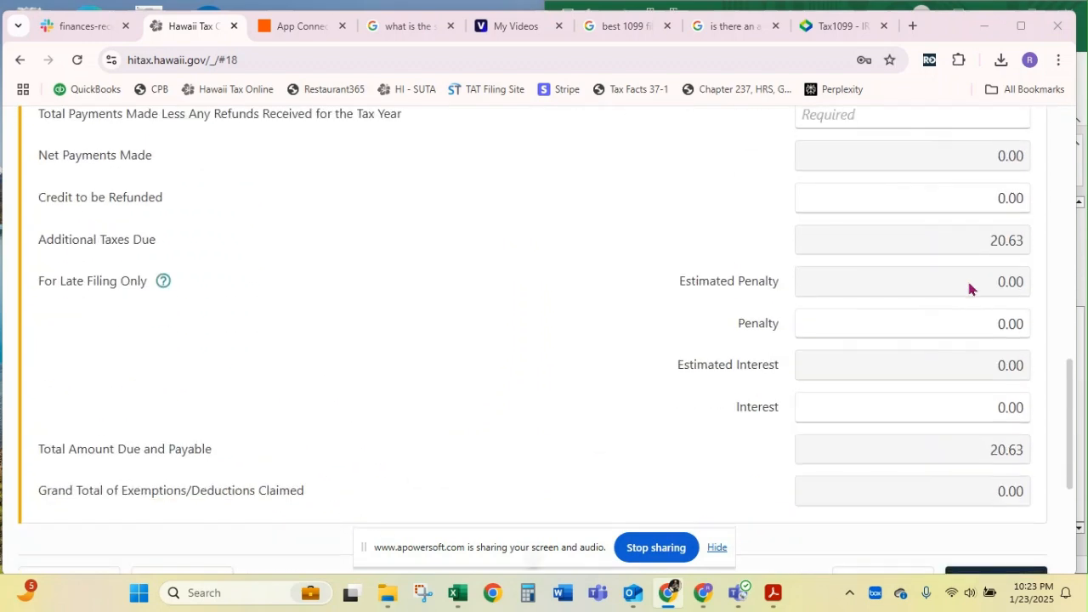
scroll(966, 277, "up", 1)
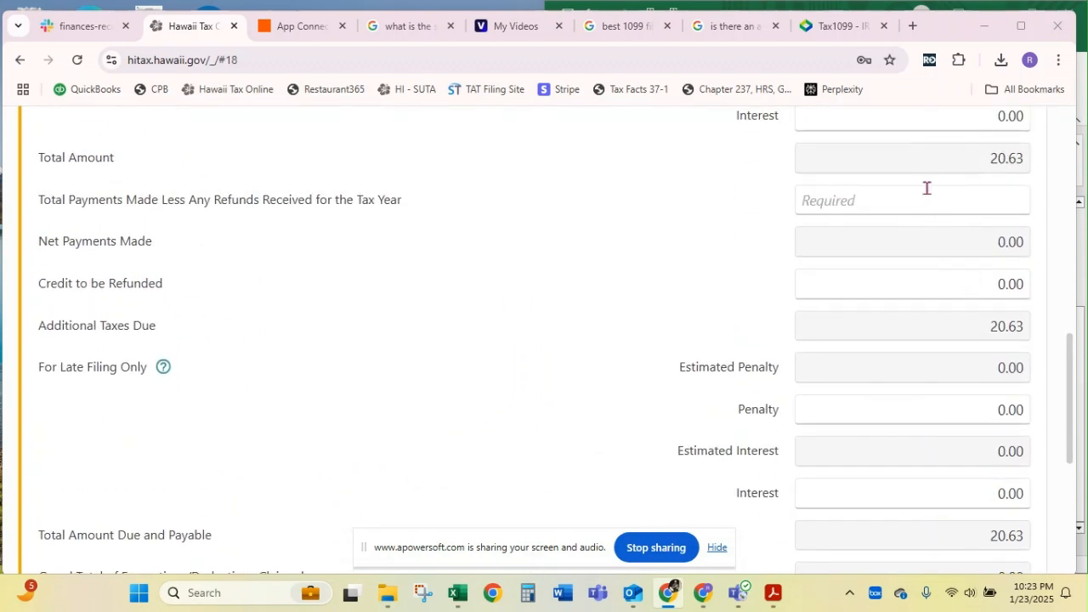
left_click(927, 189)
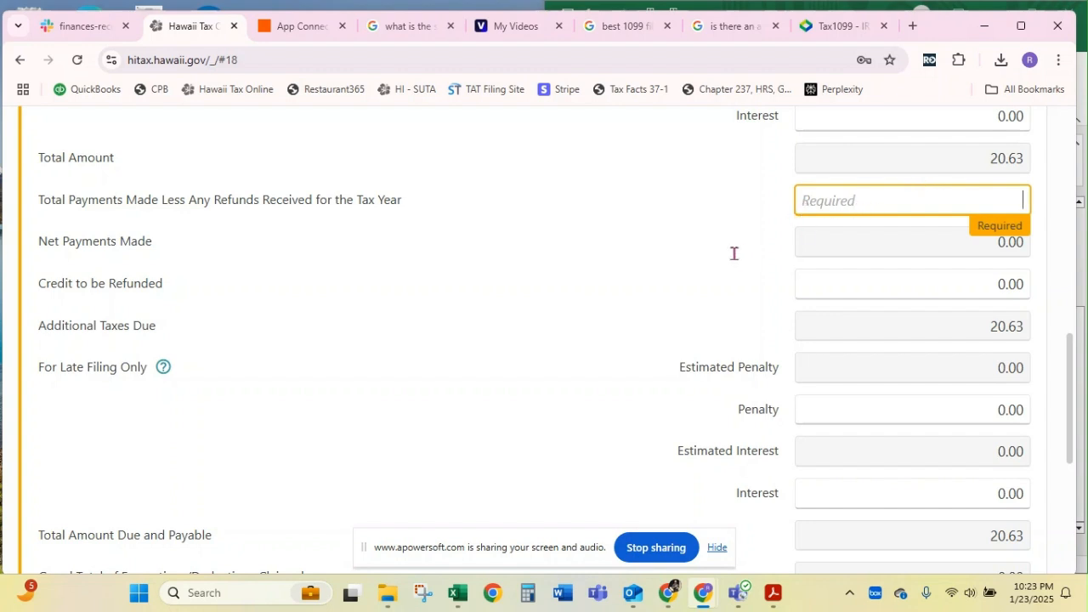
type("20.63")
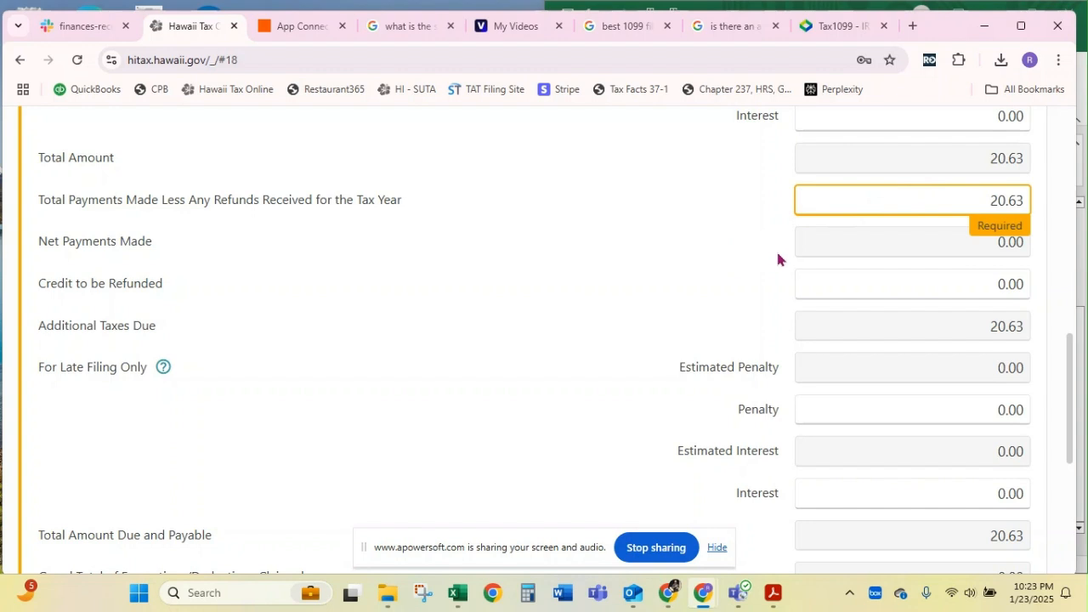
Review the Part VI Total Return and Reconciliation figures and continue to Confirm Submission
scroll(881, 304, "down", 3)
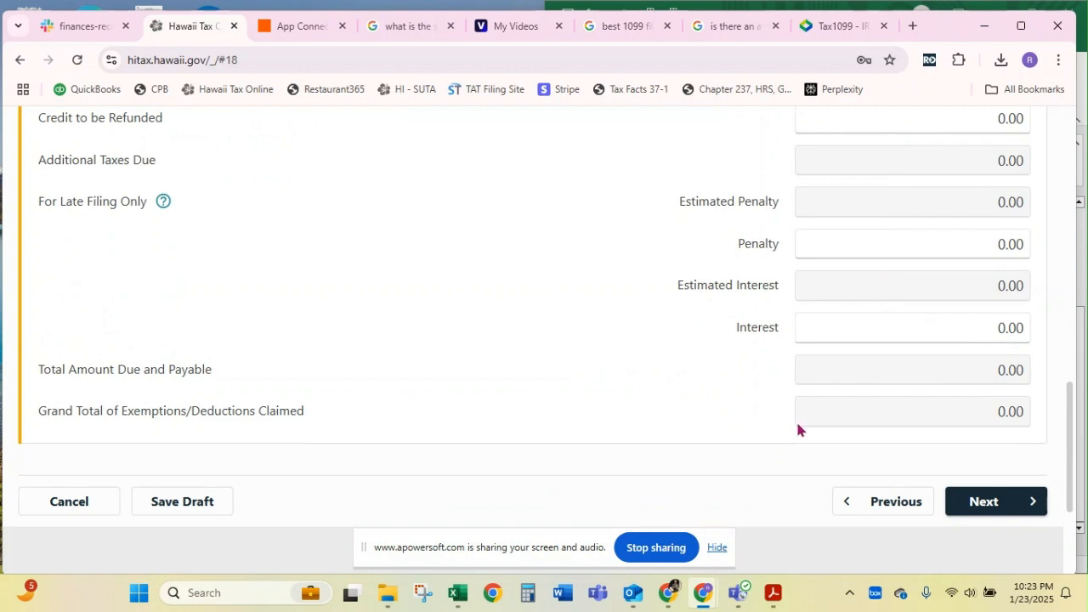
scroll(798, 430, "up", 7)
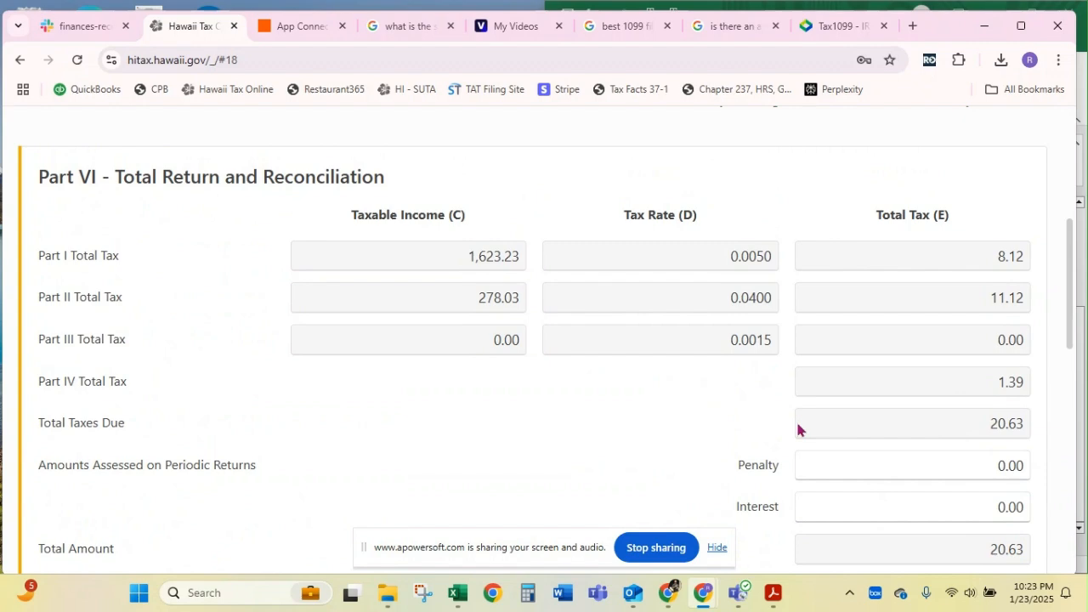
scroll(798, 429, "down", 5)
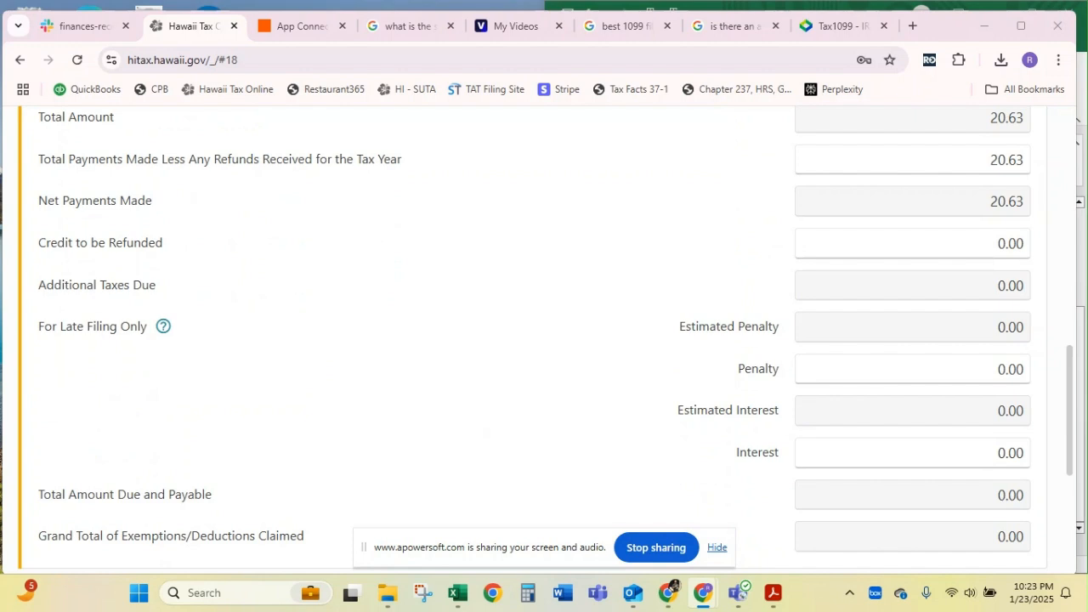
scroll(479, 230, "down", 4)
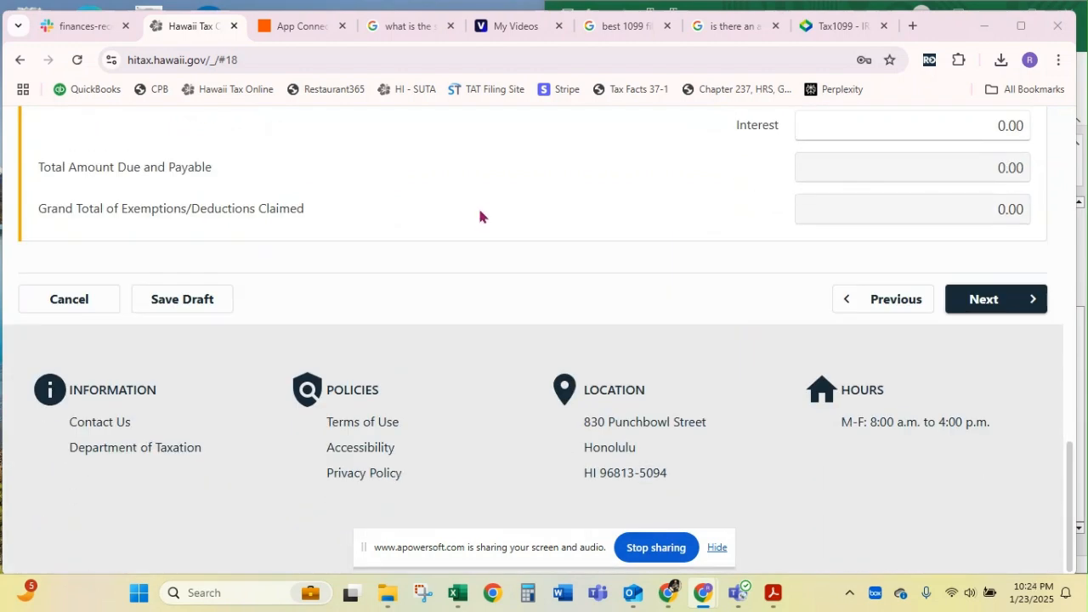
left_click(993, 301)
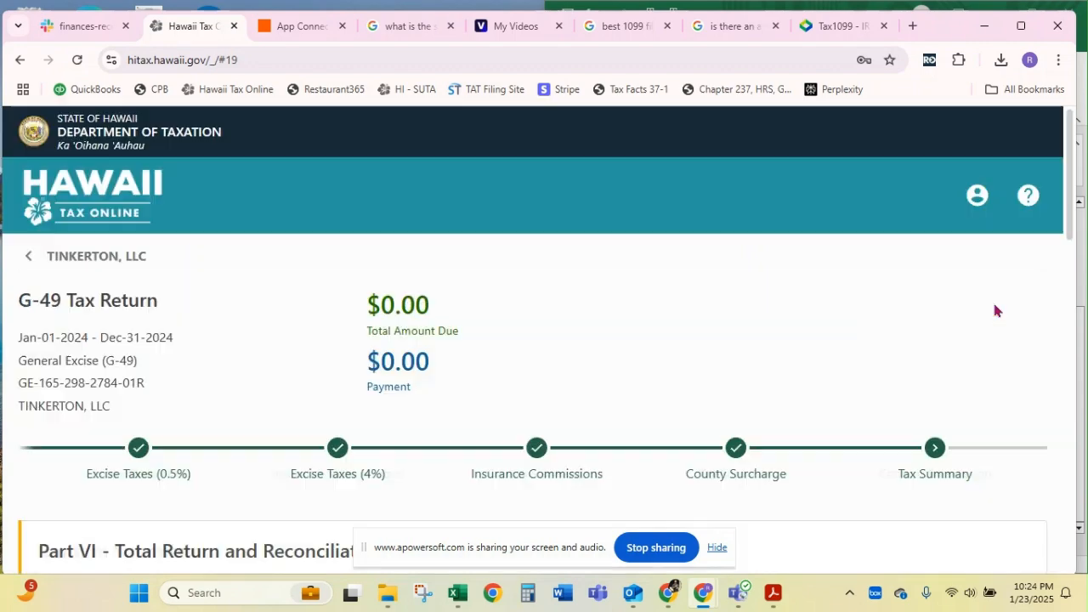
Read the Confirm Submission declaration, leave the G-49 return without submitting or saving it, and place the browser window beside the worksheet
scroll(451, 340, "down", 10)
scroll(452, 340, "up", 1)
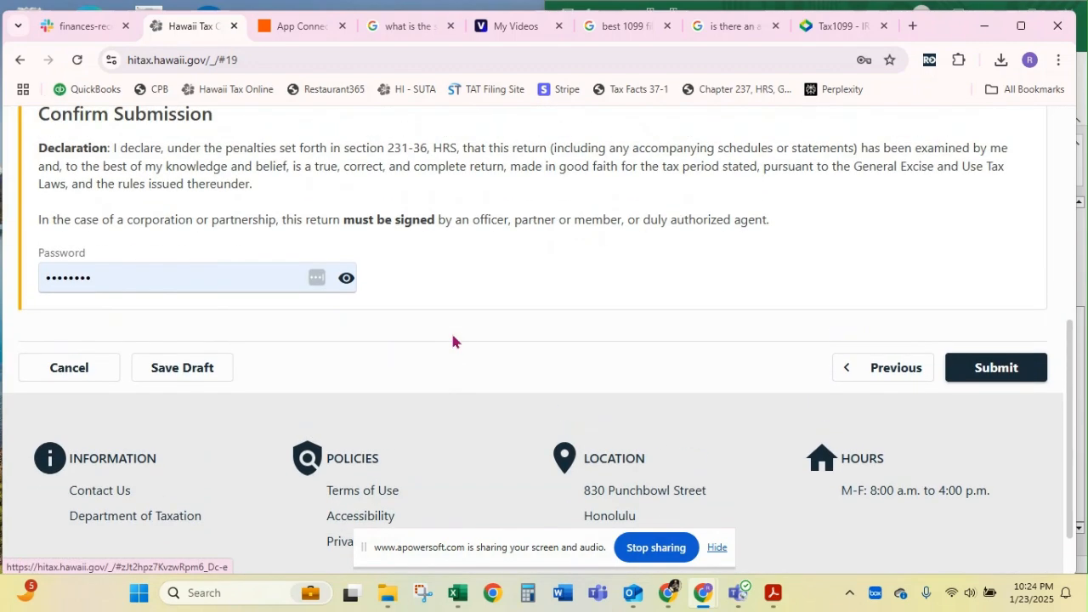
scroll(476, 323, "up", 3)
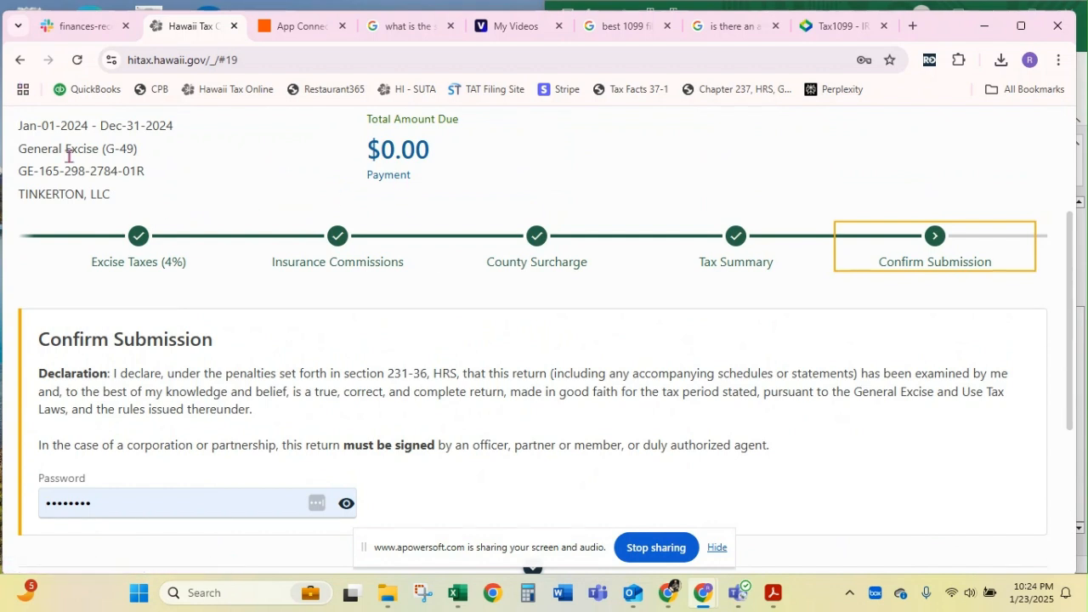
scroll(267, 334, "down", 2)
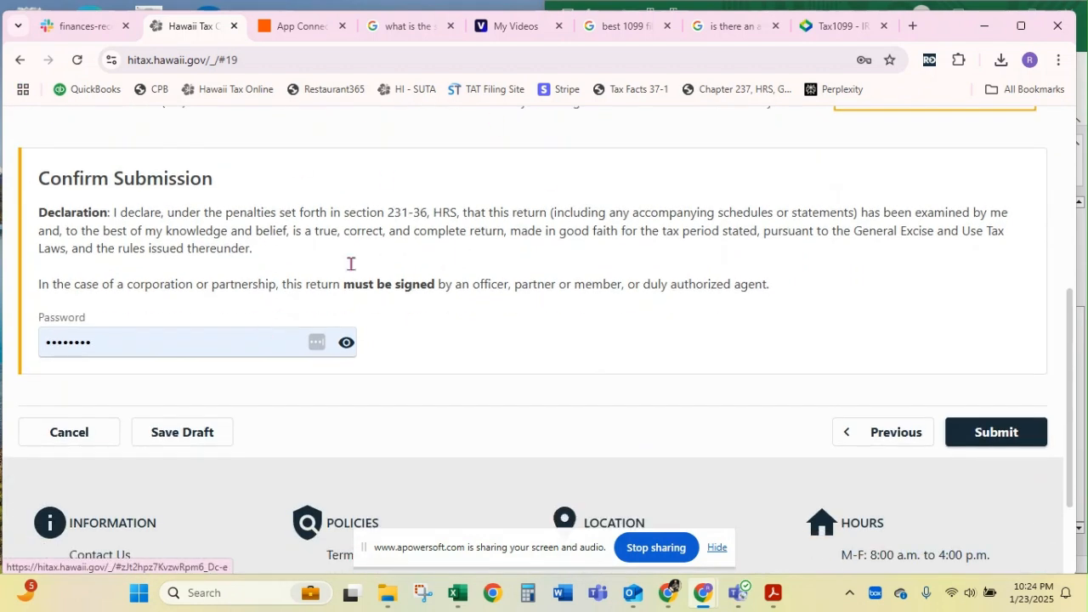
scroll(405, 193, "up", 5)
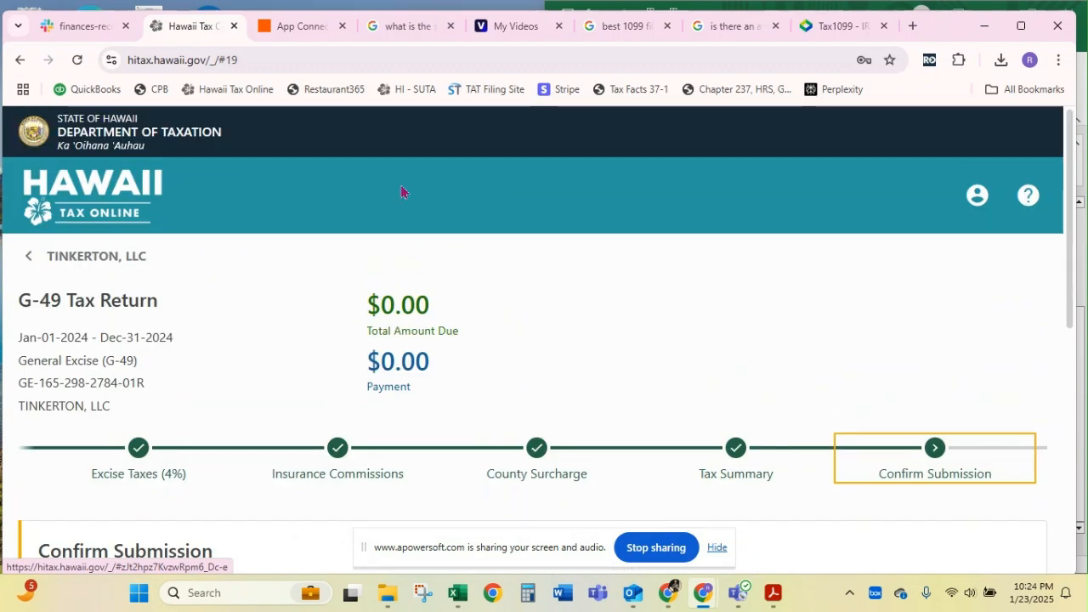
left_click(58, 259)
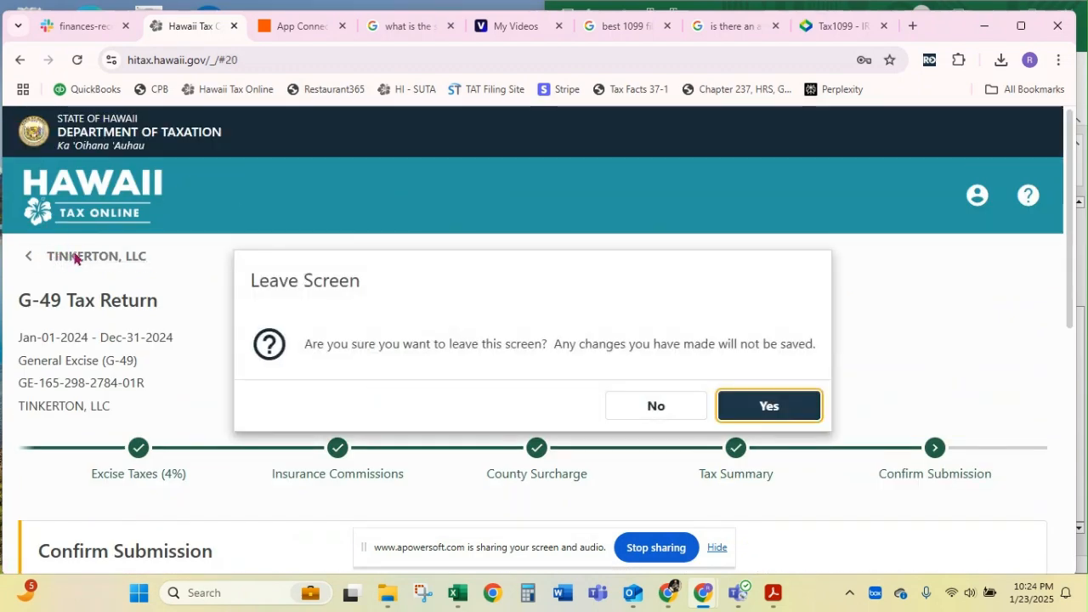
left_click(748, 407)
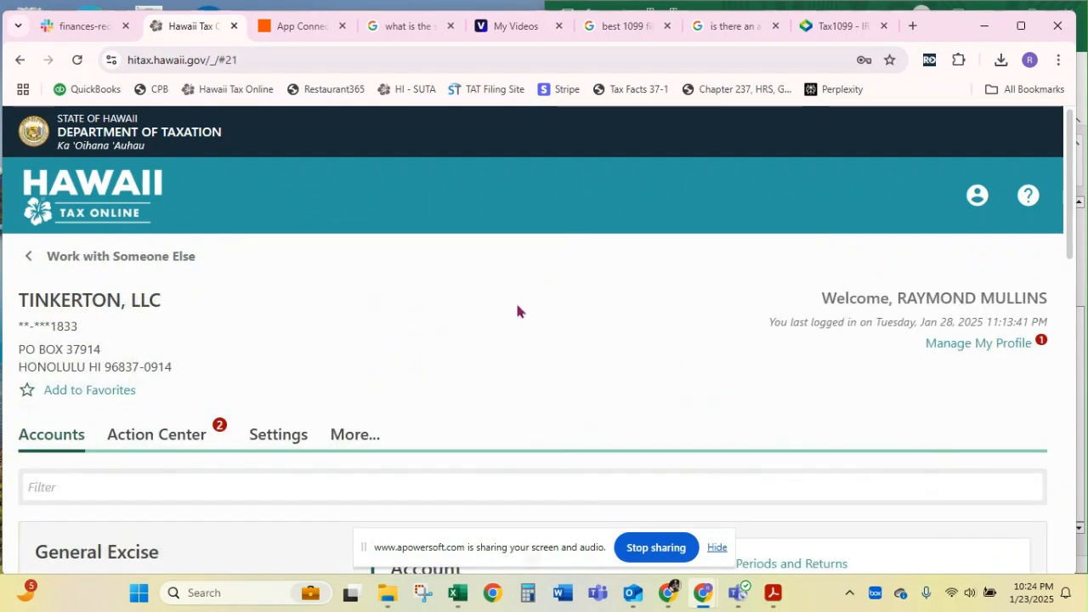
scroll(517, 311, "down", 2)
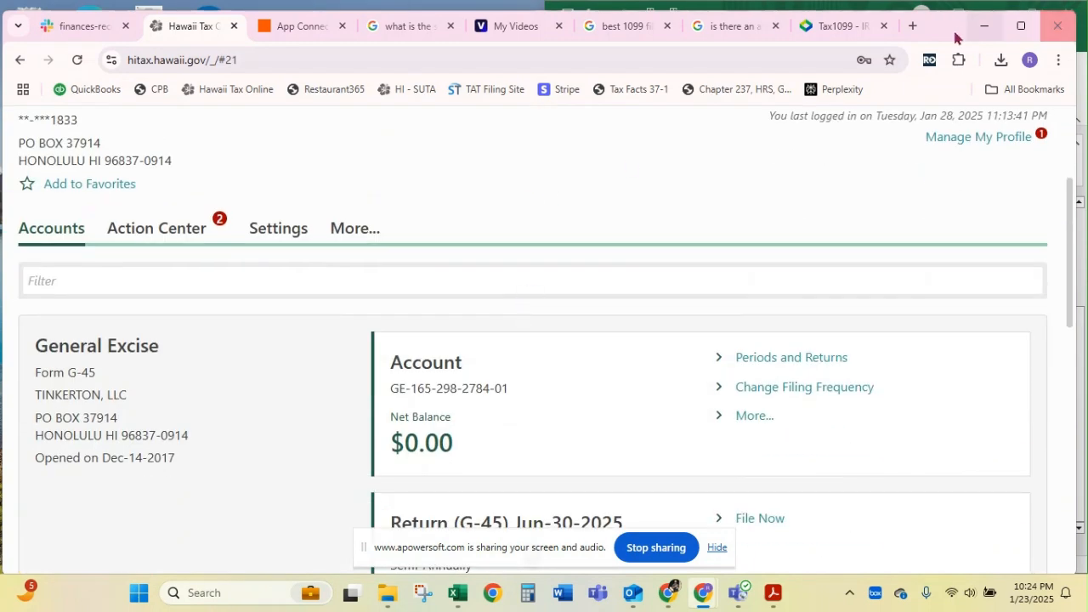
left_click_drag(948, 34, 13, 187)
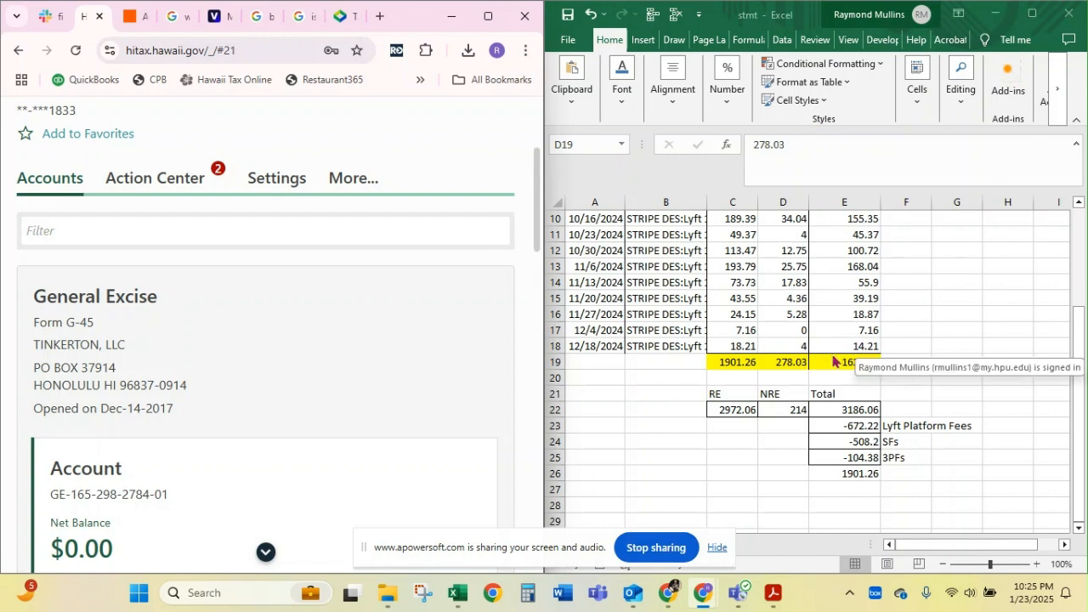
Check the total of Lyft income excluding tips in E19 and view the company's account header in Hawaii Tax Online
left_click(832, 360)
left_click(833, 360)
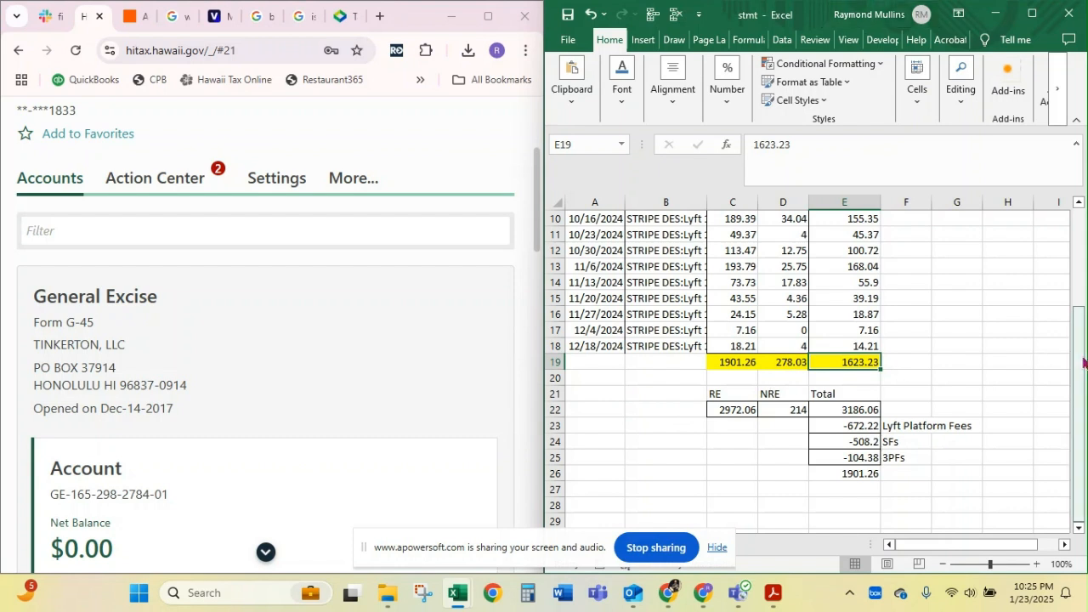
left_click(647, 385)
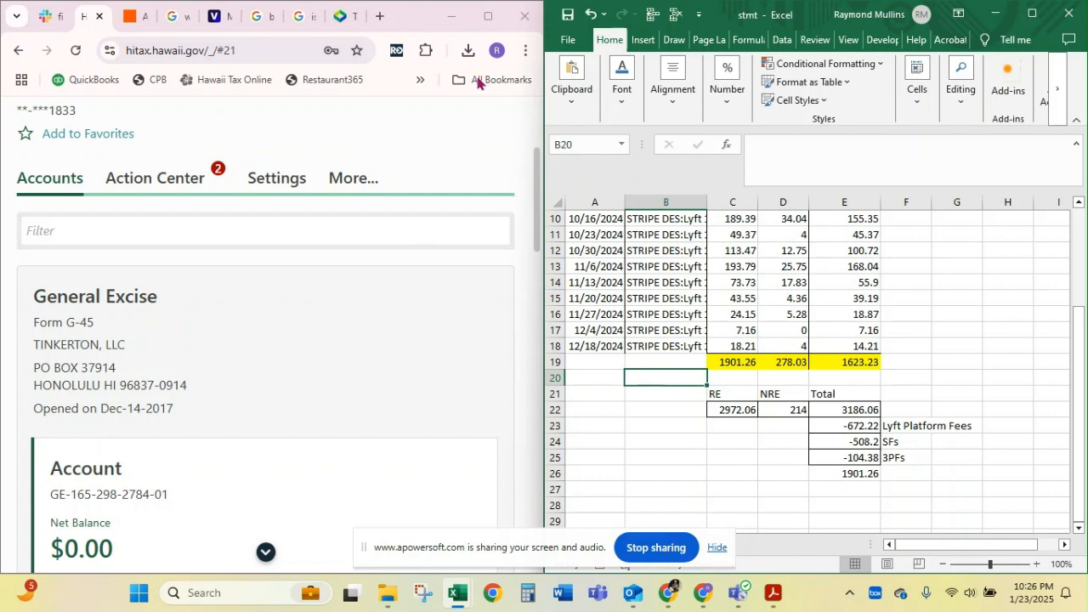
left_click(419, 20)
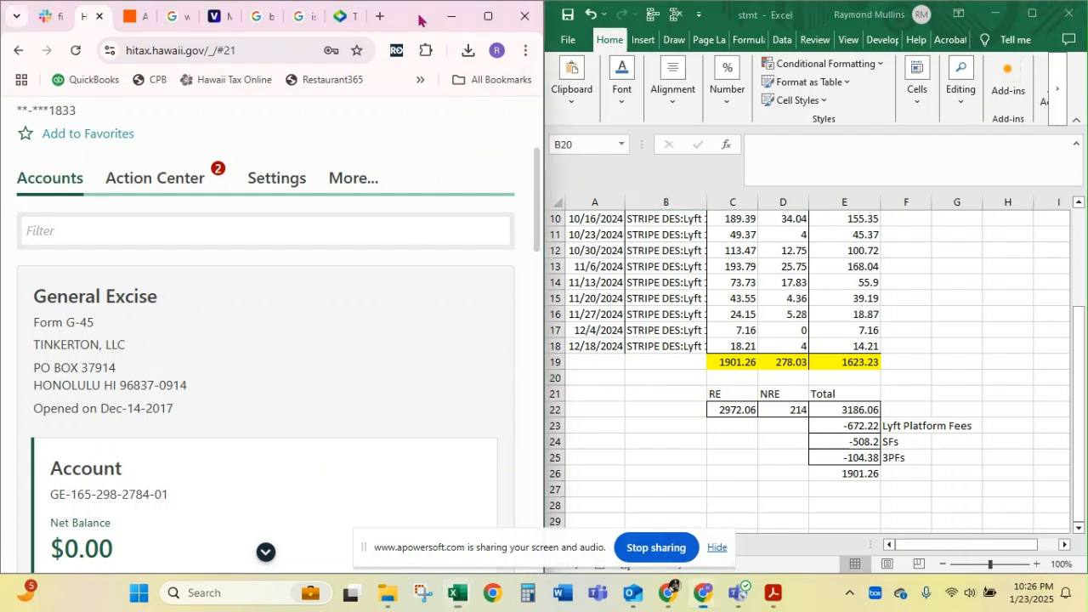
left_click_drag(420, 20, 22, 138)
scroll(583, 322, "up", 2)
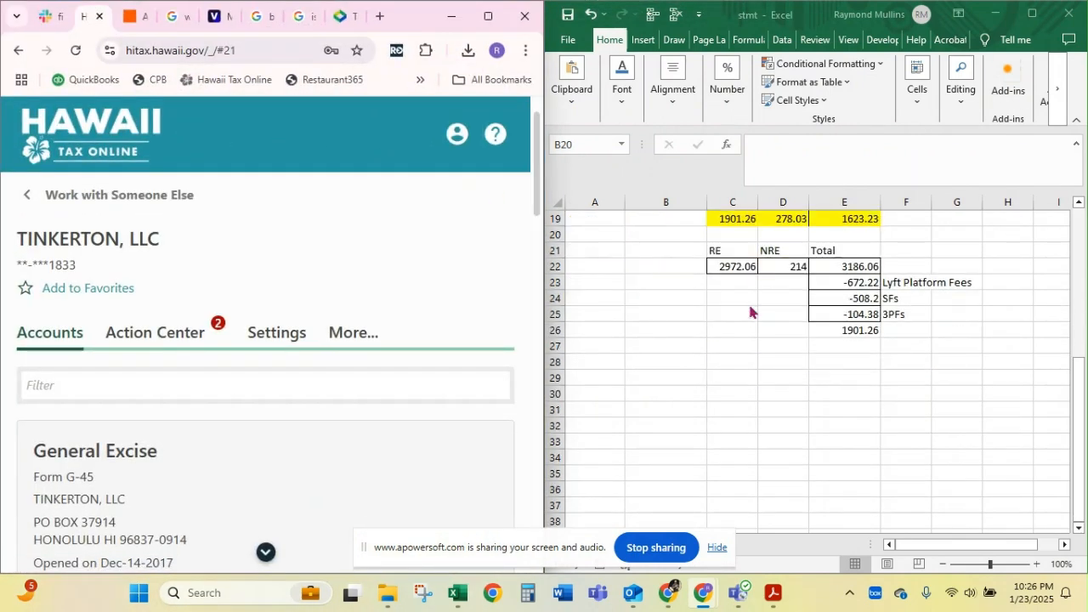
Calculate the total Lyft earnings less tips in F22 with the formula =E22-D19
left_click(790, 323)
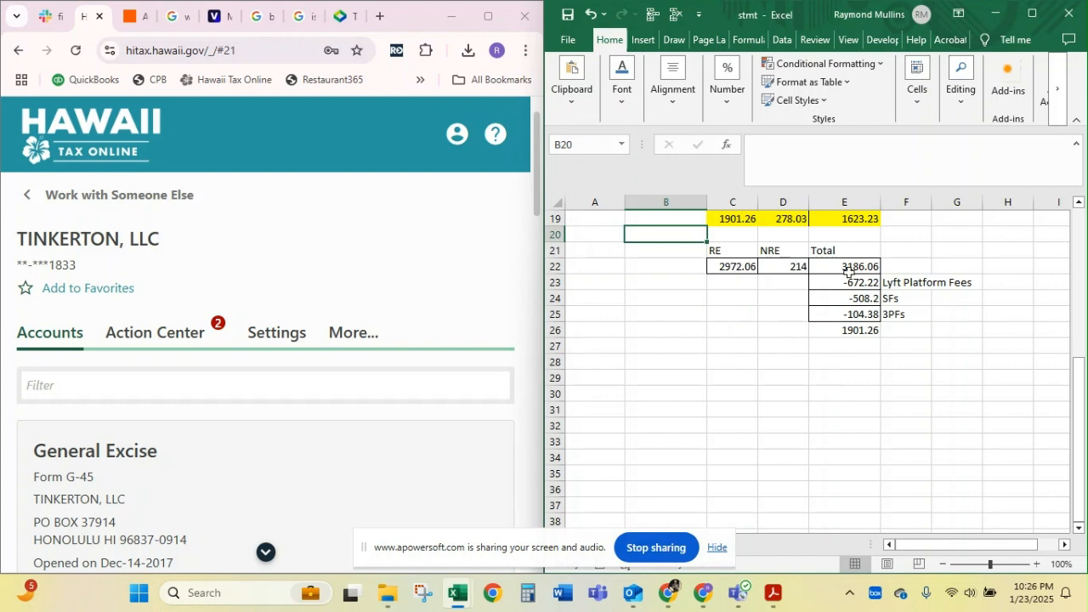
left_click(730, 266)
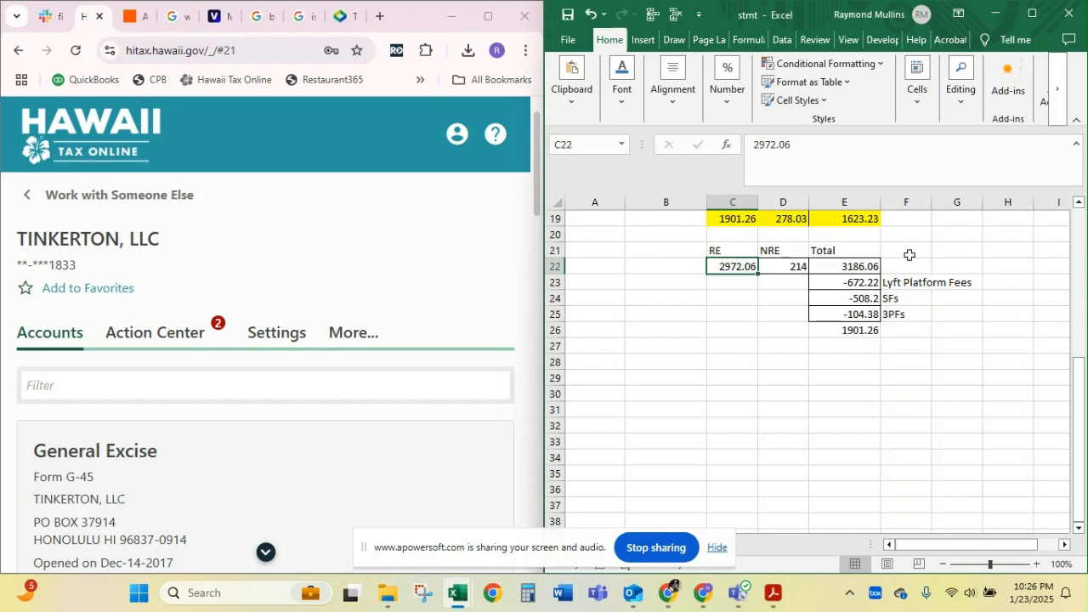
scroll(763, 325, "up", 2)
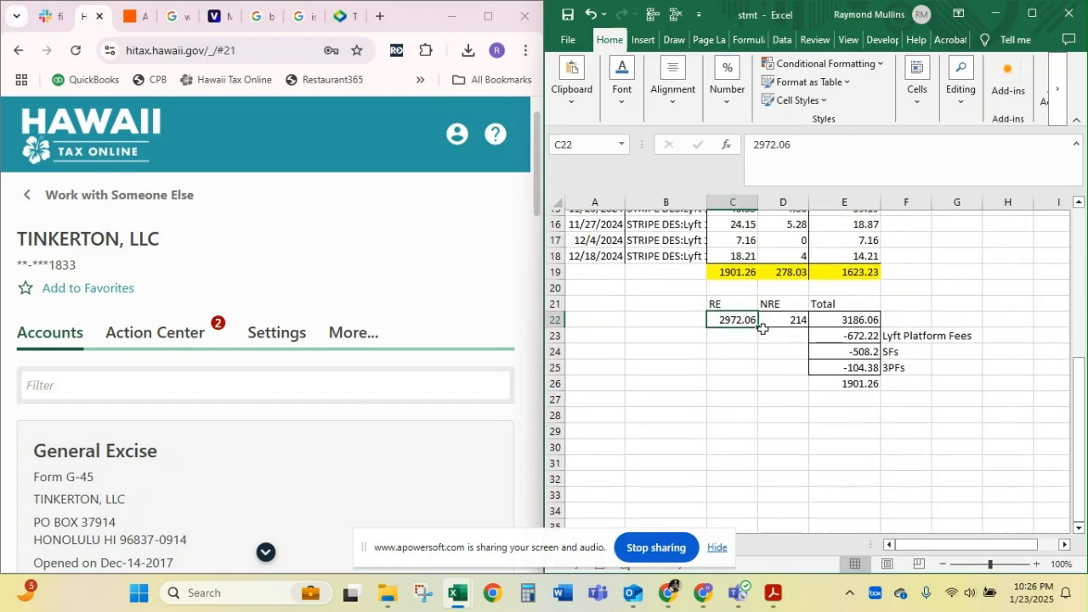
left_click(856, 334)
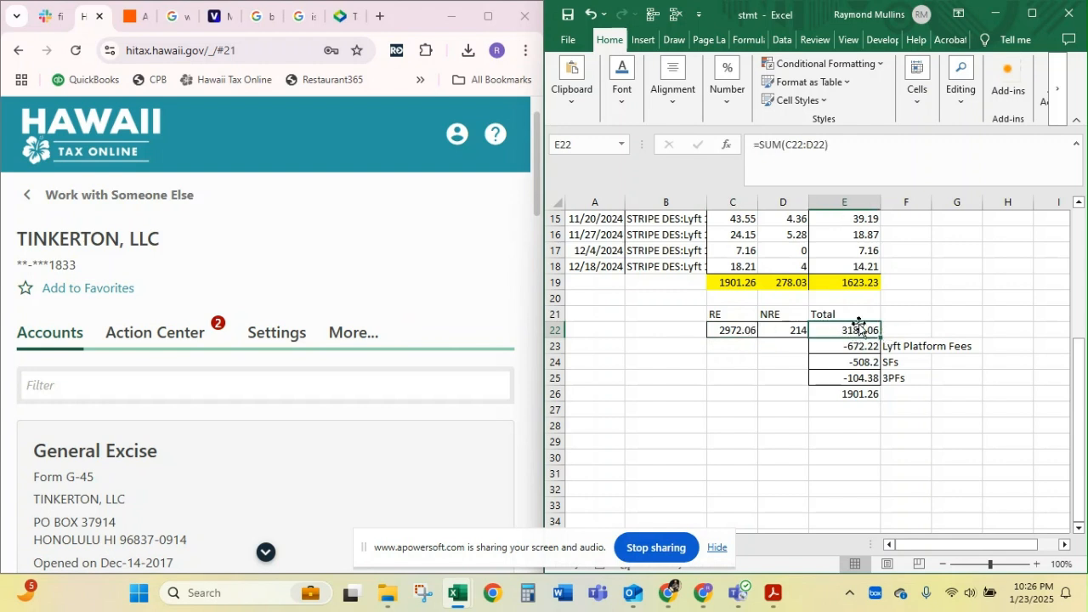
left_click(909, 326)
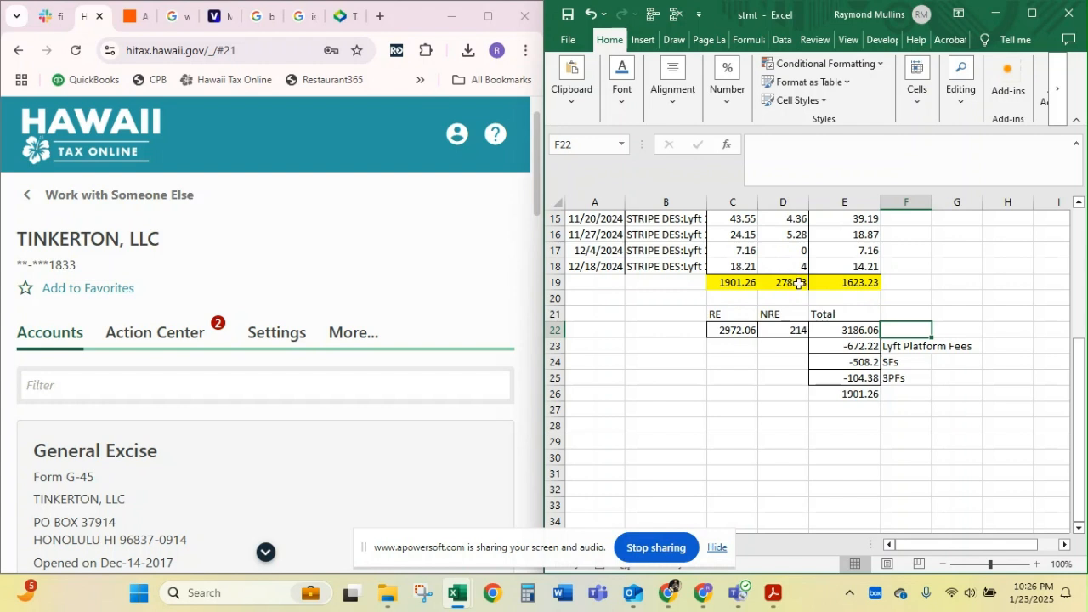
type("=")
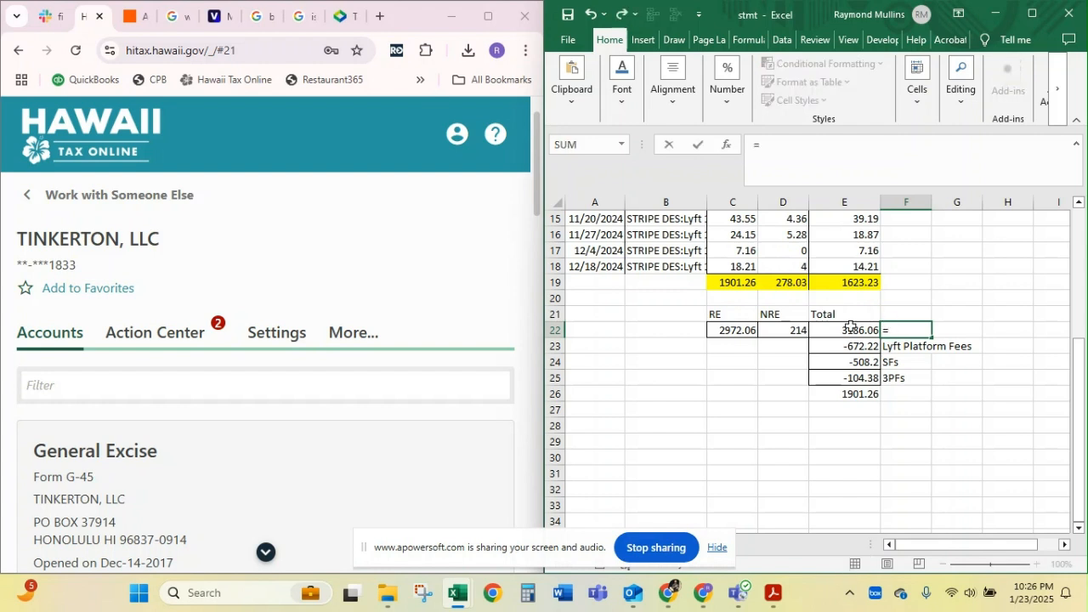
left_click(848, 328)
type("-")
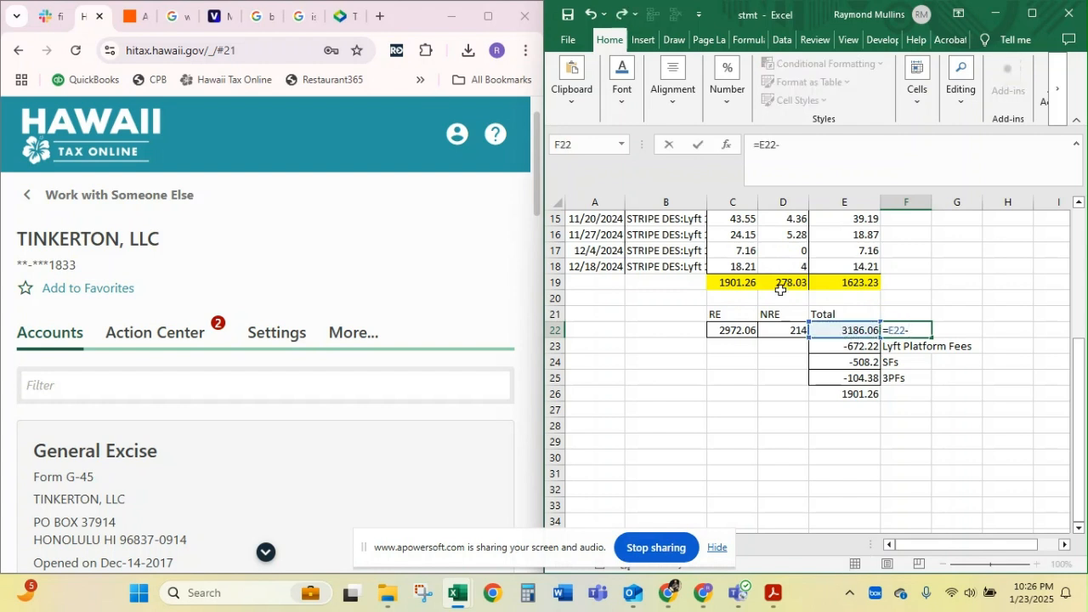
left_click(774, 282)
key("Return")
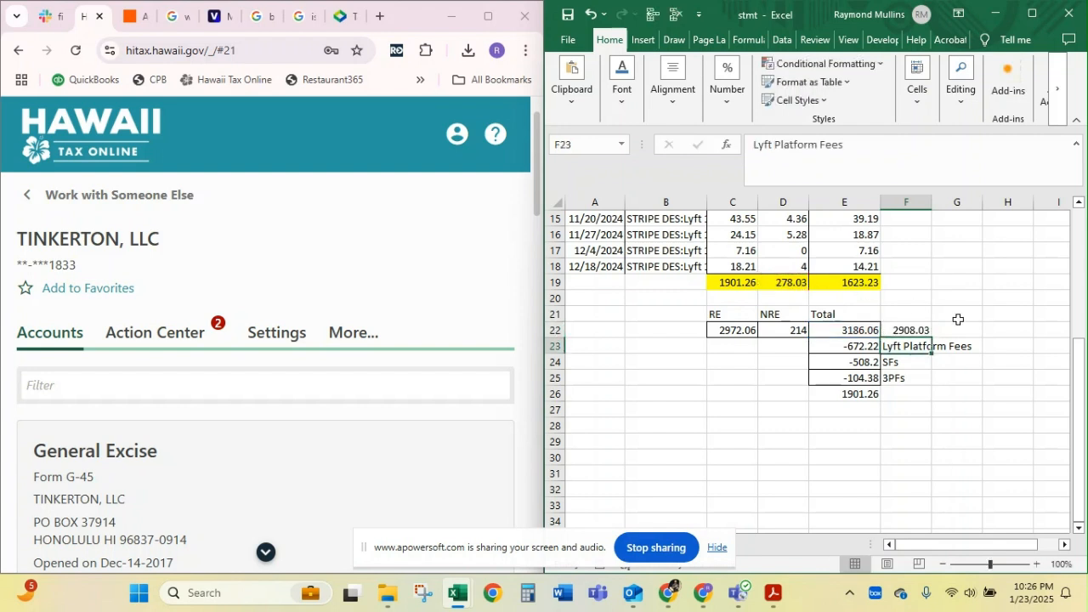
left_click(913, 330)
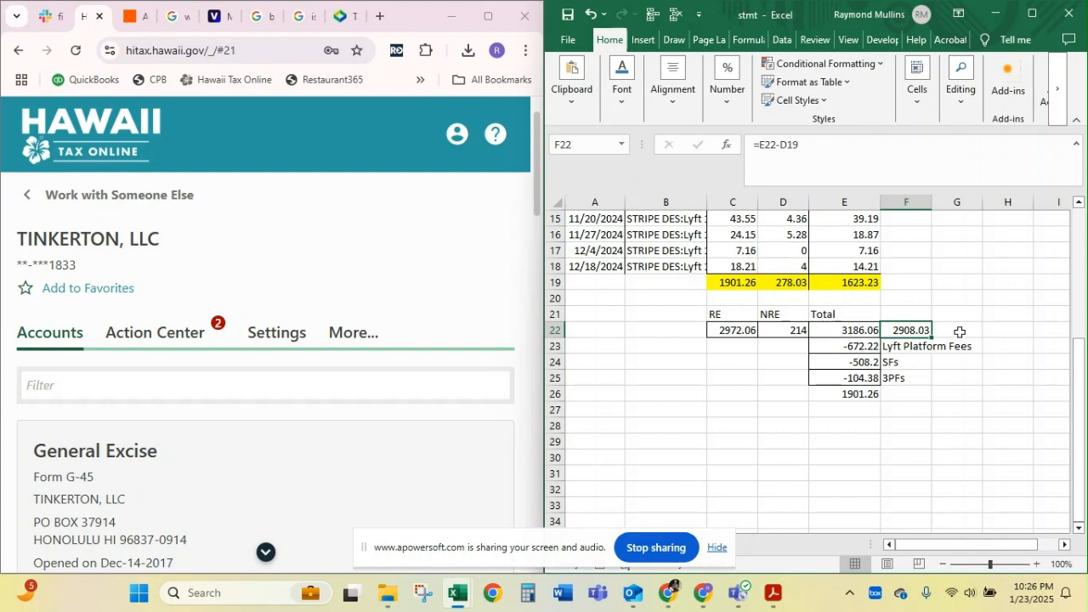
Calculate the gap between gross earnings less tips and the non-tip income received in G22 with =F22-E19
left_click(958, 329)
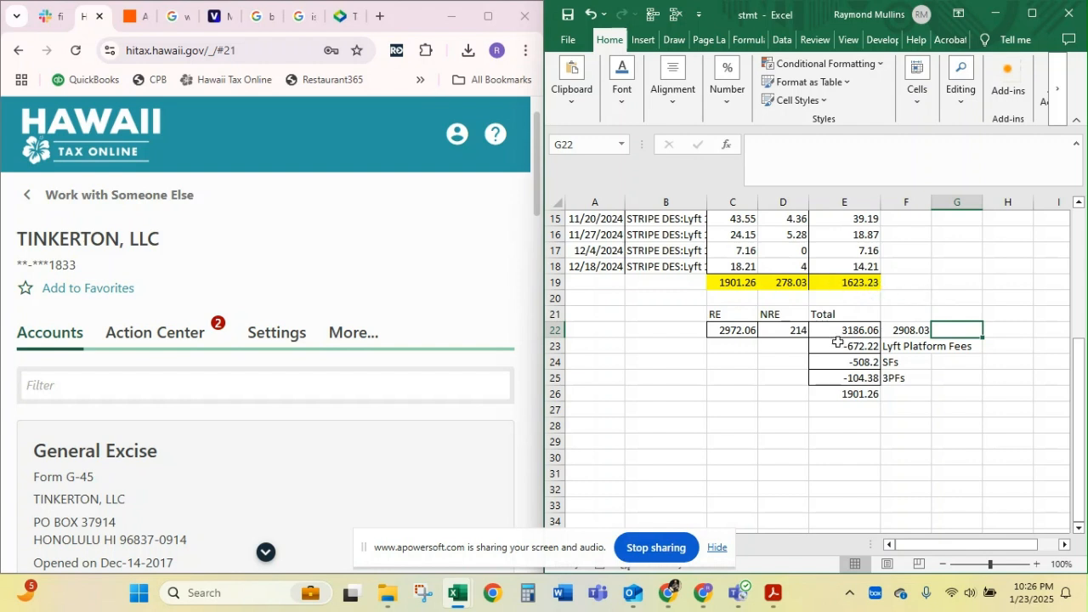
type("=")
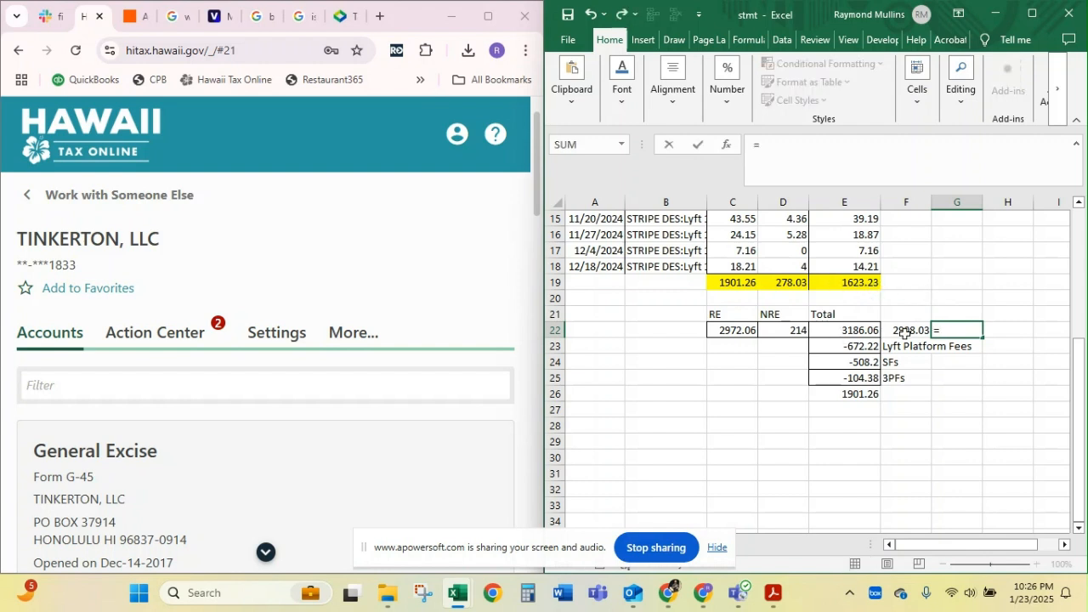
left_click(903, 331)
type("-")
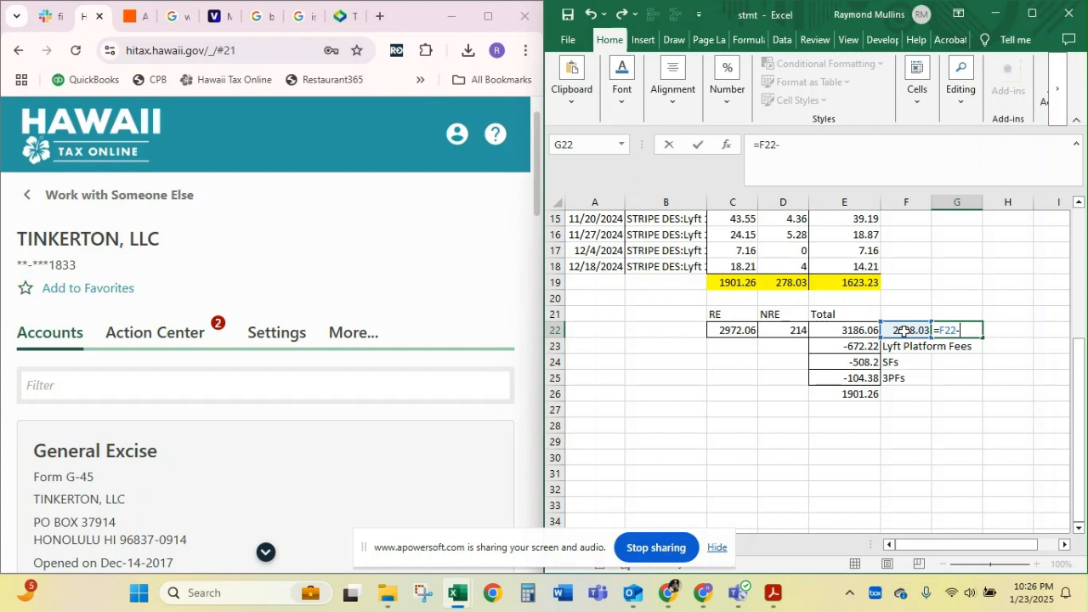
left_click(850, 283)
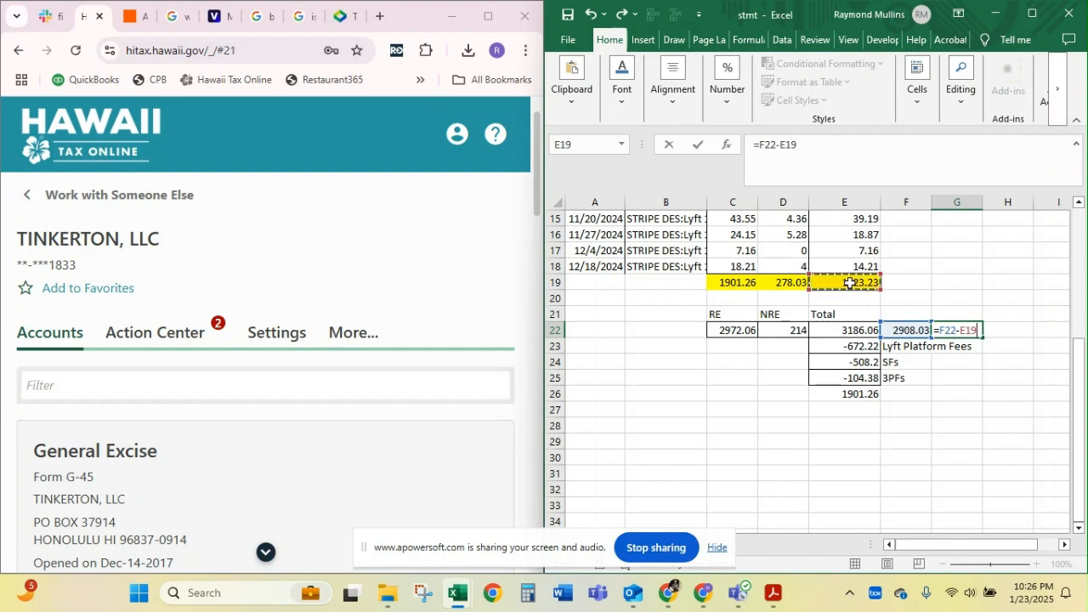
key("Return")
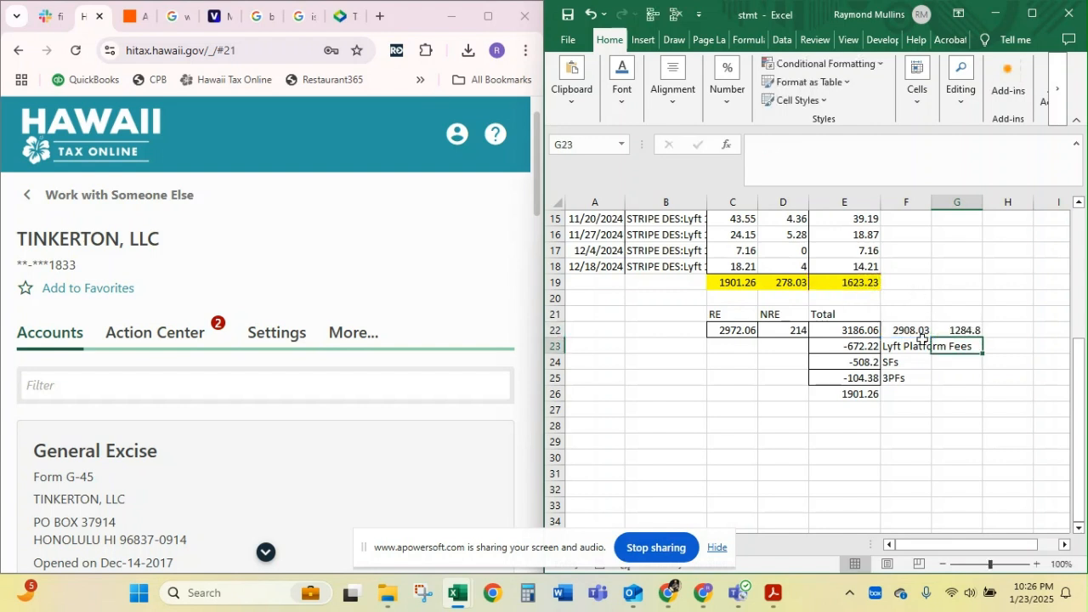
left_click(965, 330)
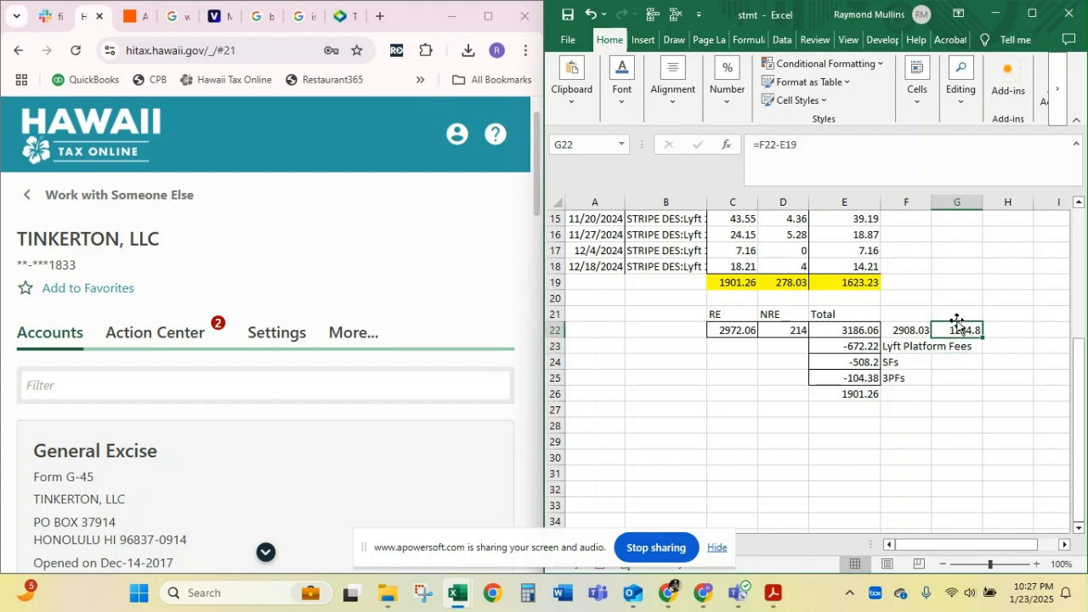
left_click(956, 312)
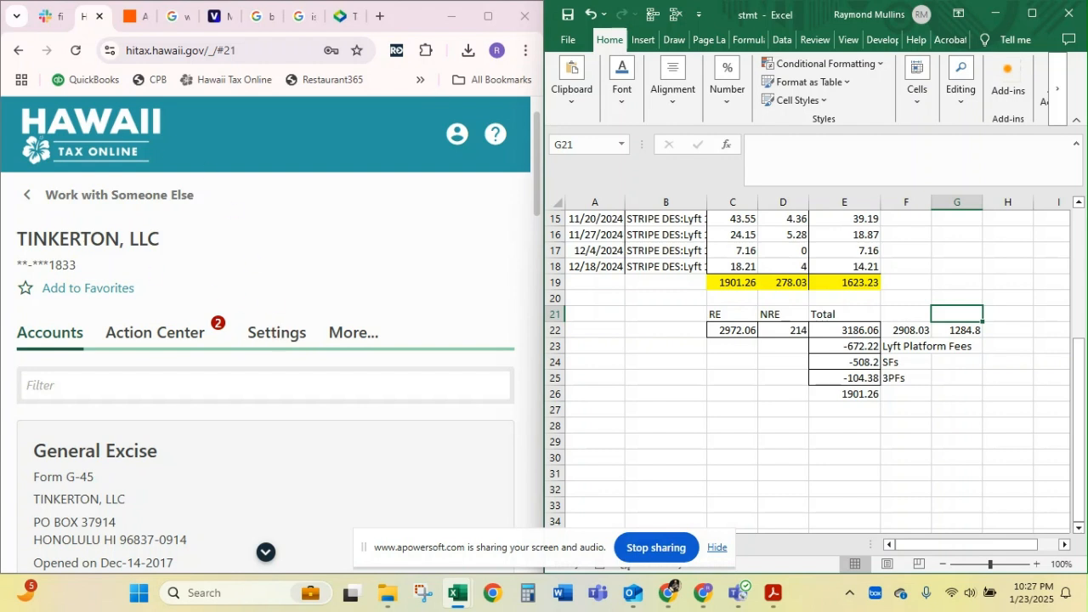
Switch to tir18-01.pdf in Acrobat and read the release's sections on the GET liability of drivers and on tip income
key("alt+Tab")
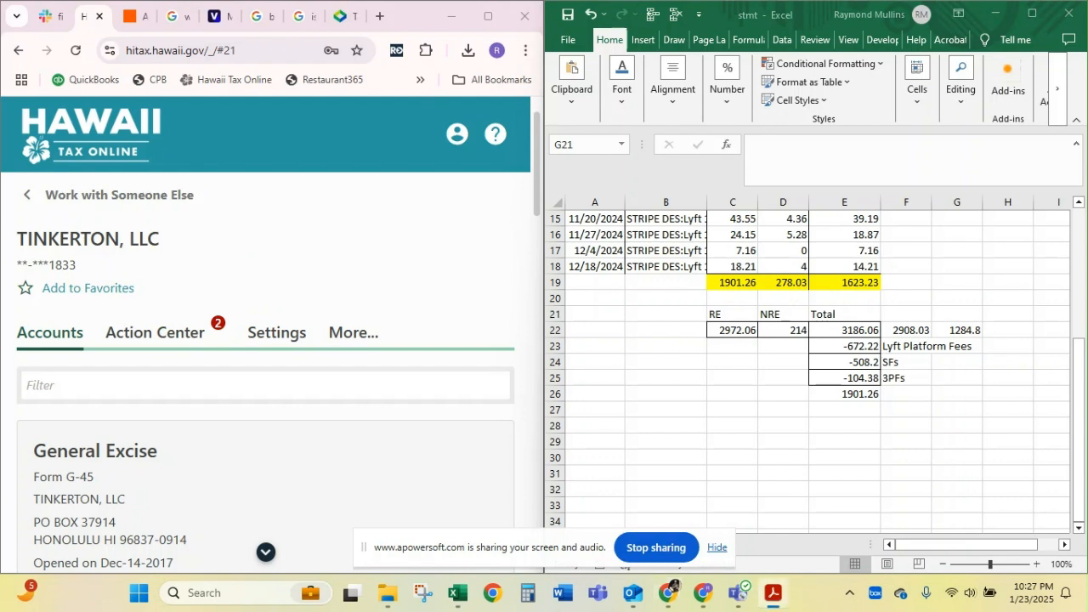
left_click(773, 592)
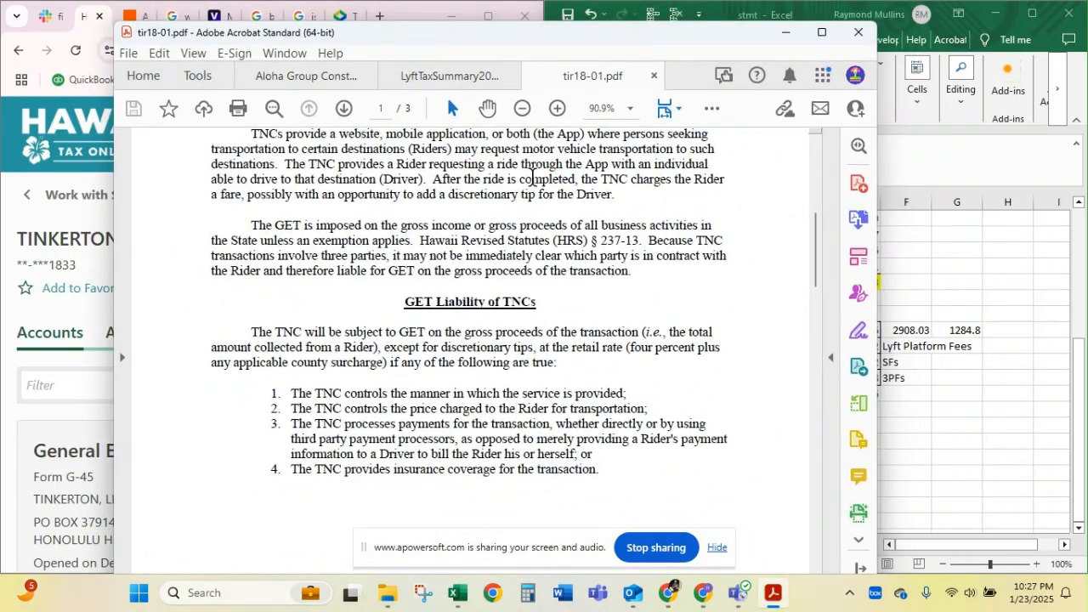
scroll(490, 413, "up", 5)
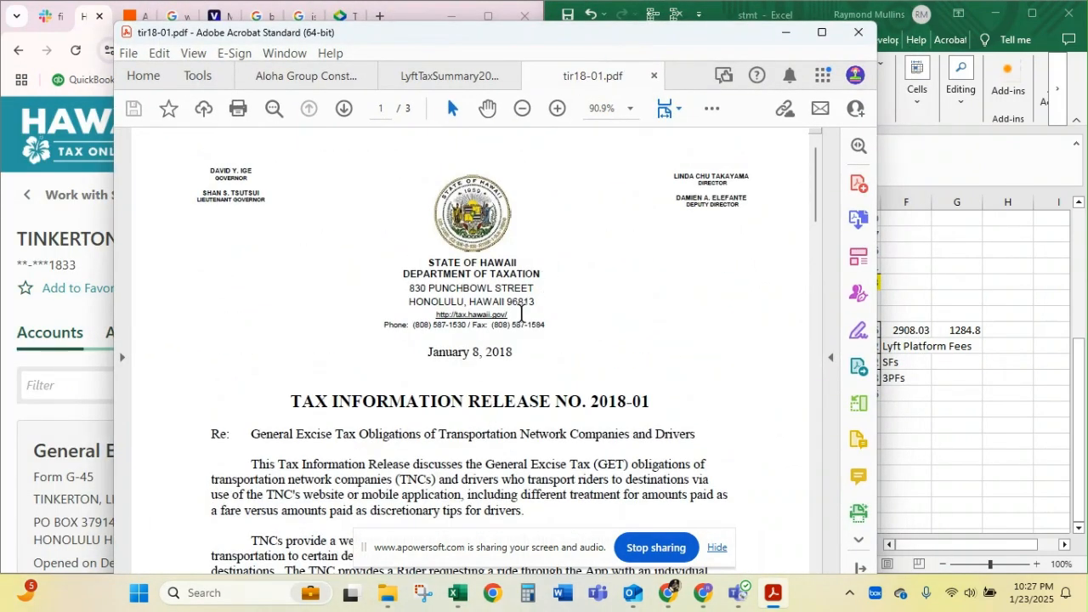
scroll(502, 340, "down", 1)
scroll(503, 340, "down", 12)
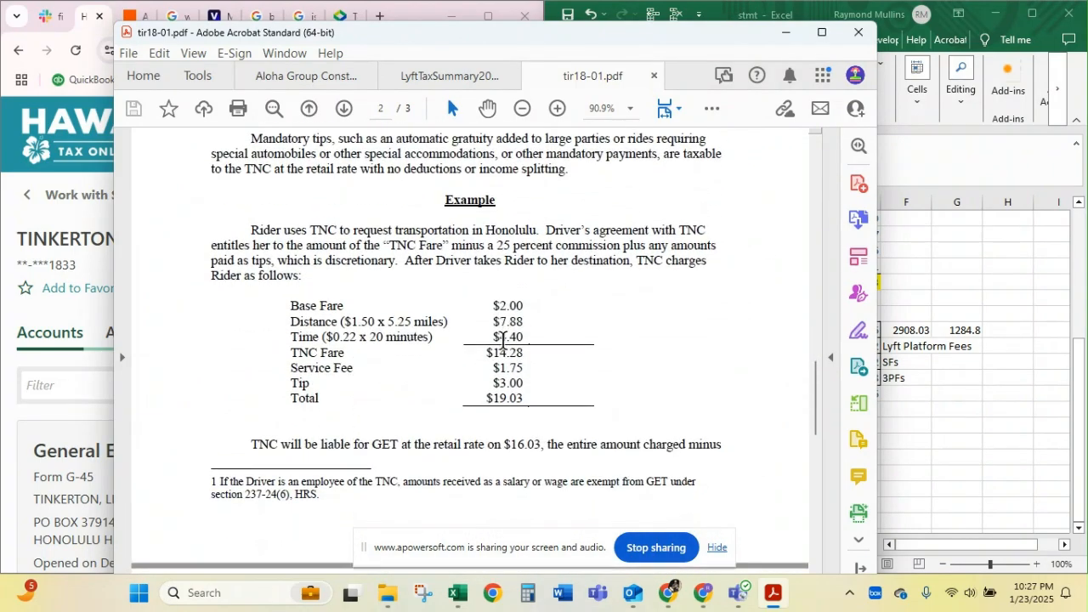
scroll(502, 340, "up", 5)
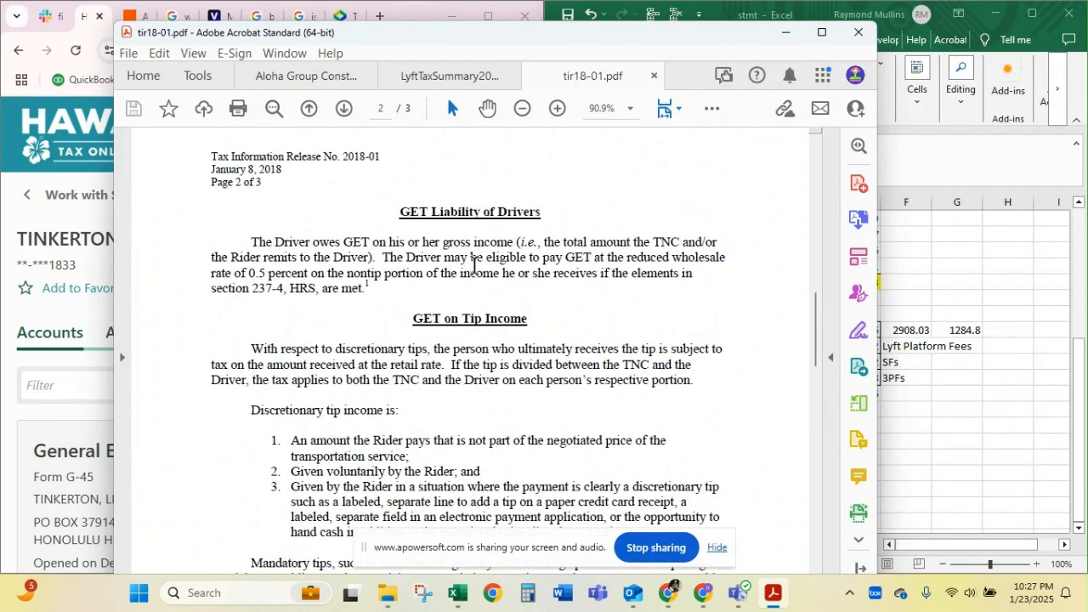
Study the release's Honolulu fare example and the driver's GET base on page 3, and return to the Excel worksheet
scroll(464, 385, "down", 5)
scroll(464, 385, "down", 1)
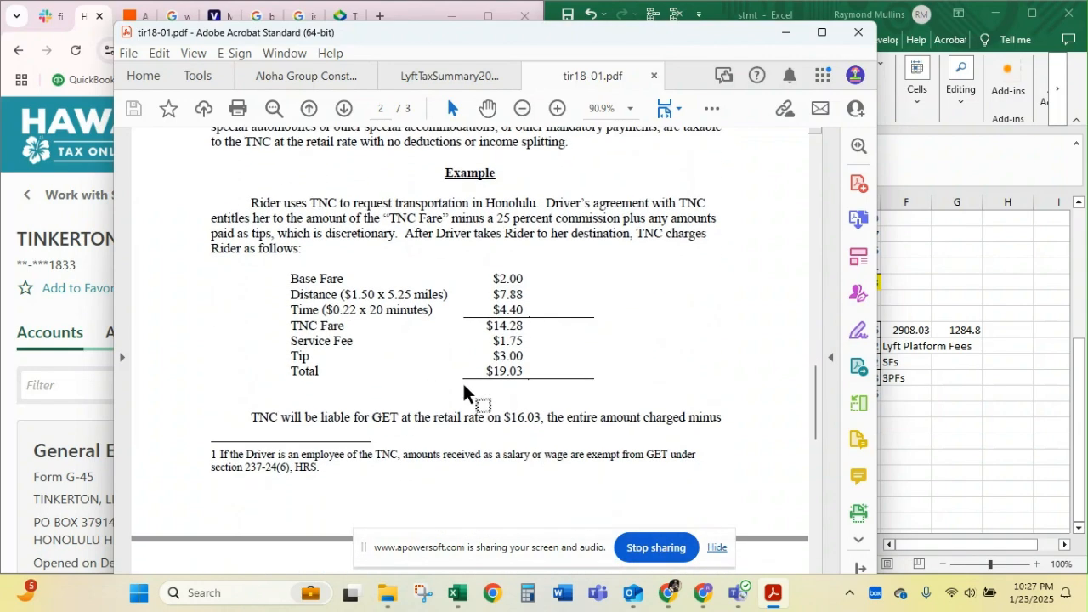
scroll(464, 391, "down", 3)
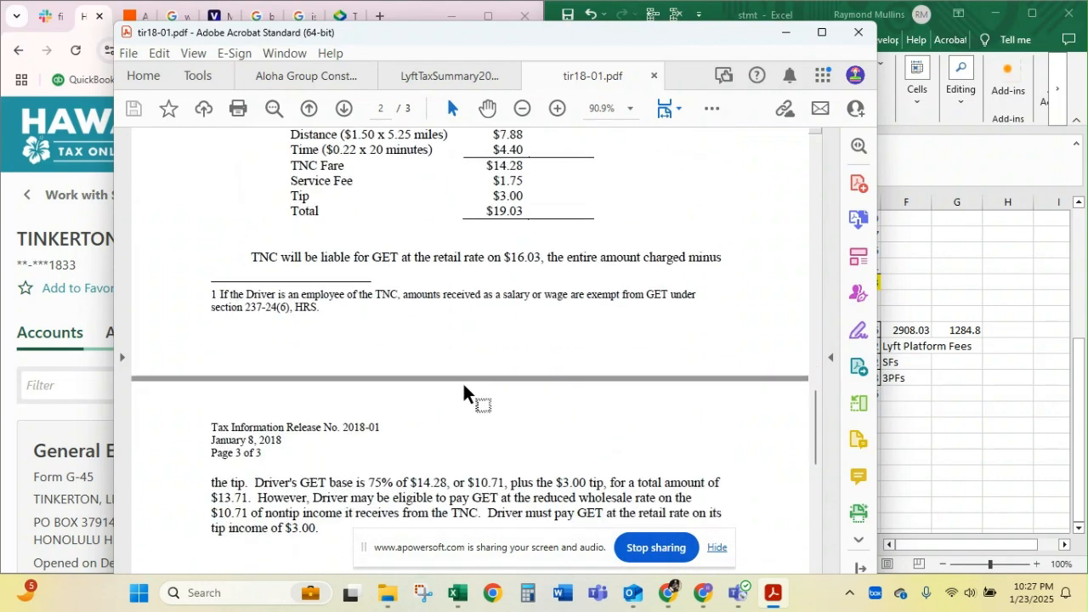
scroll(463, 391, "up", 2)
scroll(463, 385, "up", 1)
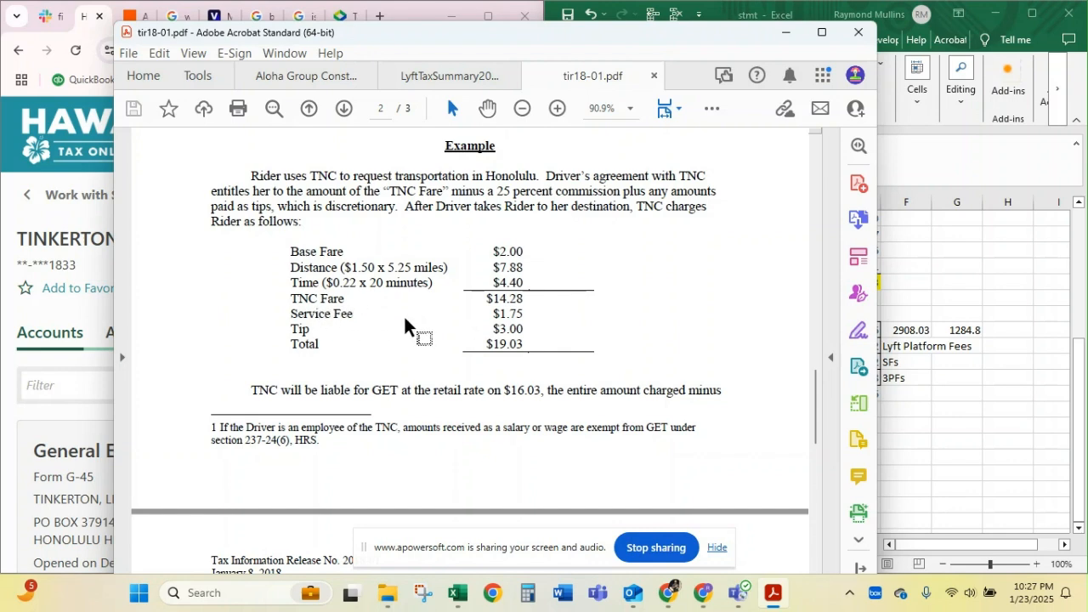
scroll(429, 350, "down", 1)
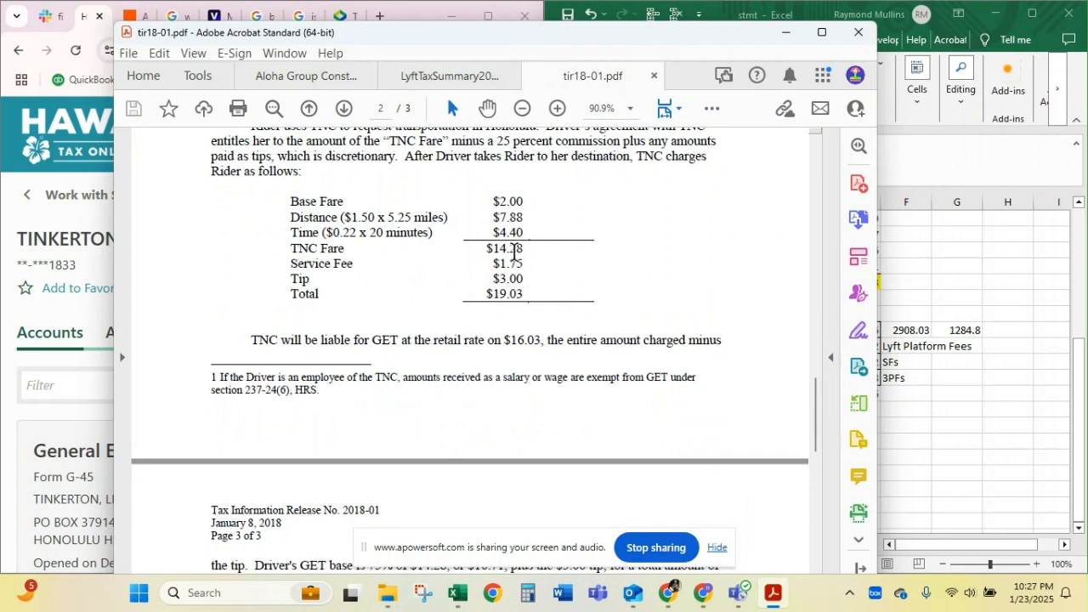
scroll(513, 252, "up", 1)
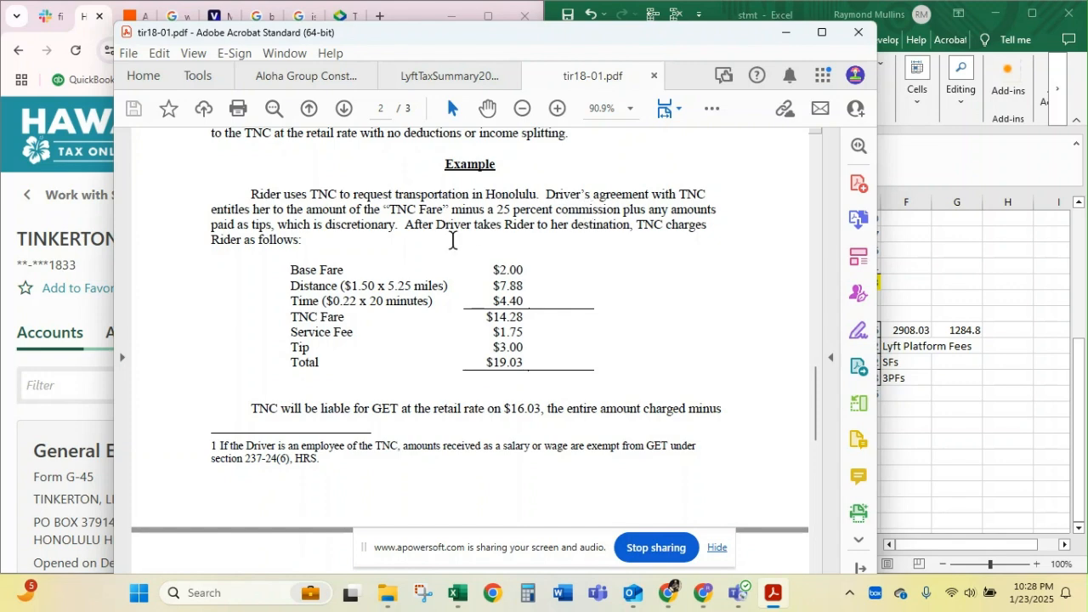
scroll(423, 253, "down", 2)
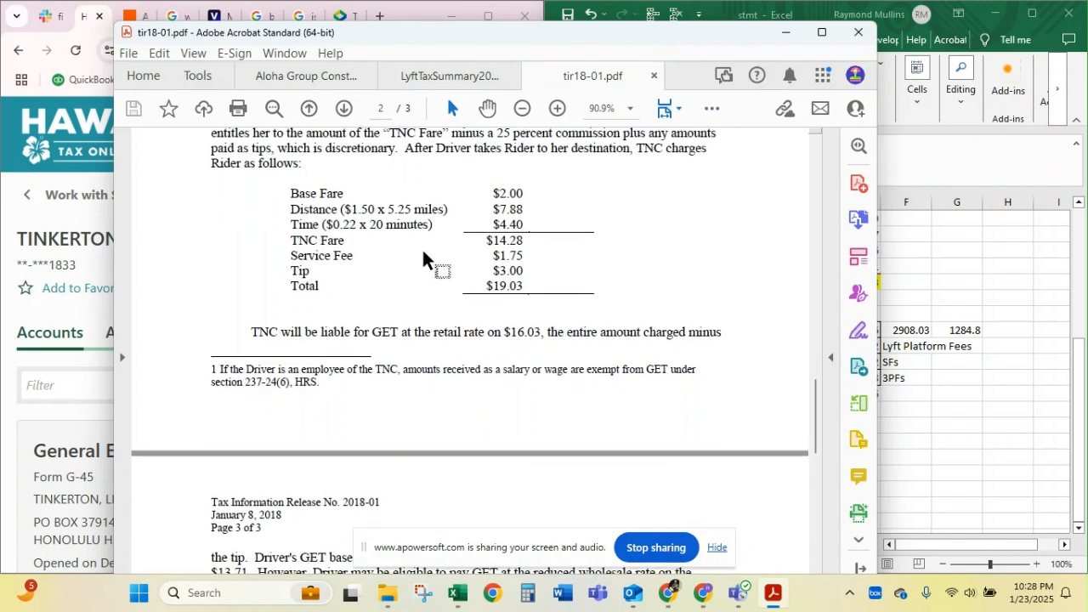
scroll(423, 257, "down", 2)
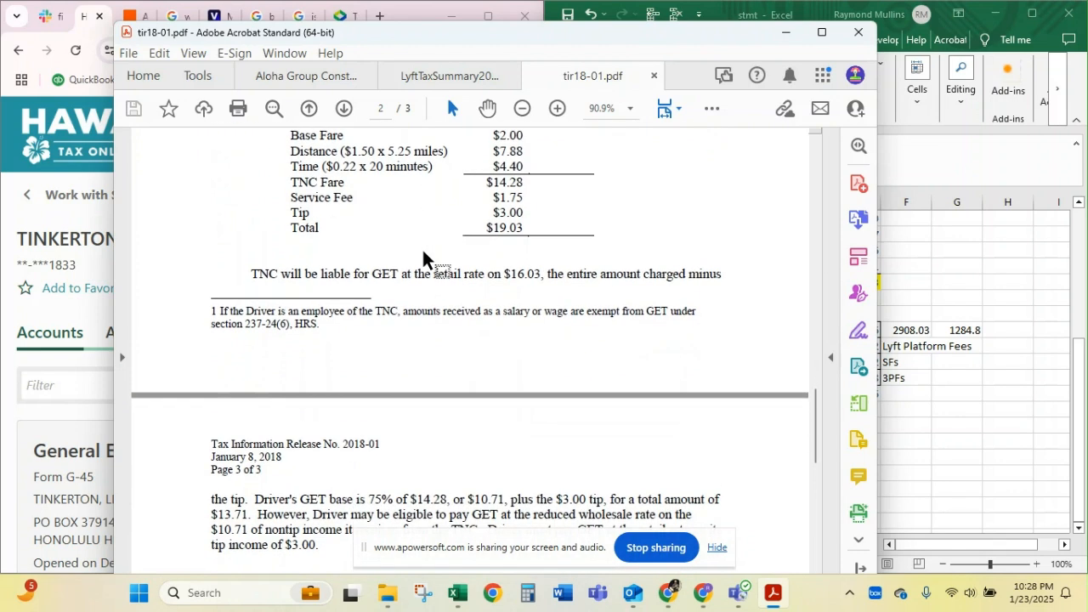
scroll(423, 256, "down", 2)
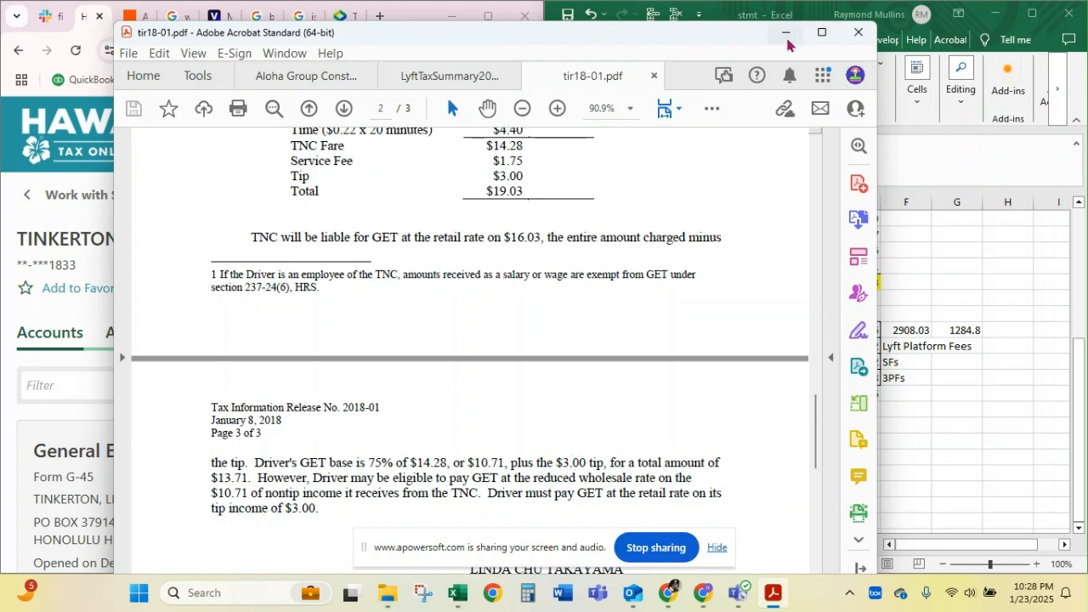
scroll(636, 187, "up", 5)
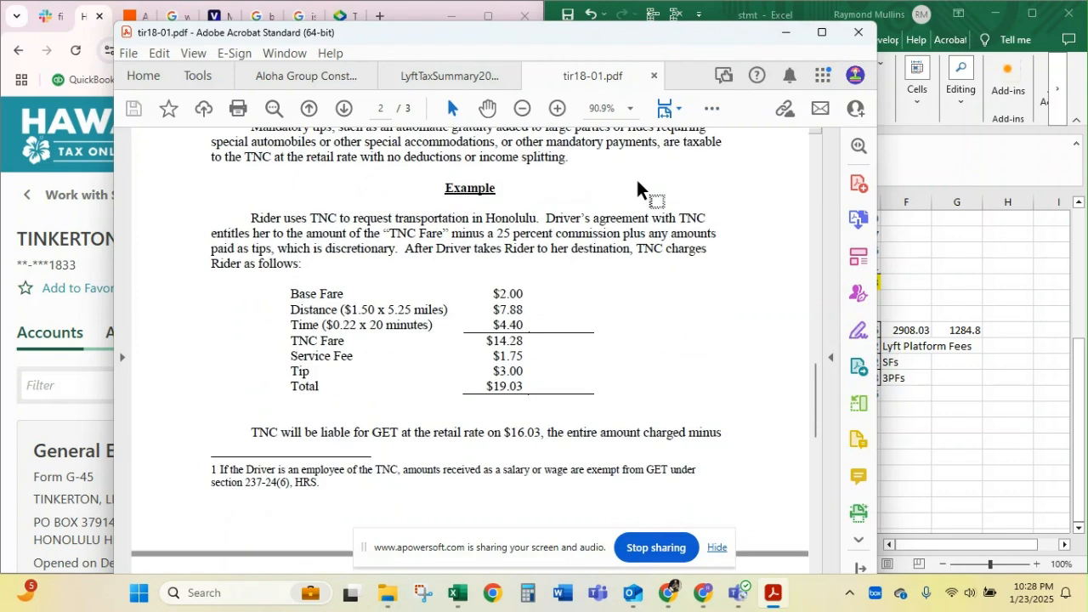
left_click(785, 32)
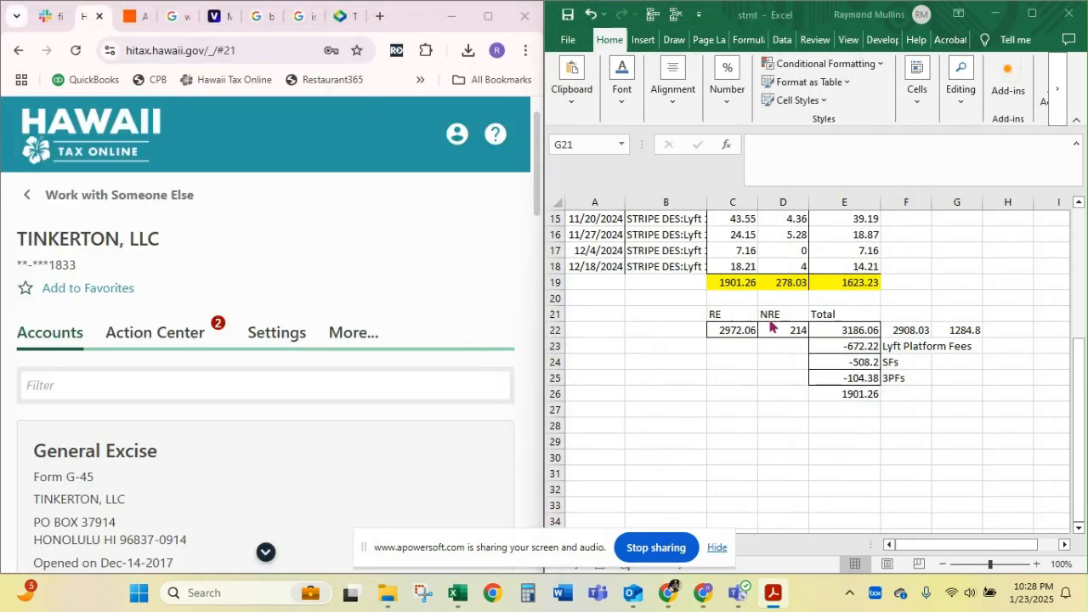
Review the worksheet's Lyft deposits, tips and ride earnings against the gross earnings, fee deductions and the gap in row 22
left_click(753, 486)
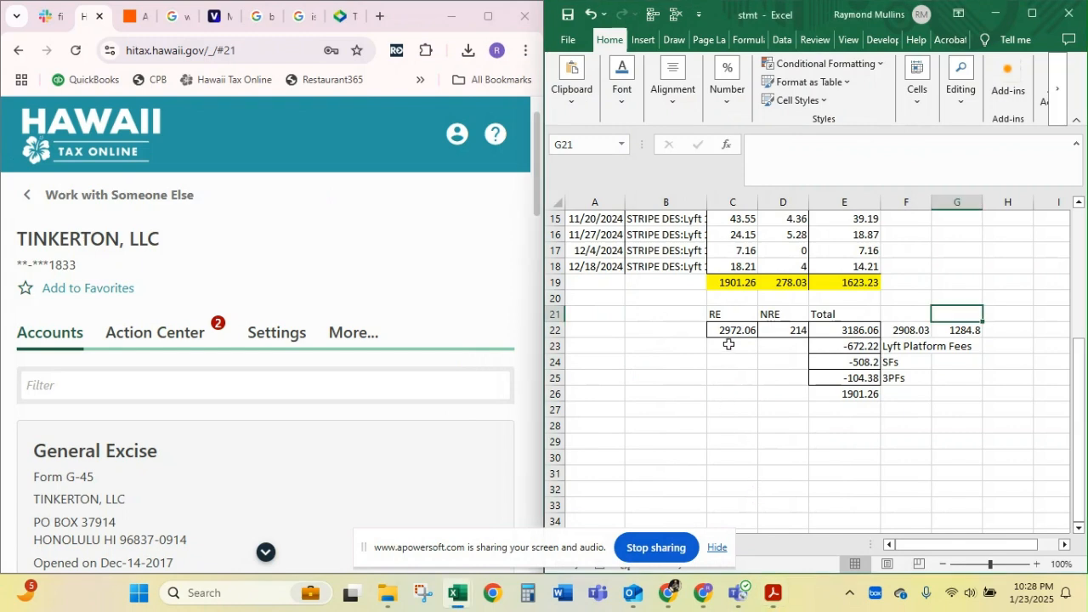
scroll(729, 344, "up", 1)
scroll(728, 343, "down", 2)
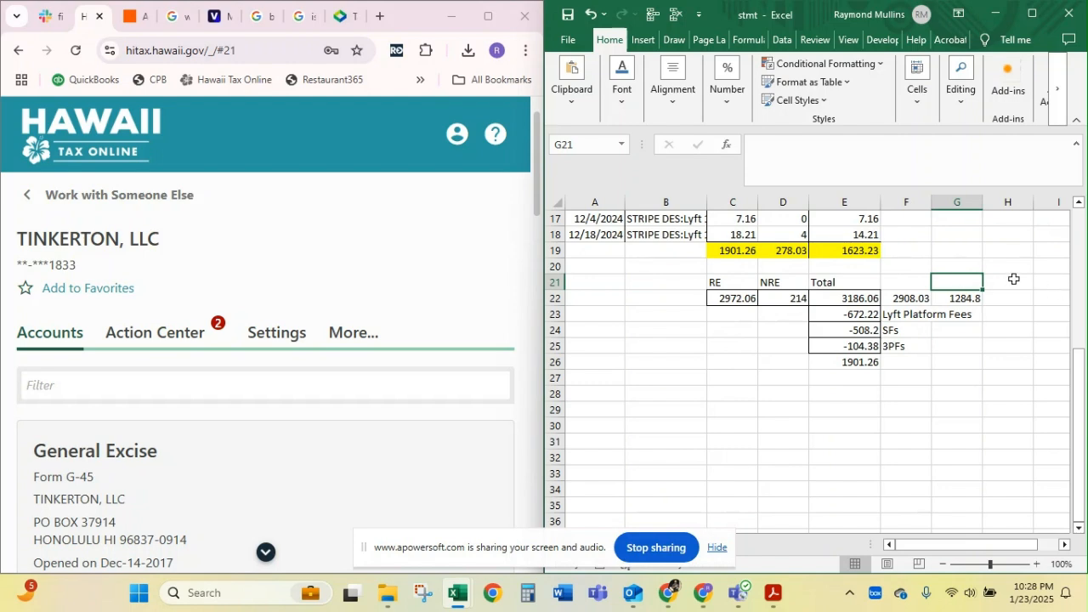
scroll(714, 337, "up", 3)
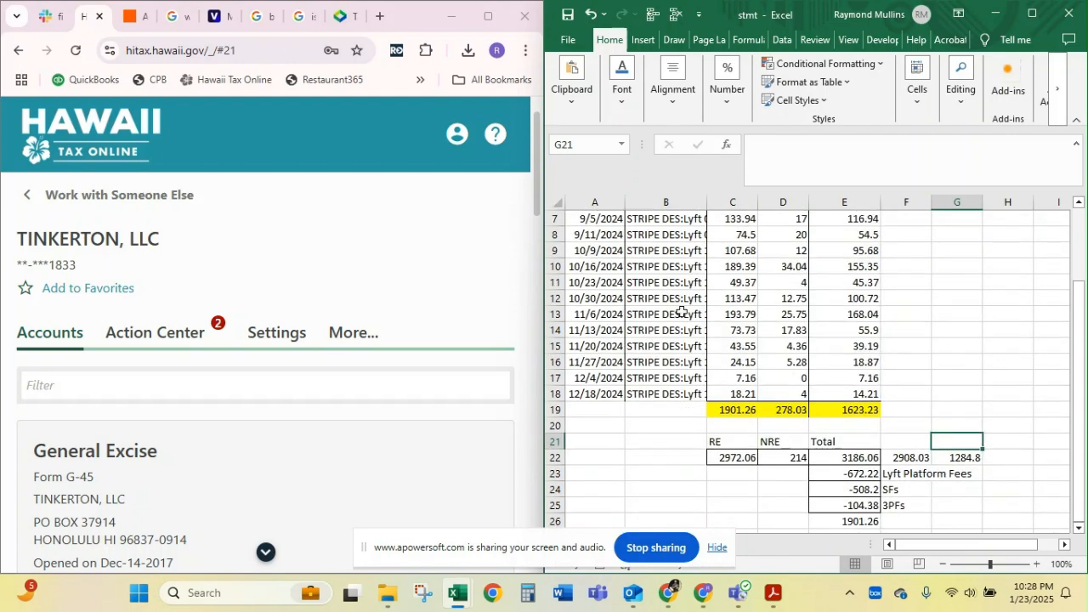
left_click(662, 282)
scroll(661, 280, "up", 2)
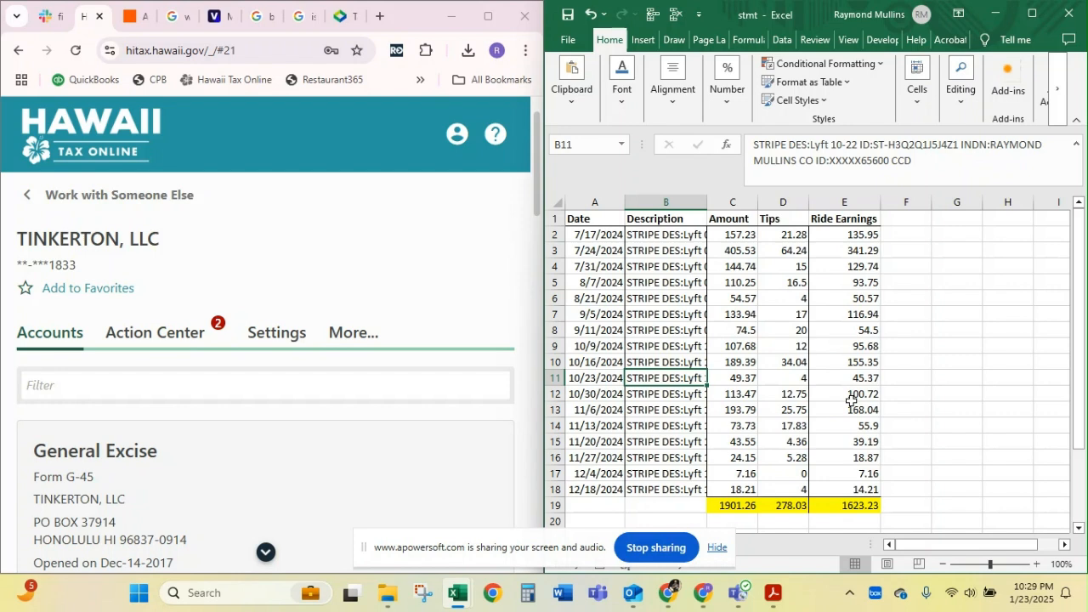
scroll(854, 285, "down", 5)
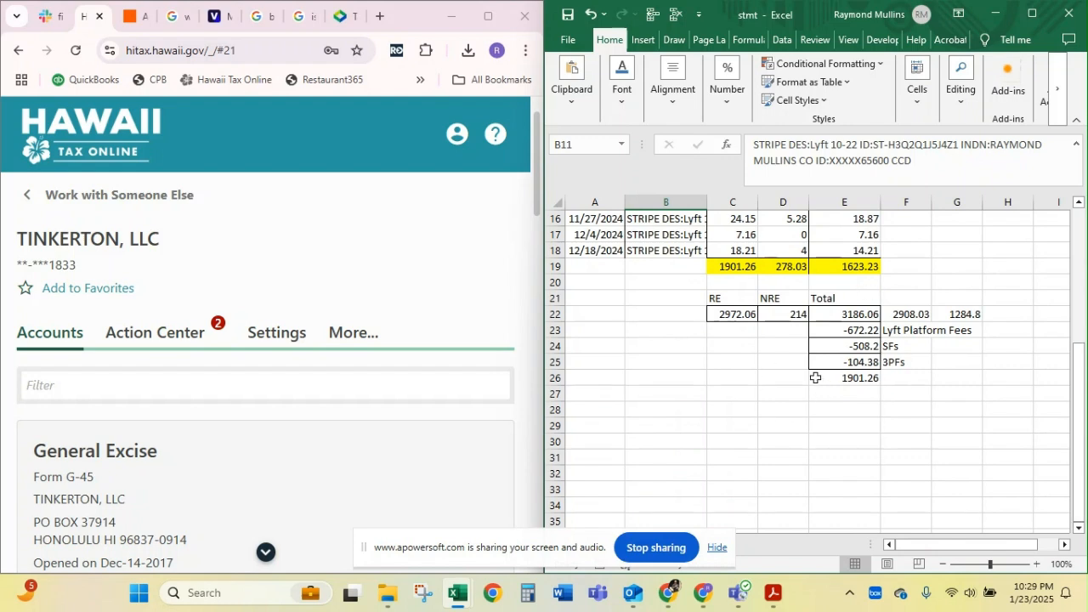
scroll(769, 256, "up", 3)
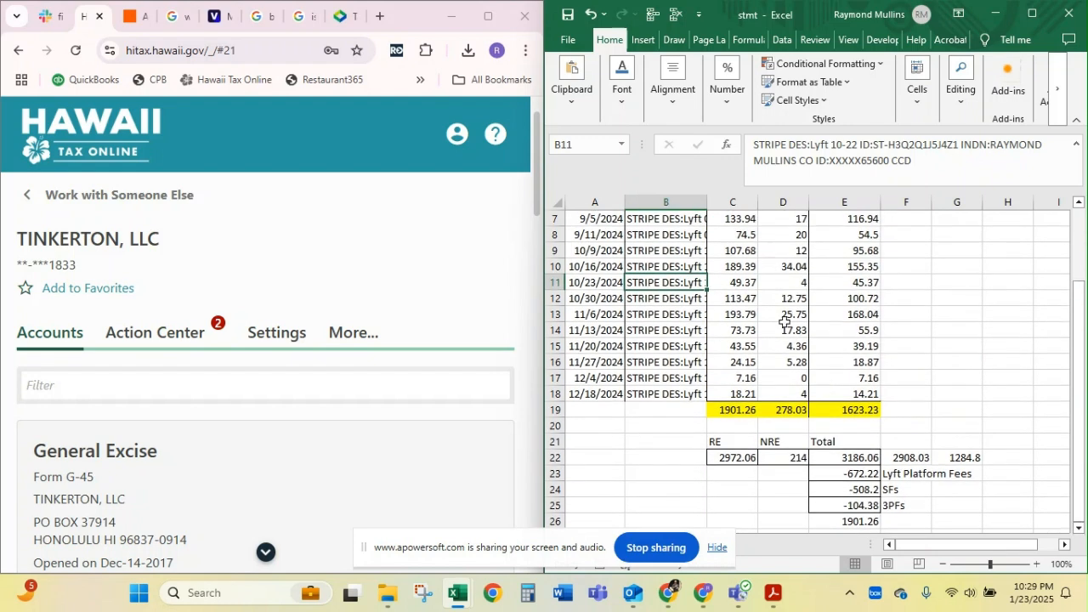
scroll(784, 323, "up", 2)
left_click_drag(736, 266, 821, 275)
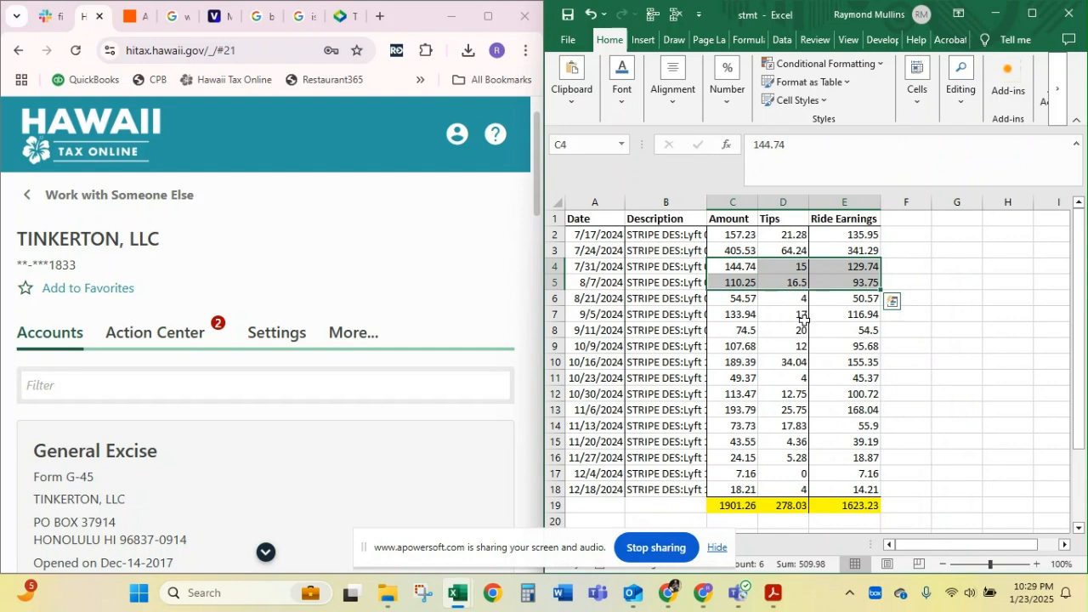
scroll(746, 496, "down", 4)
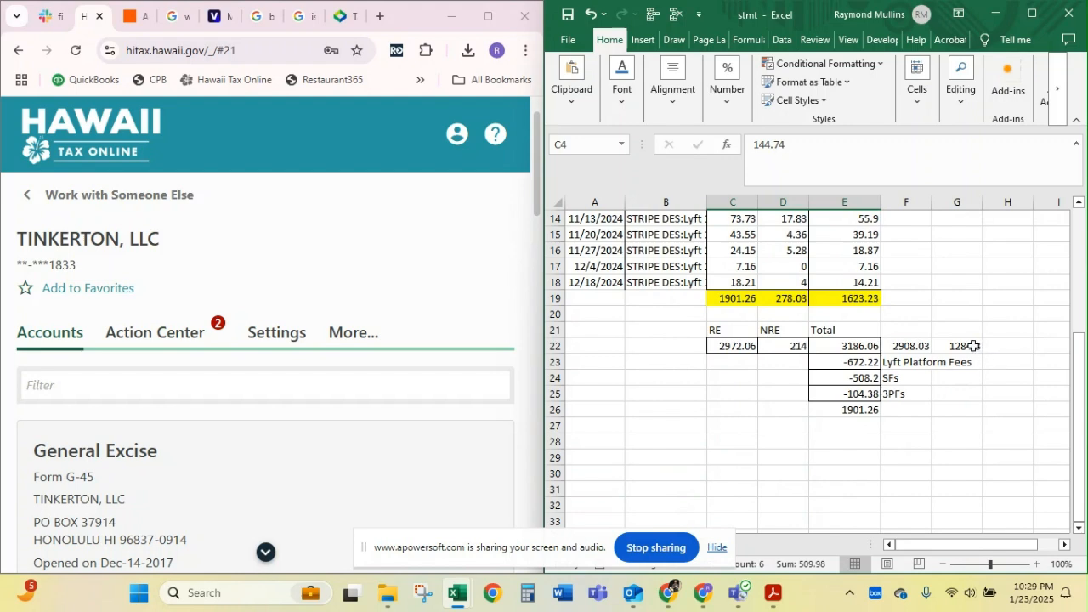
In Hawaii Tax Online, start filing the annual G-49 return for Dec-31-2024 and continue past the introduction
scroll(420, 393, "down", 2)
scroll(419, 393, "down", 8)
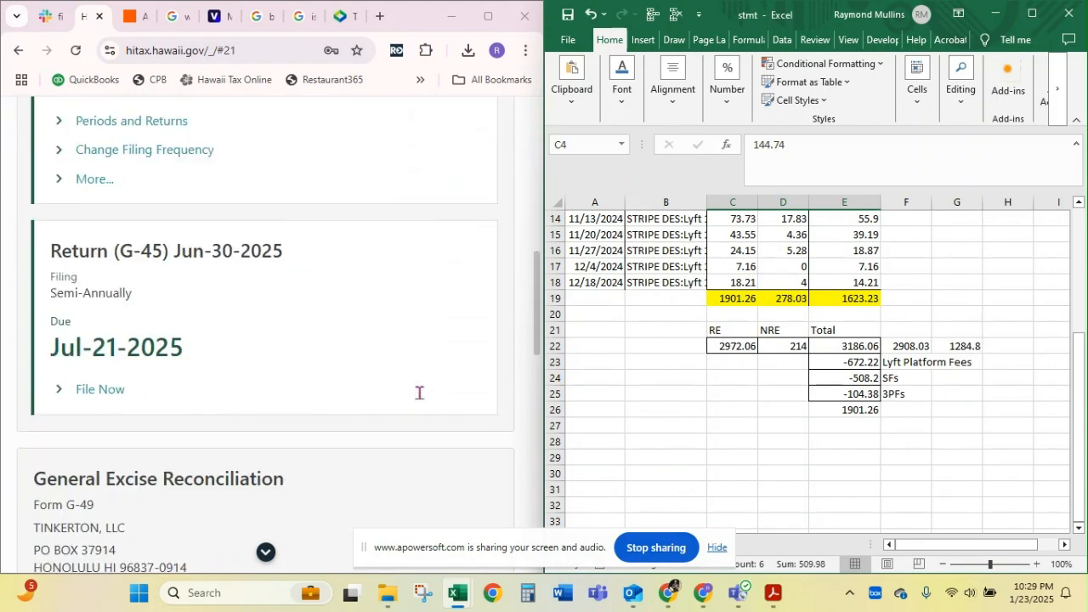
scroll(420, 393, "down", 4)
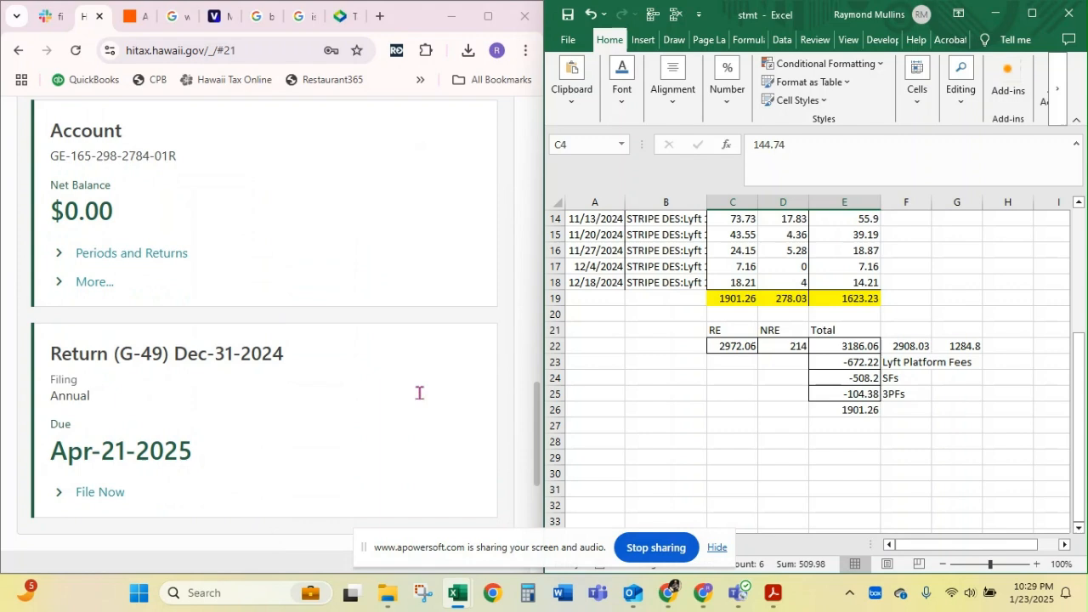
left_click(75, 492)
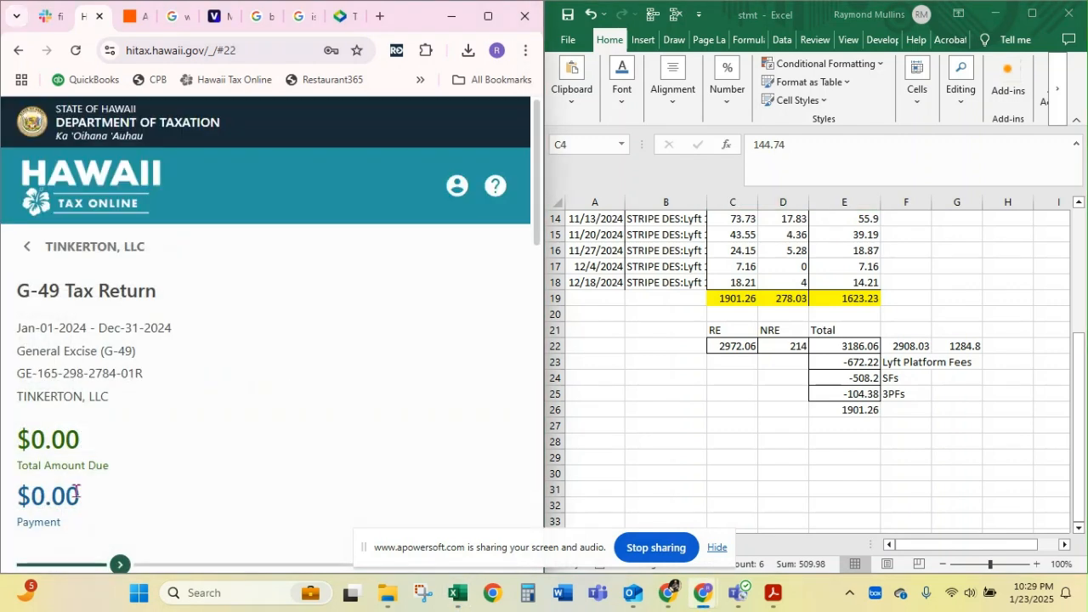
scroll(75, 492, "down", 10)
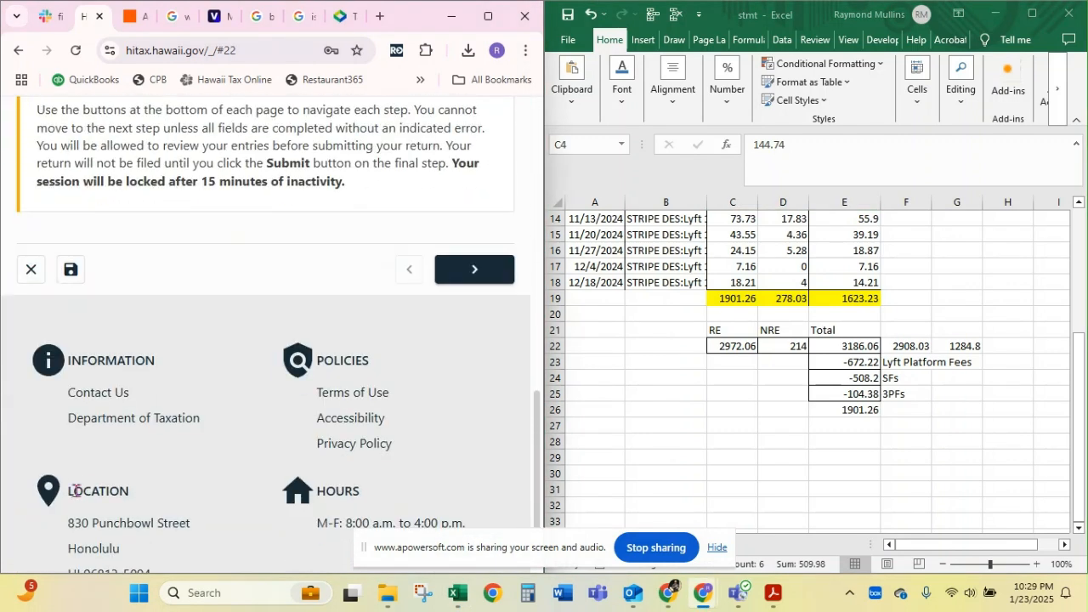
left_click(474, 270)
Choose the Oahu District, answer Yes to payments made and No to refunds issued for the tax year, and continue
scroll(315, 415, "down", 5)
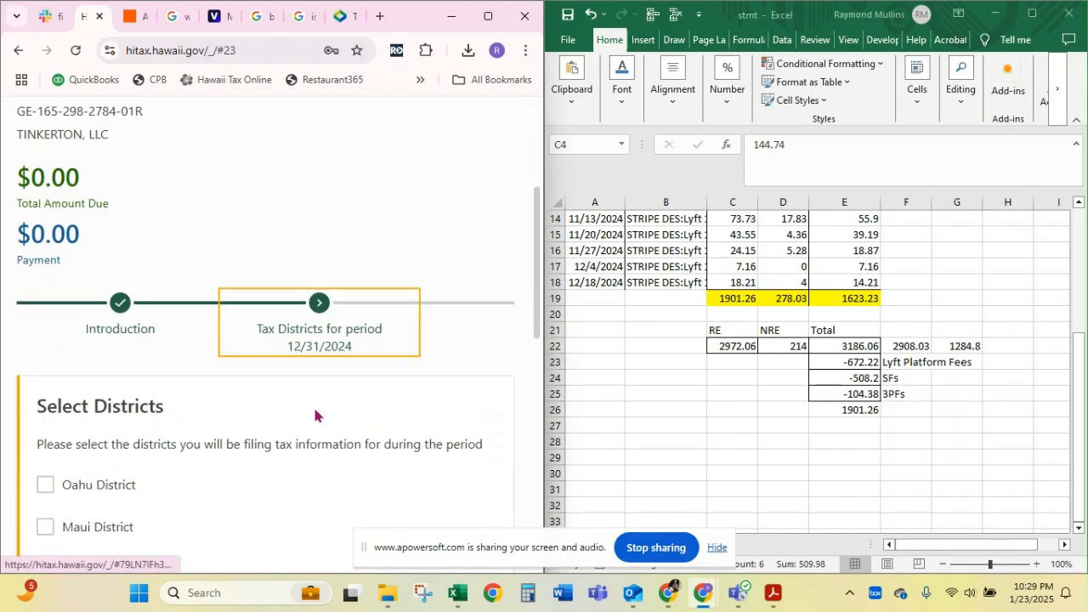
left_click(45, 272)
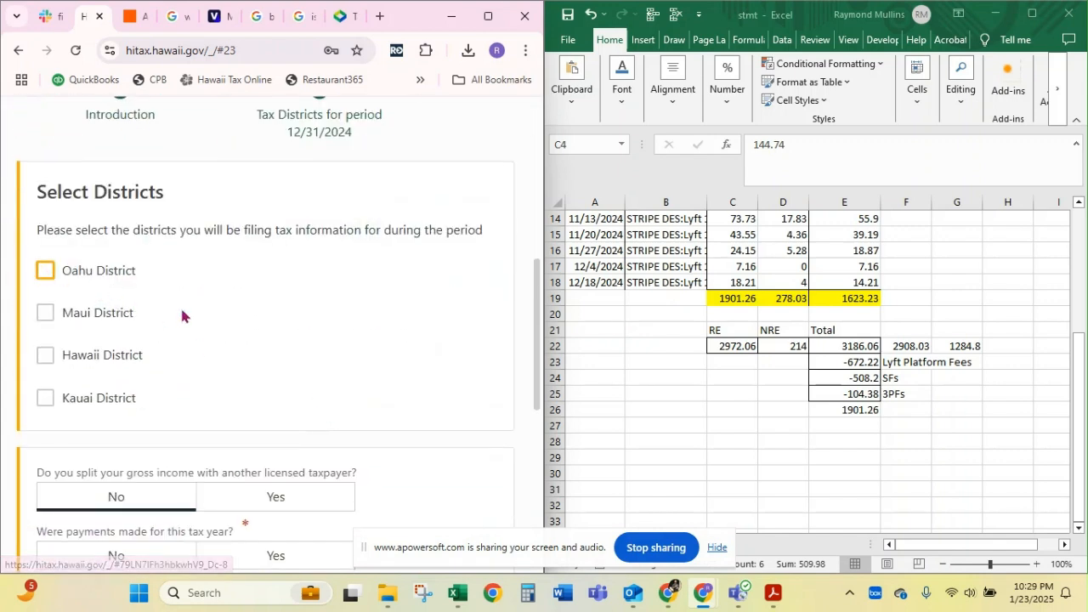
scroll(182, 311, "down", 2)
left_click(182, 316)
scroll(182, 317, "down", 1)
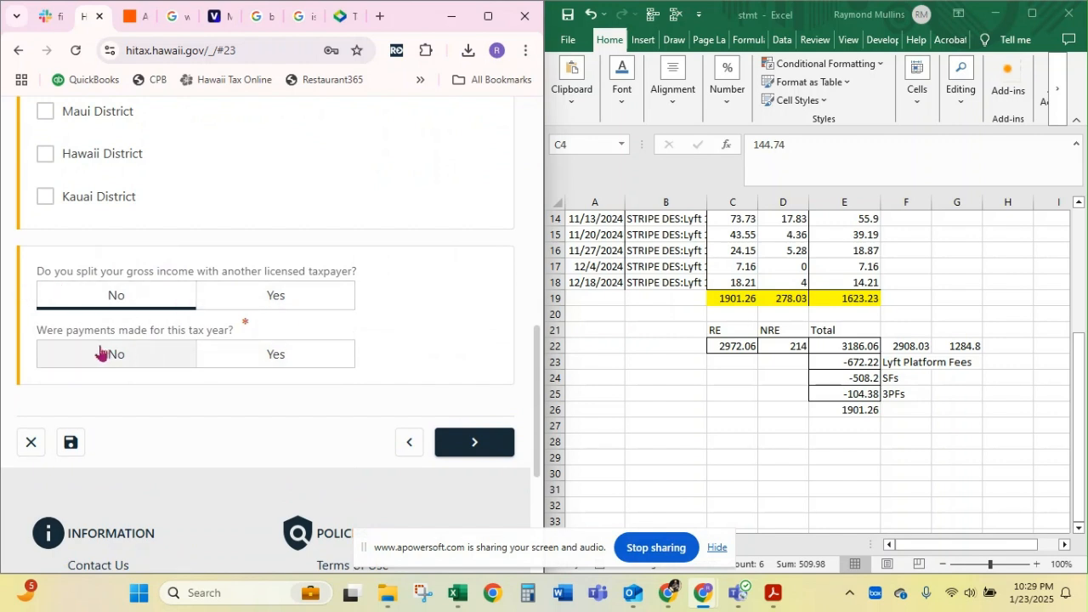
left_click(270, 361)
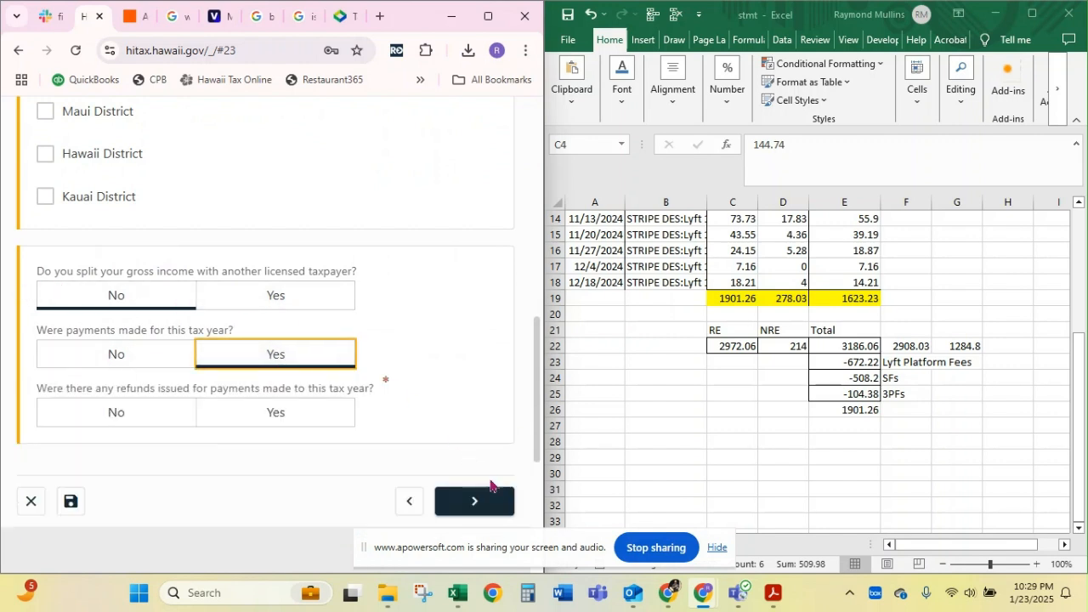
left_click(147, 417)
left_click(484, 505)
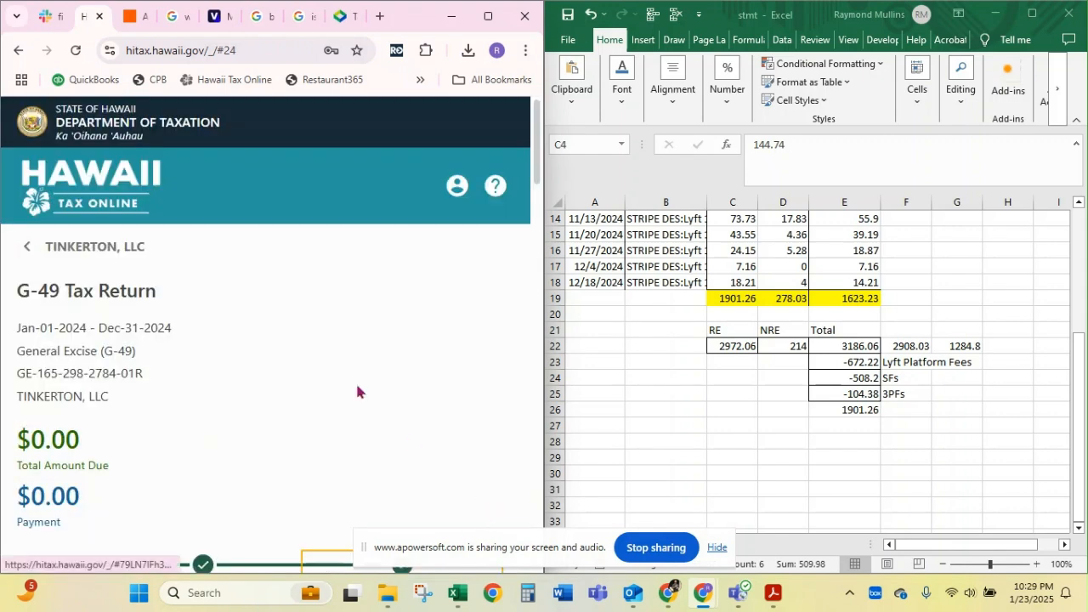
Copy 2908.03 from worksheet cell F22 into the Wholesale Services gross income of Part I for Oahu
scroll(359, 389, "down", 6)
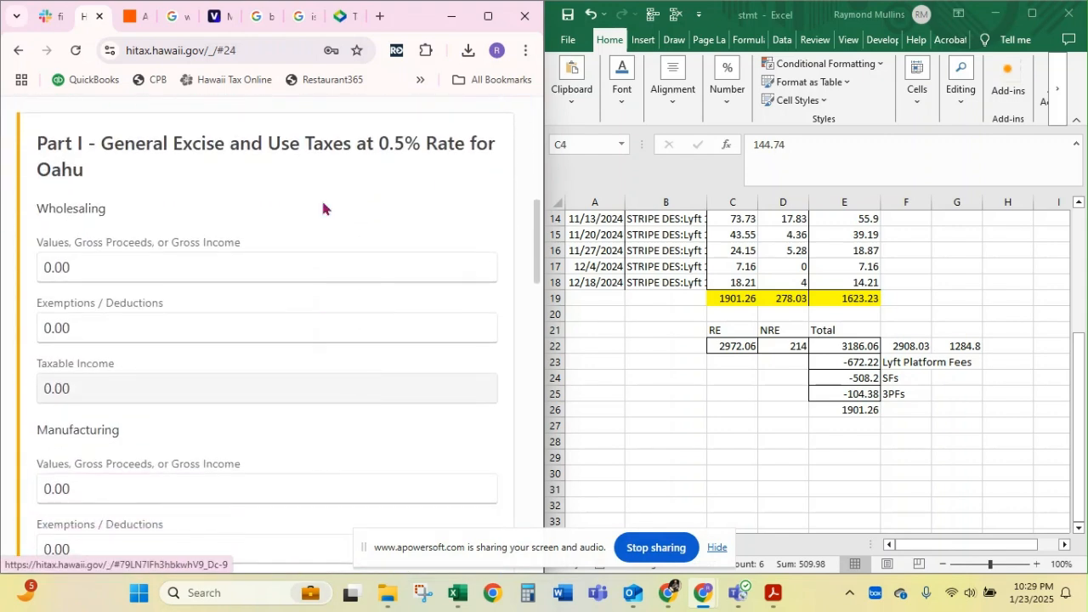
left_click_drag(408, 28, 972, 29)
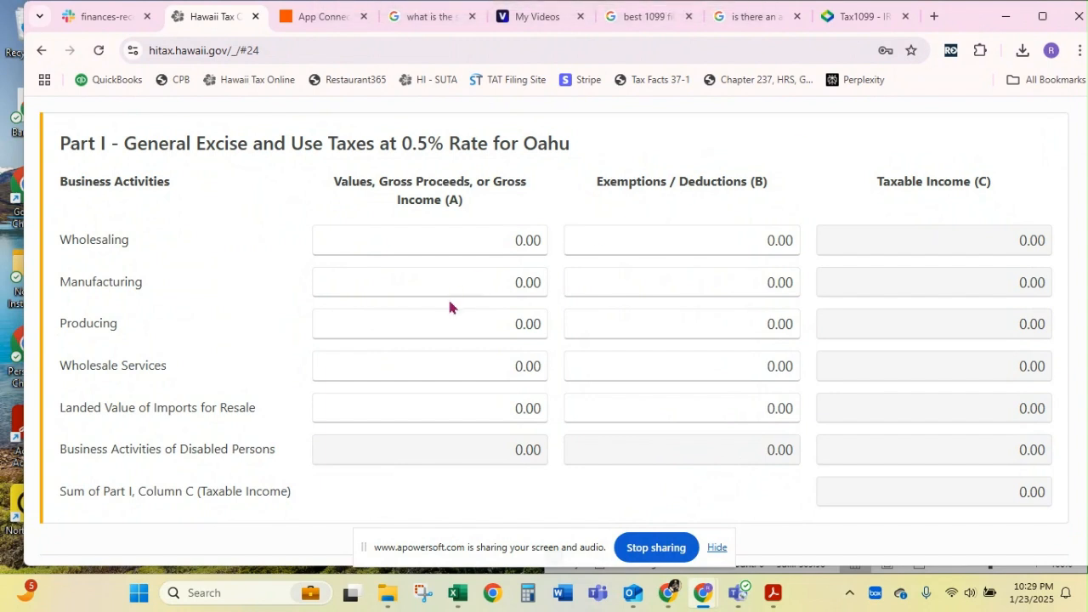
left_click(436, 374)
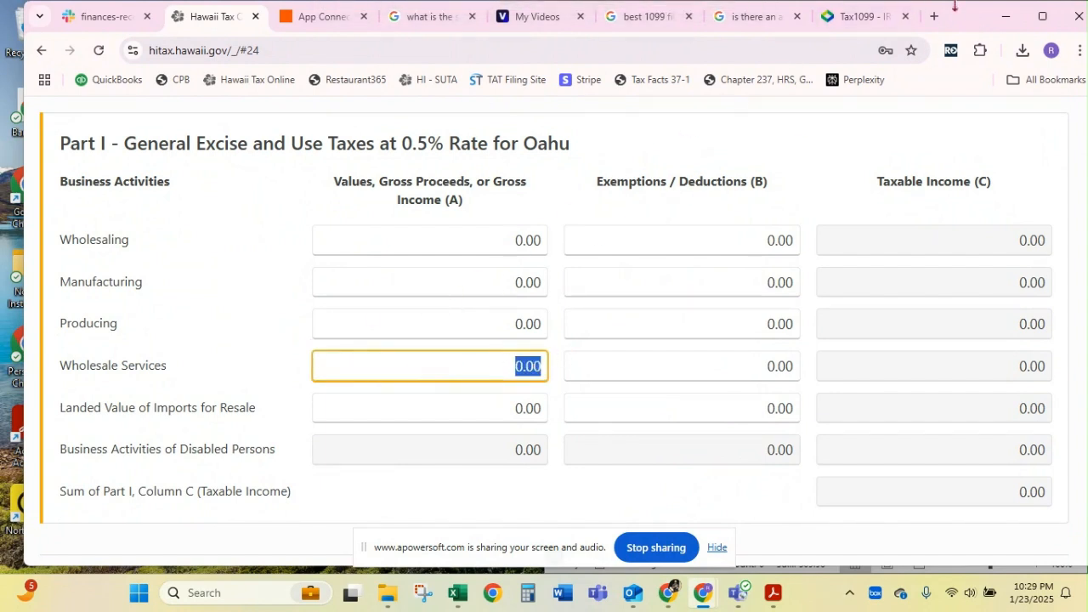
left_click_drag(951, 27, 464, 90)
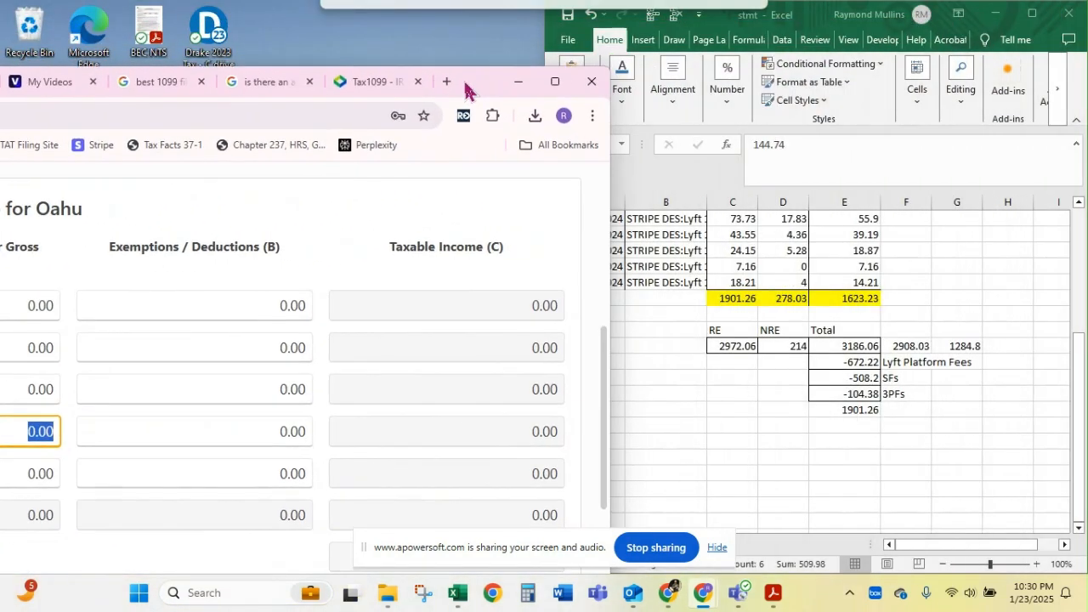
left_click(921, 338)
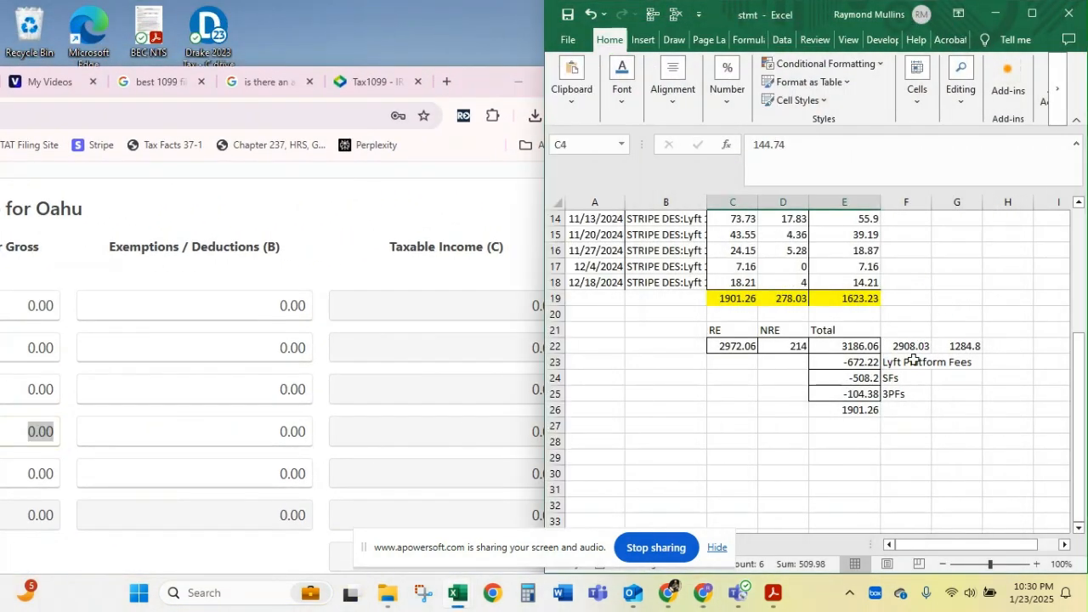
left_click(913, 347)
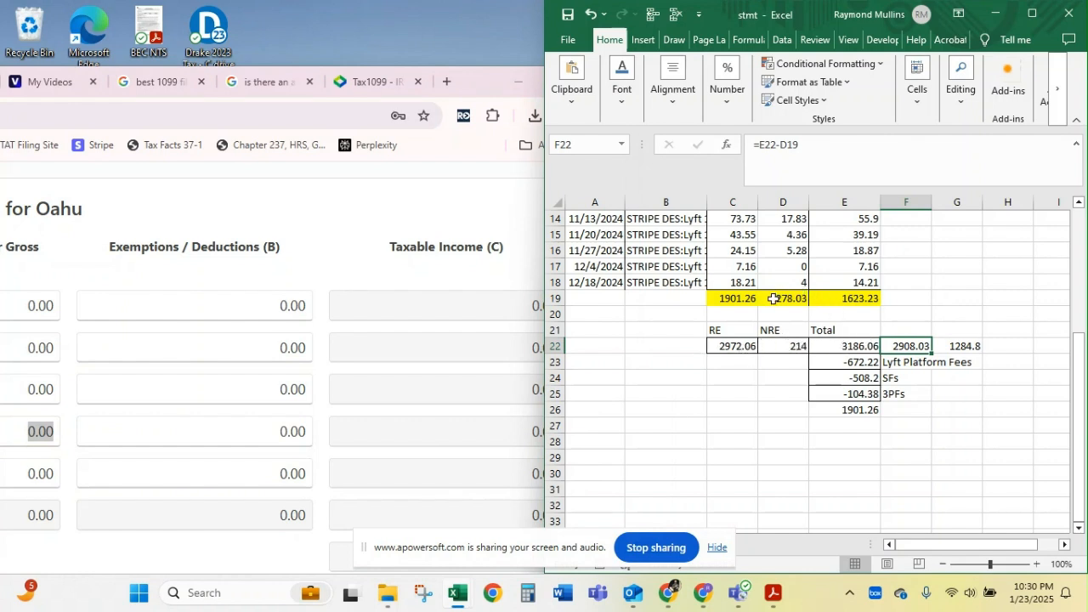
key("ctrl+c")
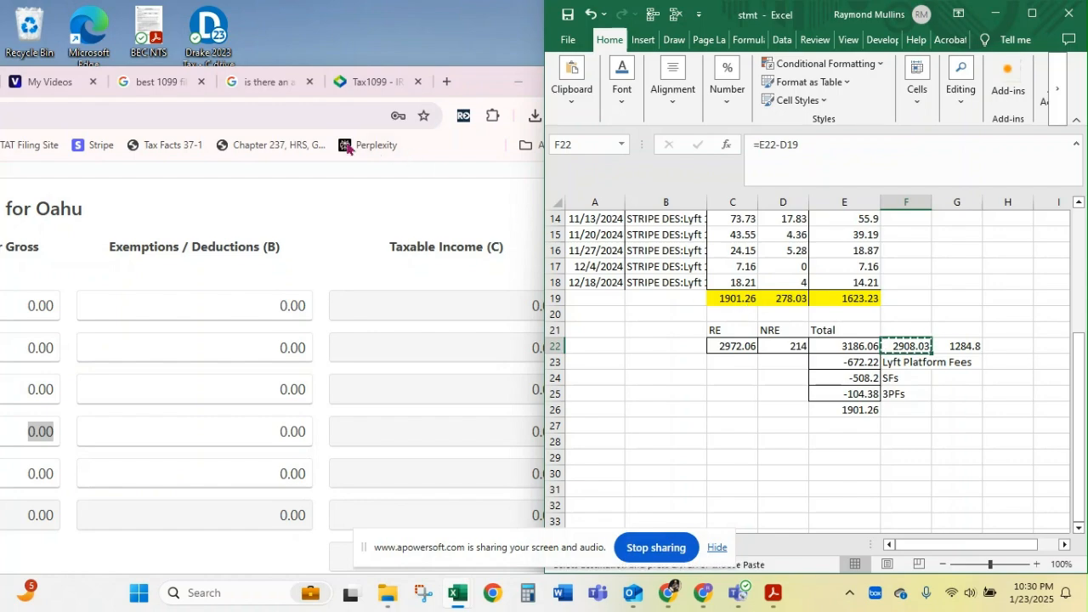
left_click(480, 88)
left_click_drag(480, 88, 901, 3)
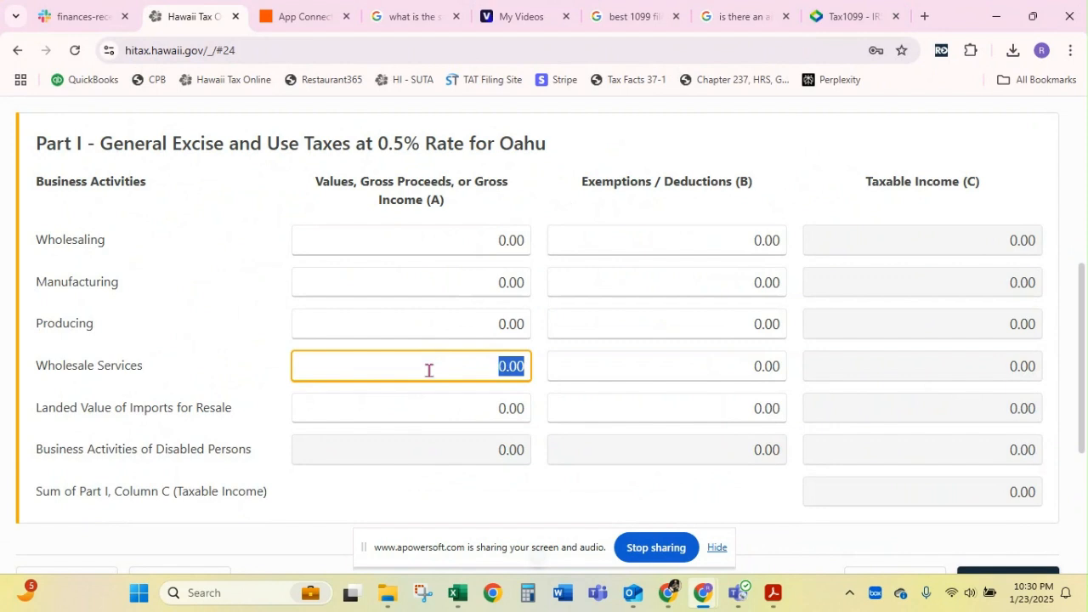
key("ctrl+v")
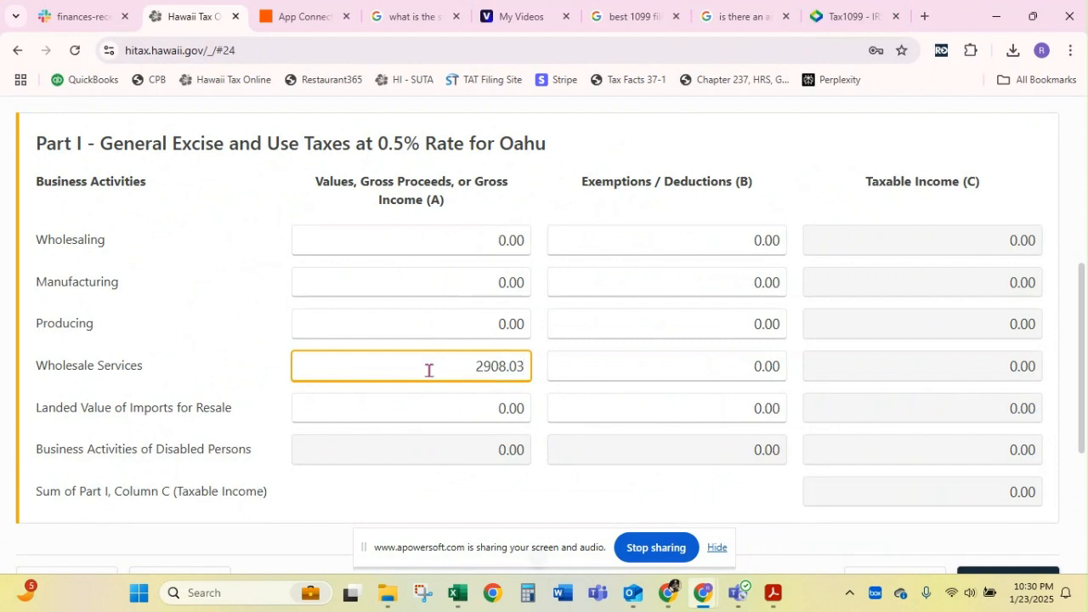
key("Return")
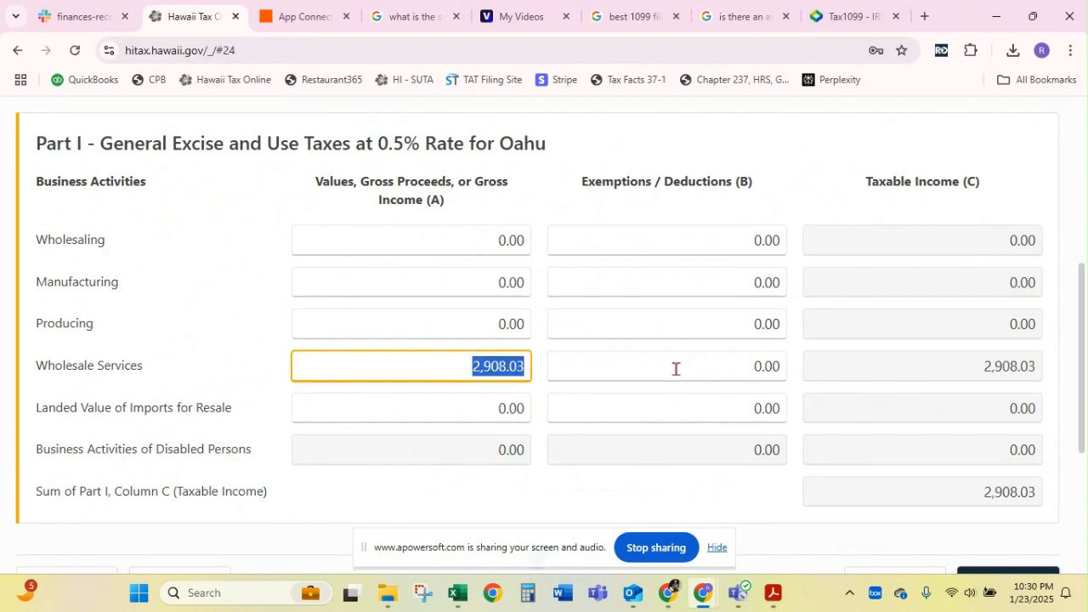
Copy 1284.8 from worksheet cell G22 into the Wholesale Services exemptions/deductions of Part I for Oahu
left_click(675, 369)
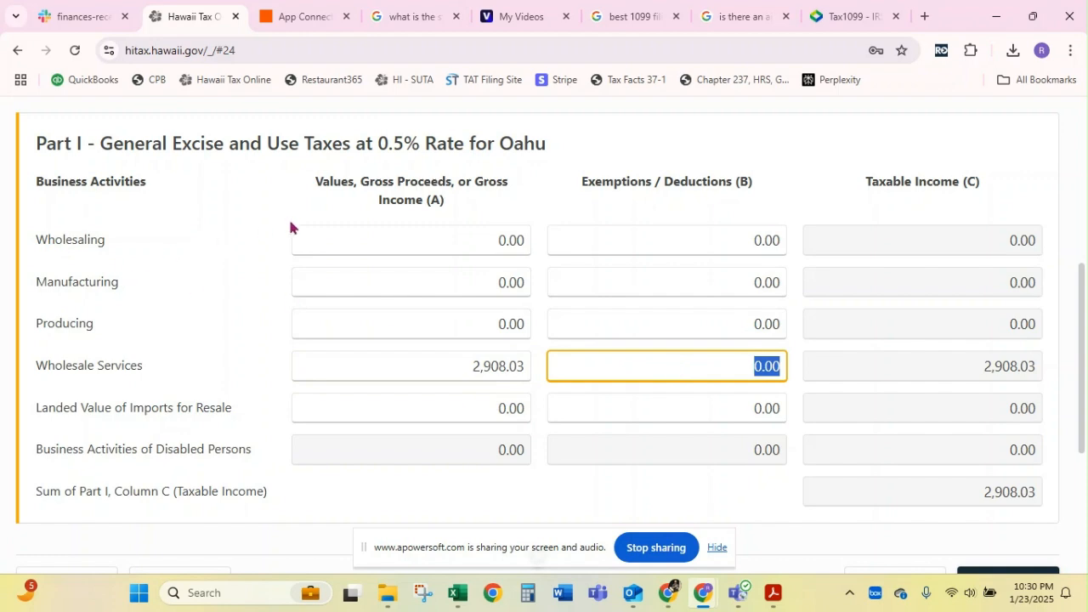
left_click_drag(0, 199, 622, 62)
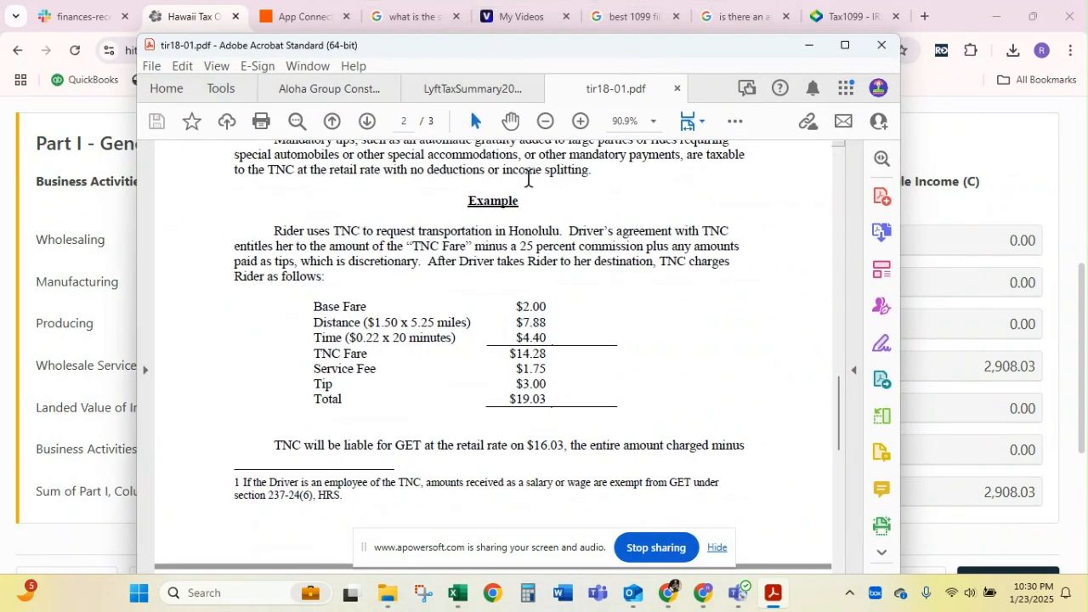
left_click_drag(645, 46, 0, 61)
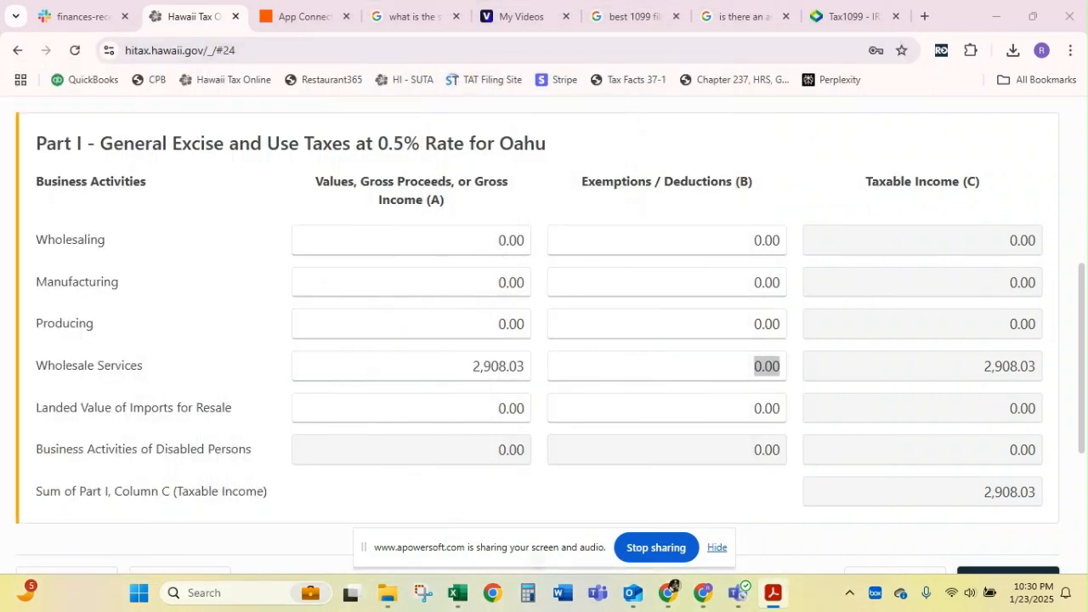
double_click(958, 19)
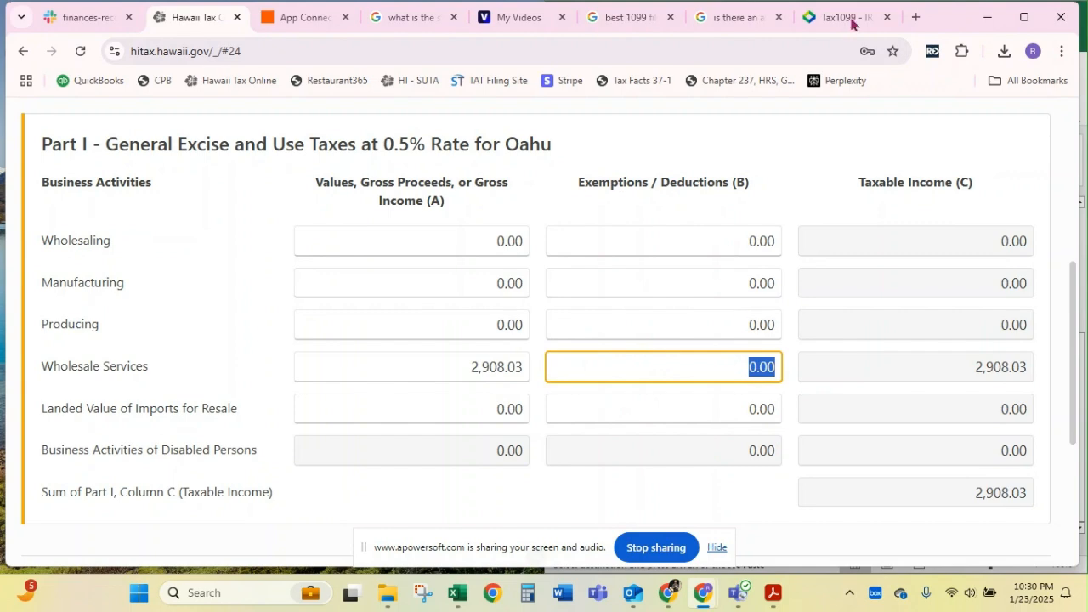
left_click(988, 17)
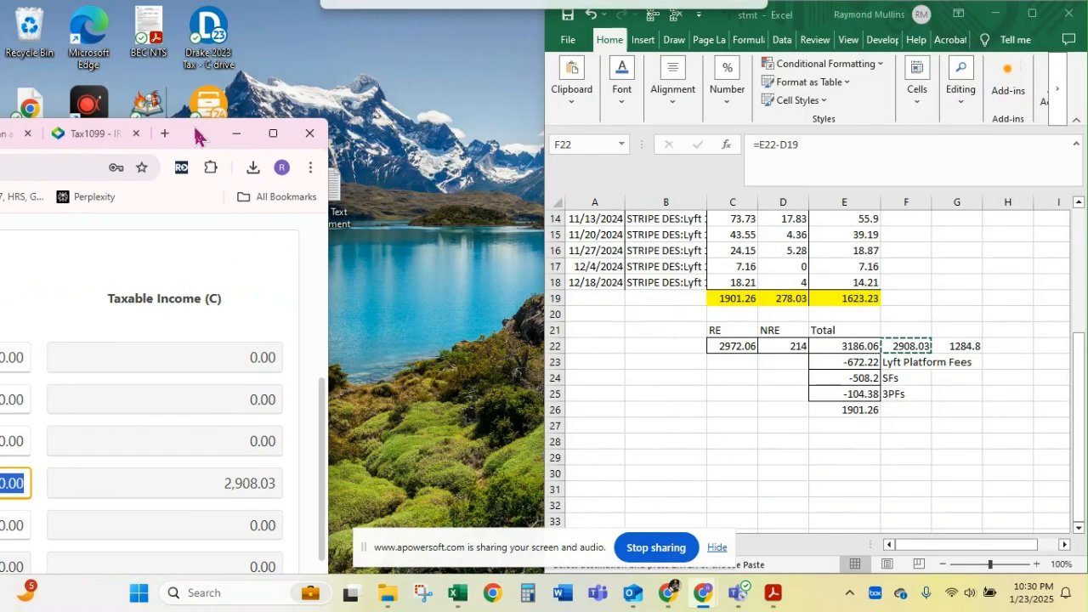
left_click(964, 345)
key("ctrl+c")
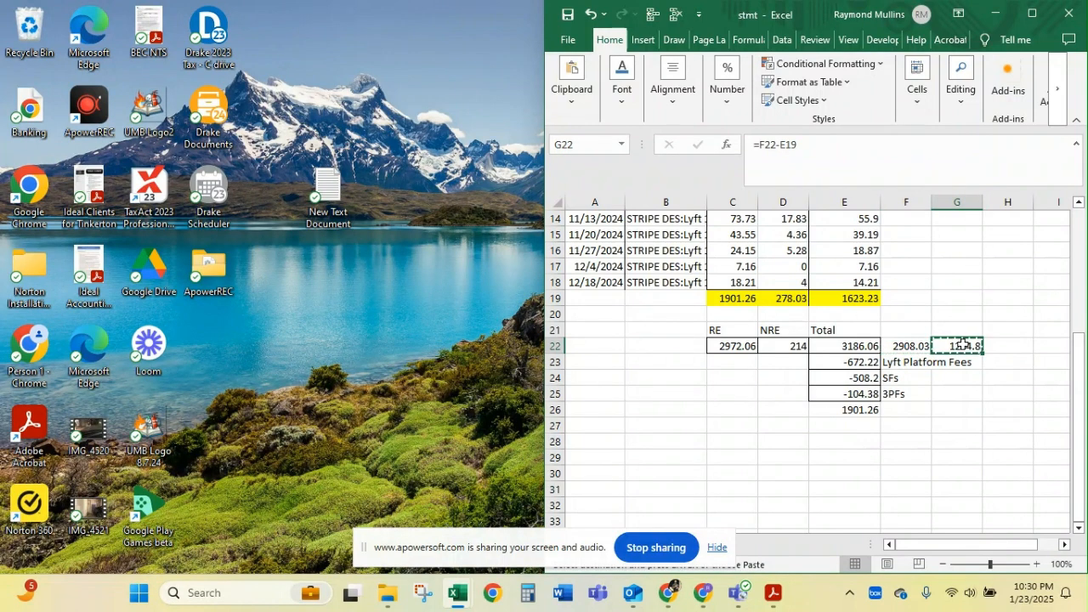
left_click(702, 593)
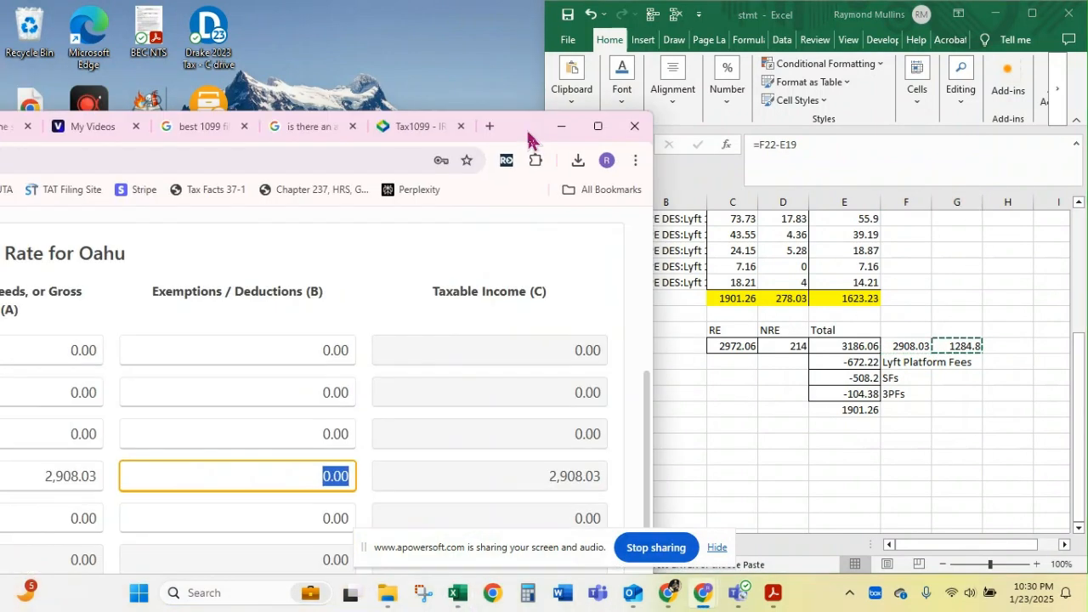
key("ctrl+v")
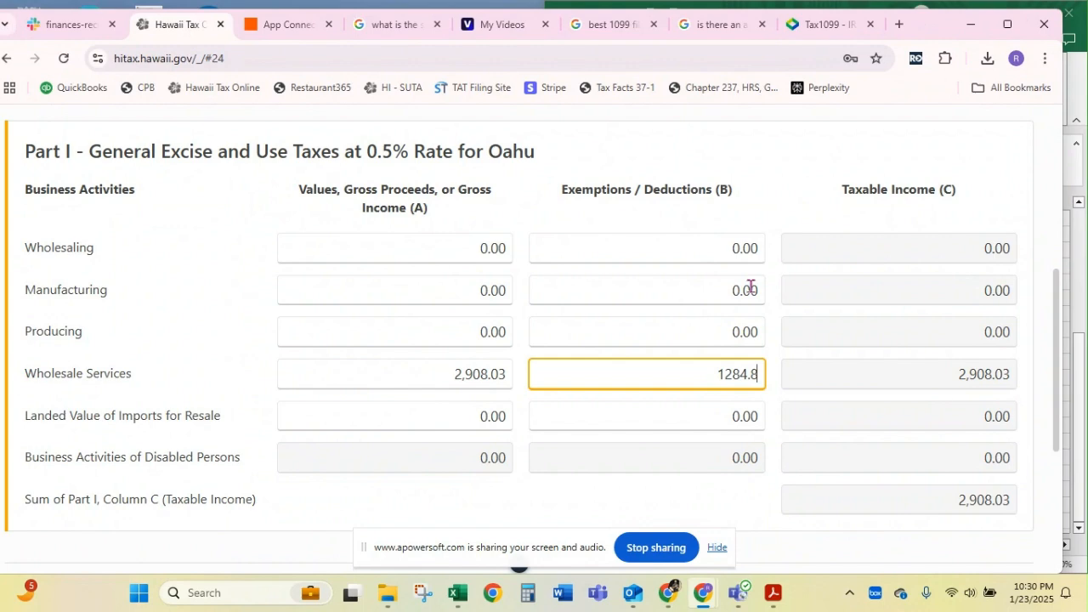
Continue from Part I to the Part II page for excise taxes at the 4% rate
double_click(943, 15)
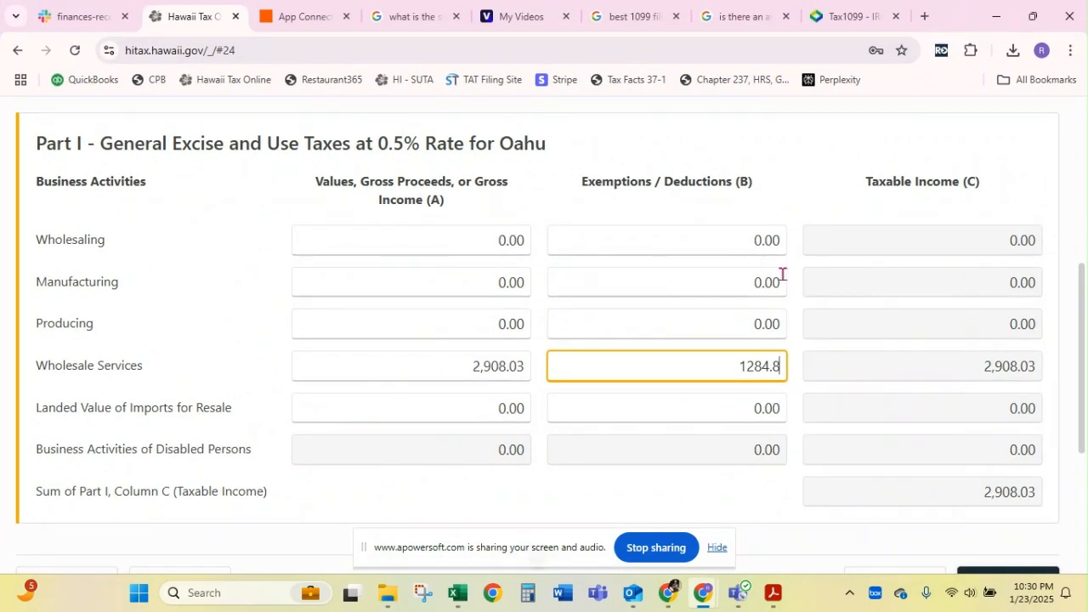
scroll(782, 274, "down", 3)
left_click(1020, 303)
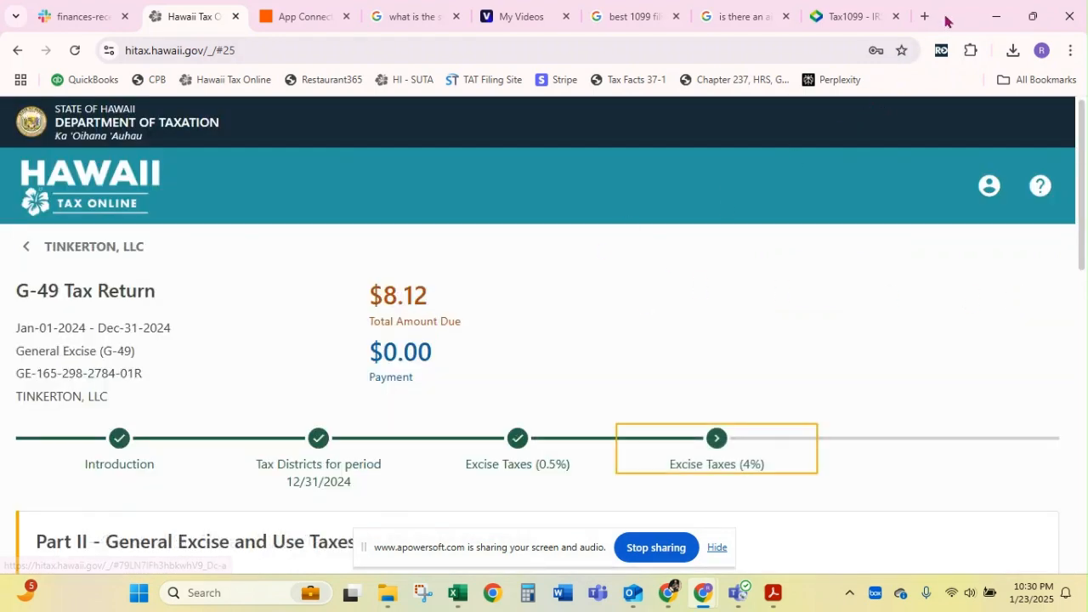
Copy 278.03 from worksheet cell D19 into the Services Including Professional gross income of Part II for Oahu
left_click_drag(944, 19, 0, 32)
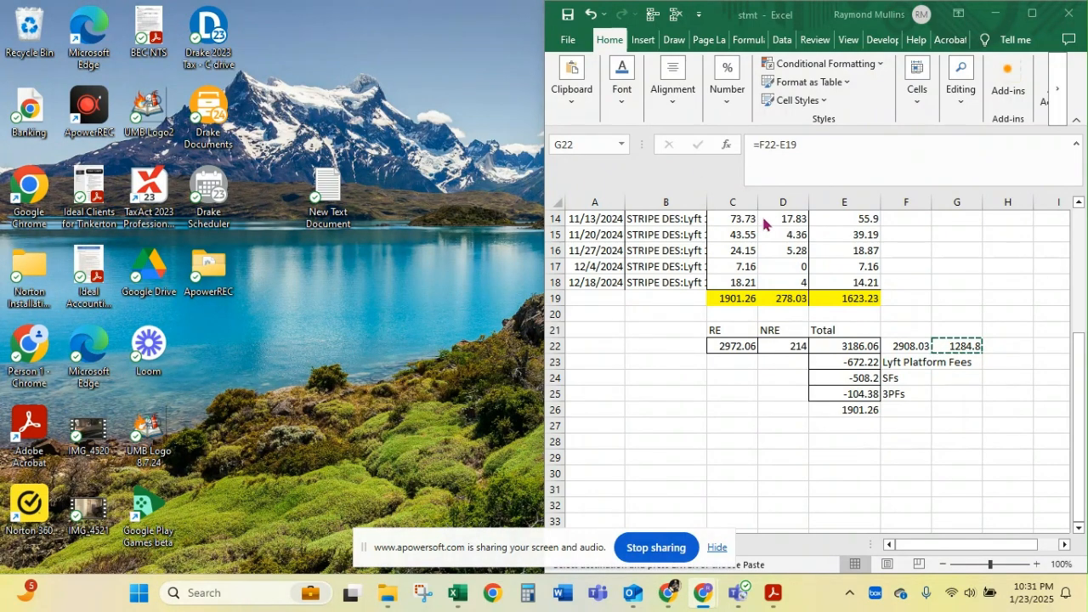
left_click(936, 310)
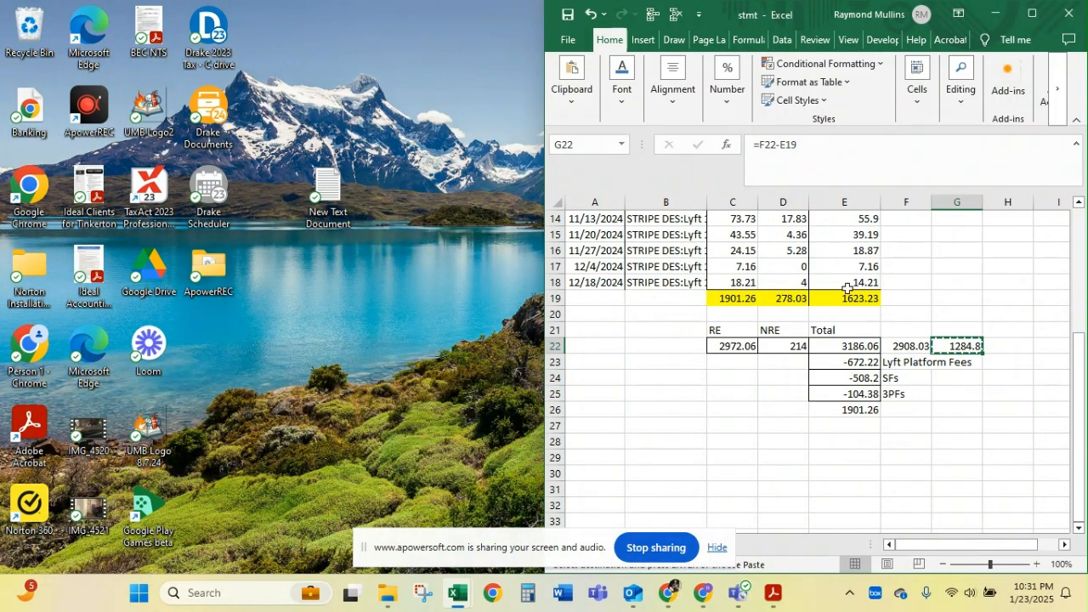
left_click(781, 302)
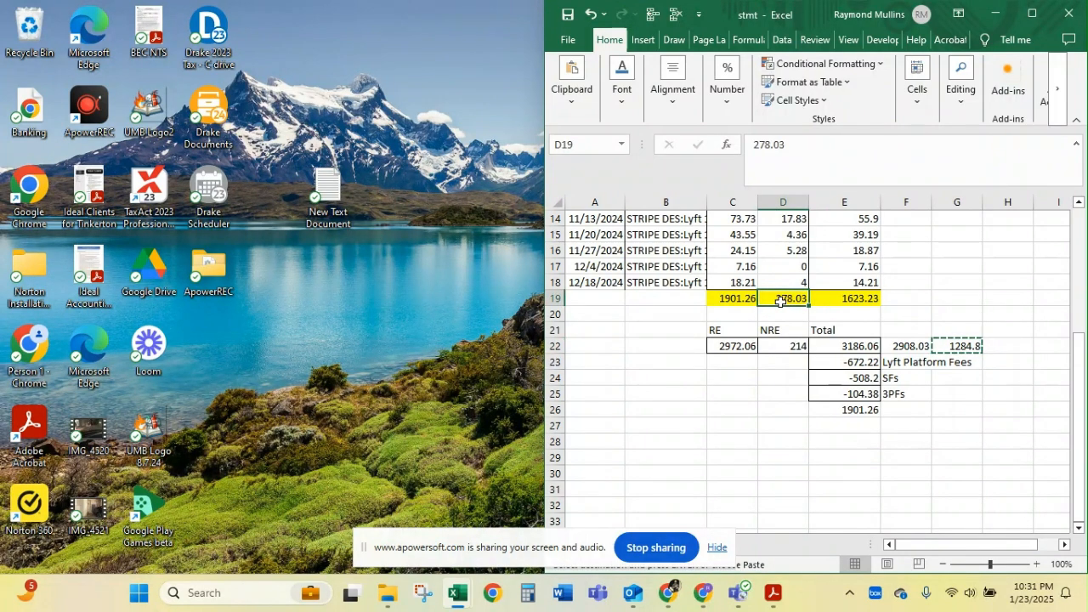
key("ctrl+c")
left_click_drag(0, 183, 1012, 51)
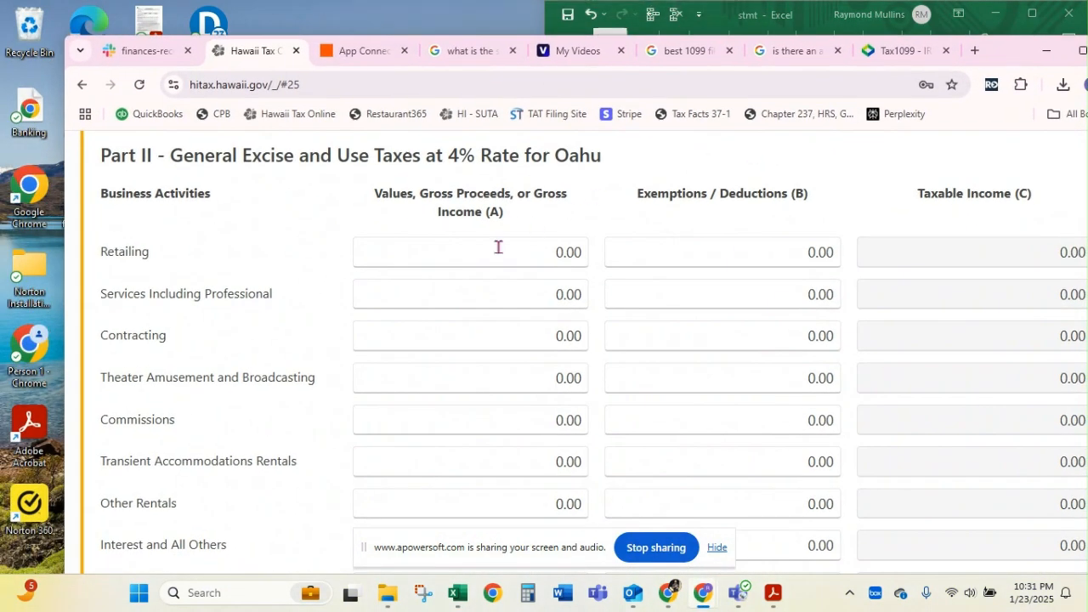
left_click(425, 291)
key("ctrl+v")
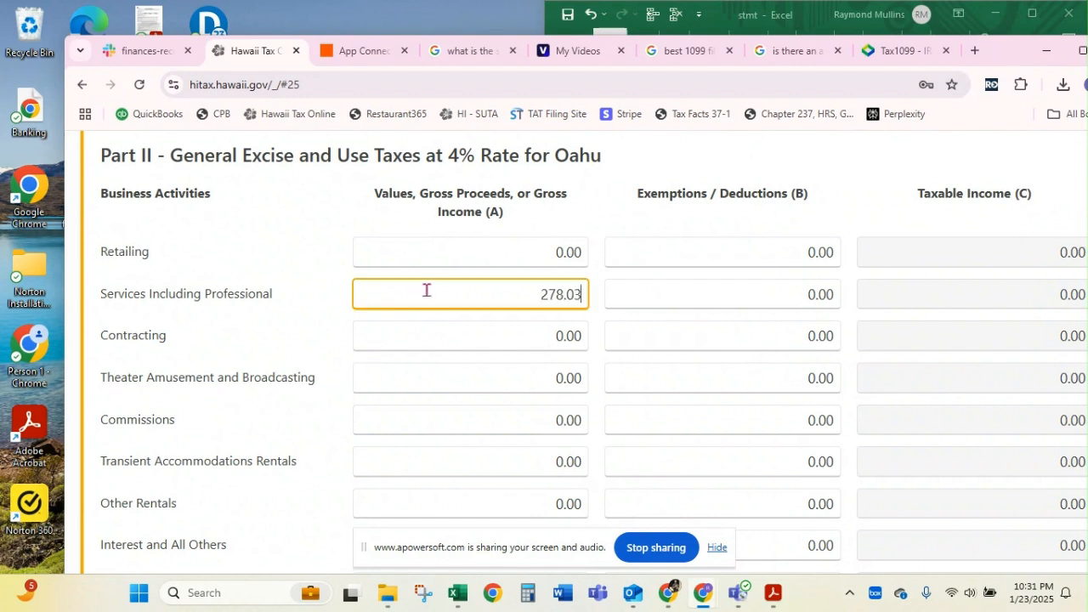
left_click(686, 294)
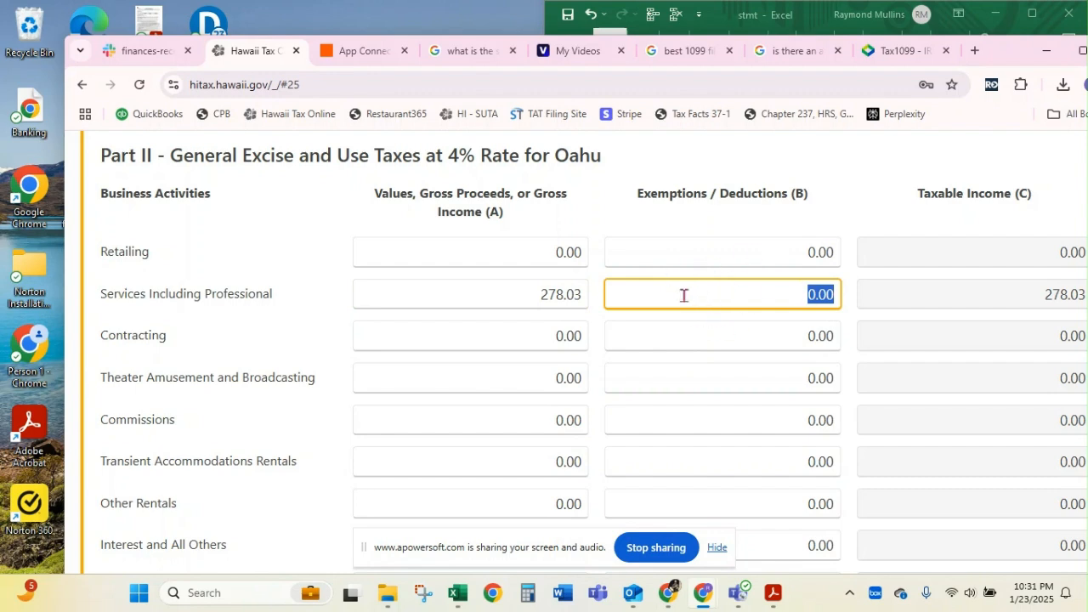
Continue past Part II, Insurance Commissions and Oahu County Surcharge to Exemptions and Deductions without further entries
double_click(995, 54)
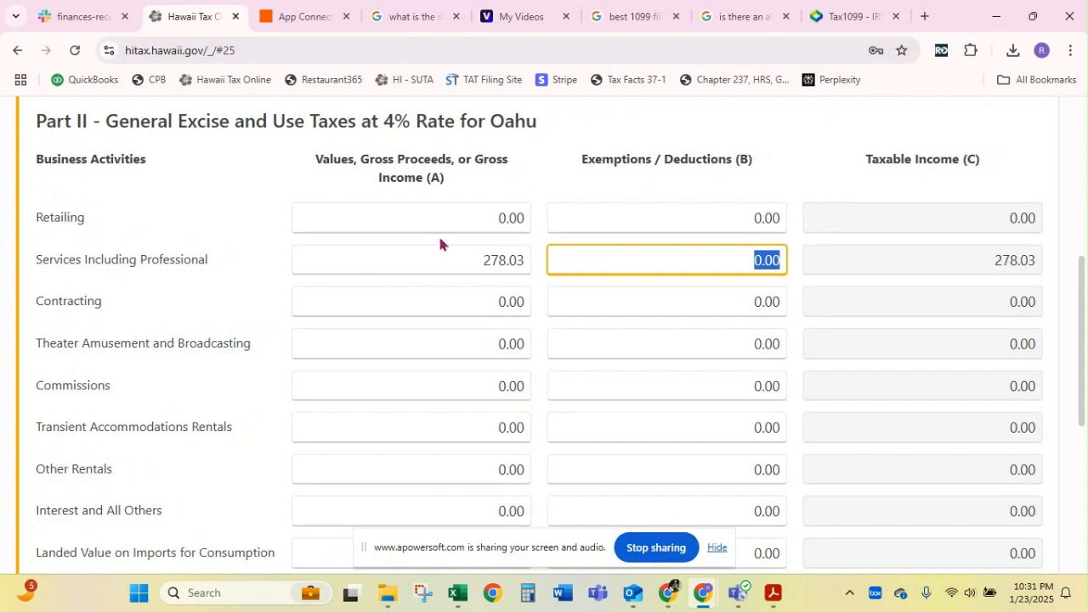
scroll(440, 292, "up", 3)
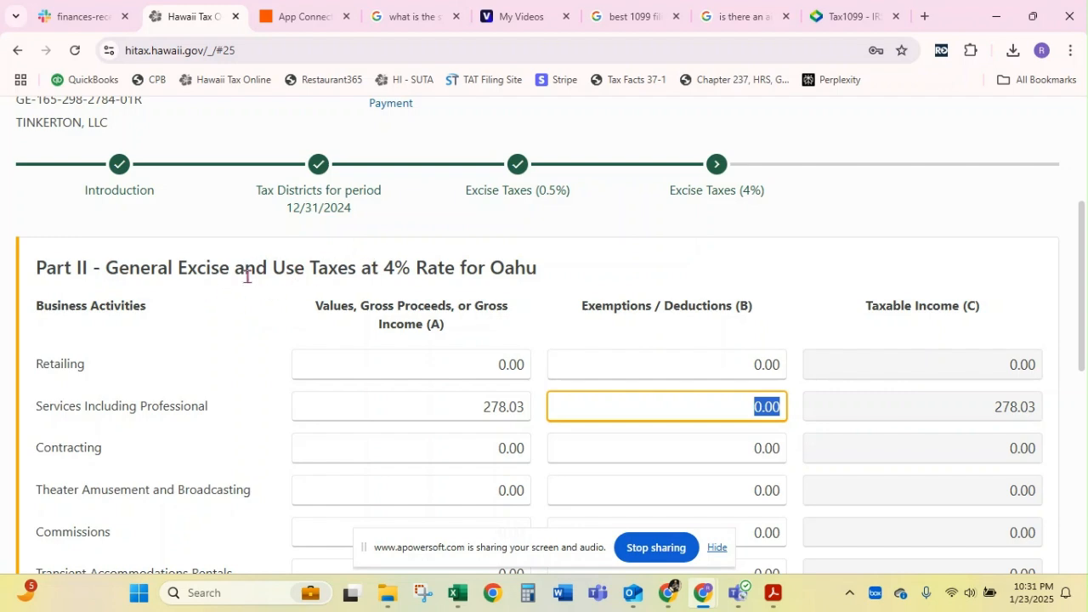
scroll(337, 289, "down", 5)
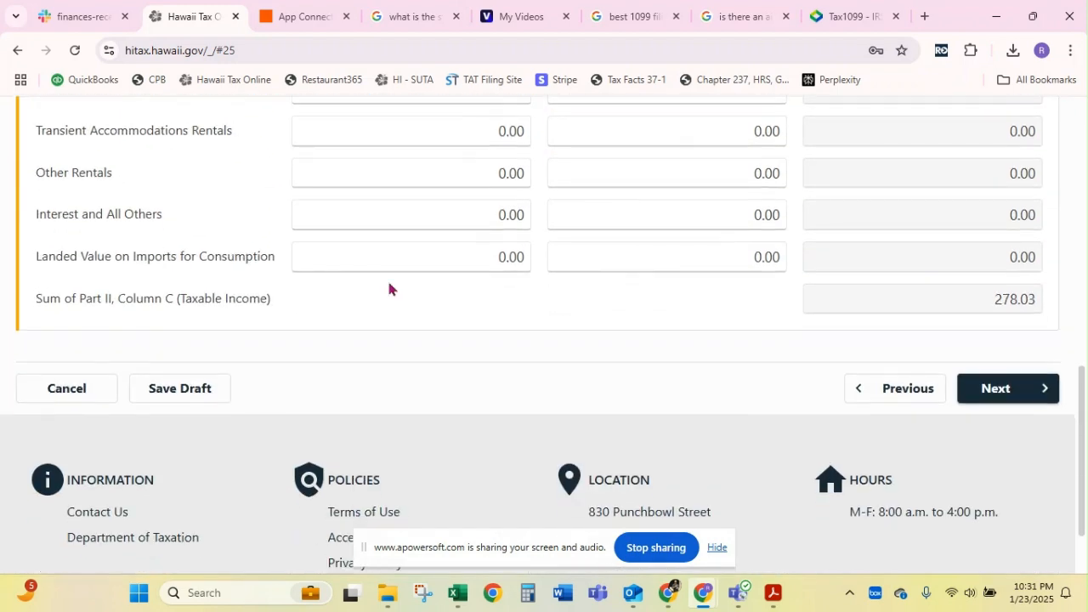
left_click(972, 387)
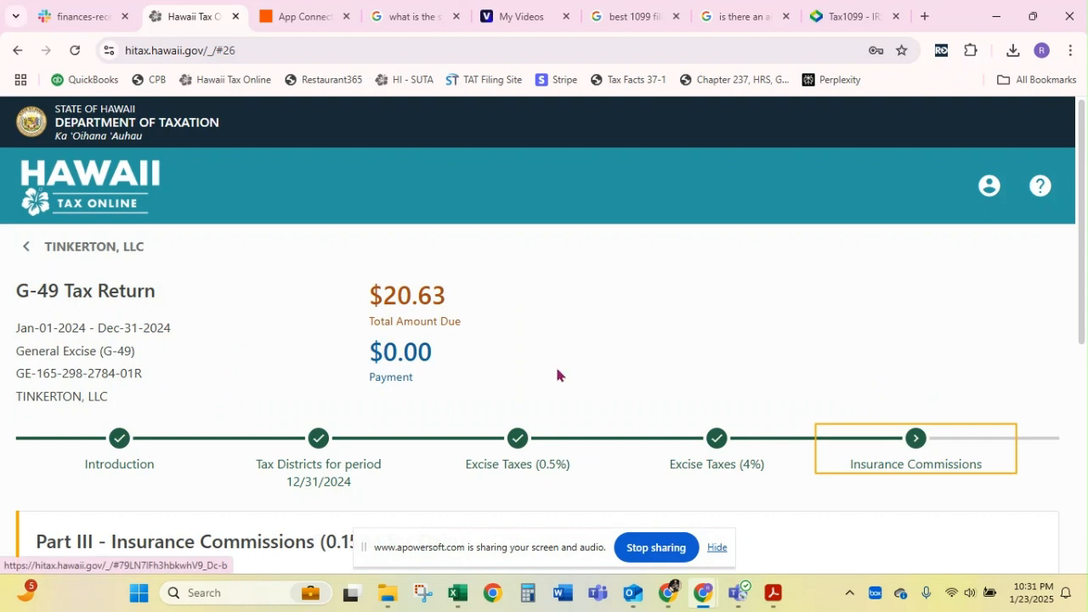
scroll(557, 375, "down", 2)
scroll(557, 375, "down", 2)
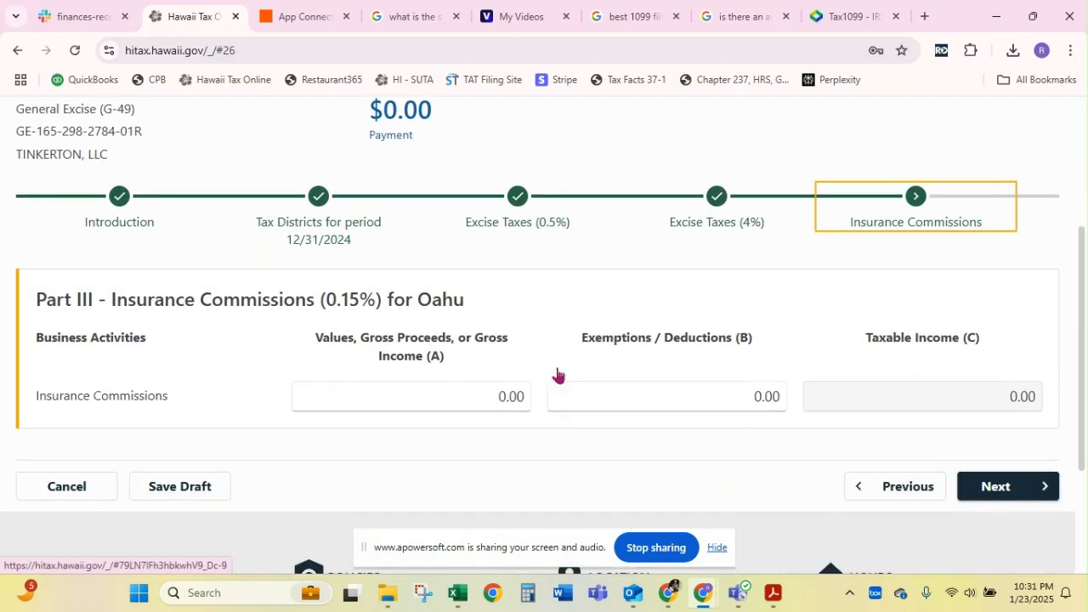
scroll(557, 375, "up", 1)
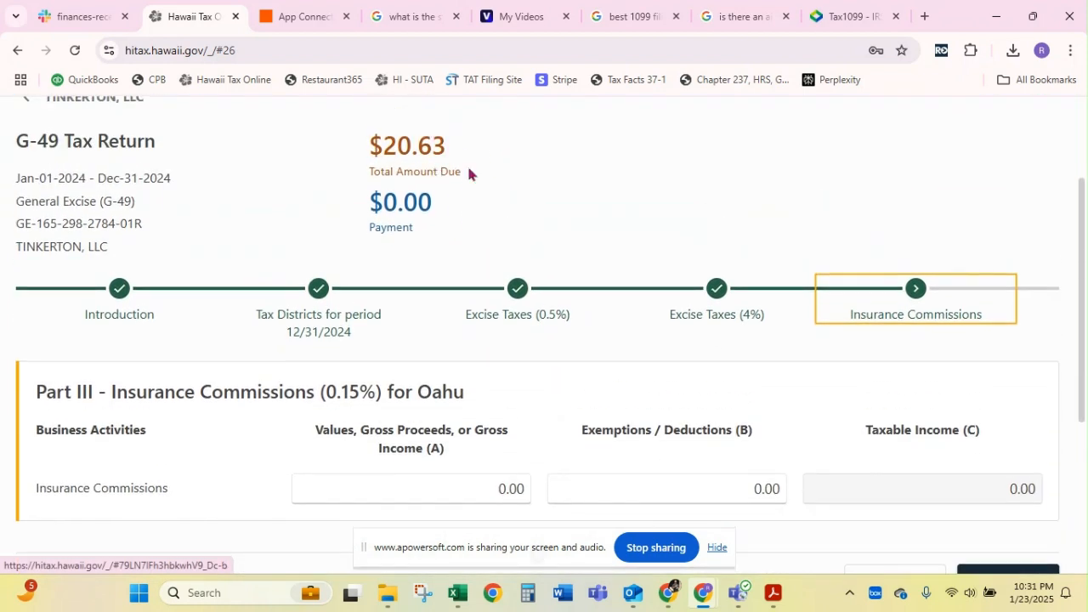
scroll(544, 312, "down", 2)
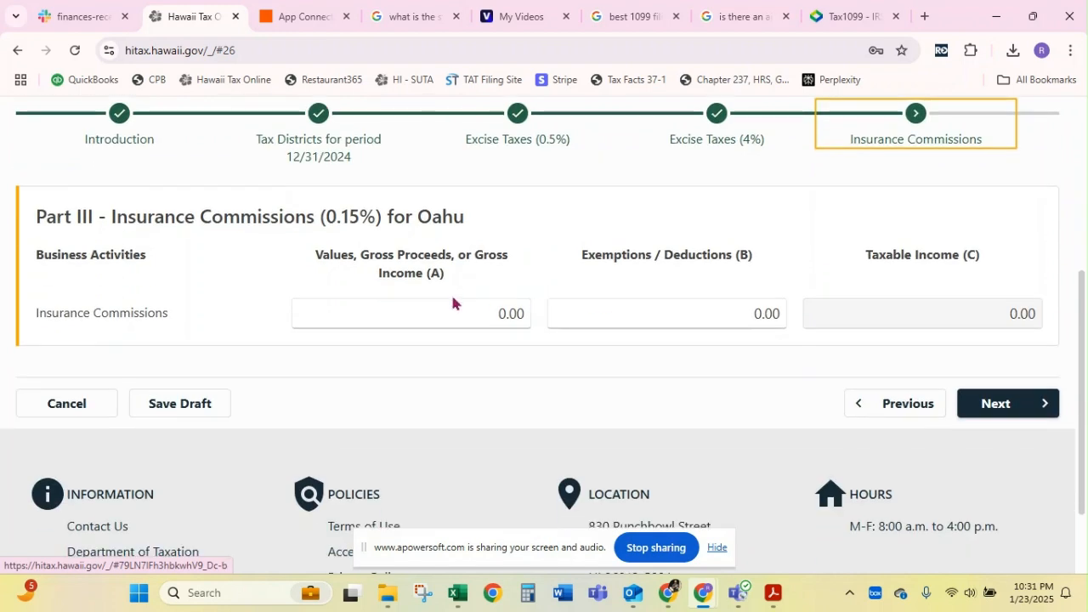
left_click(992, 401)
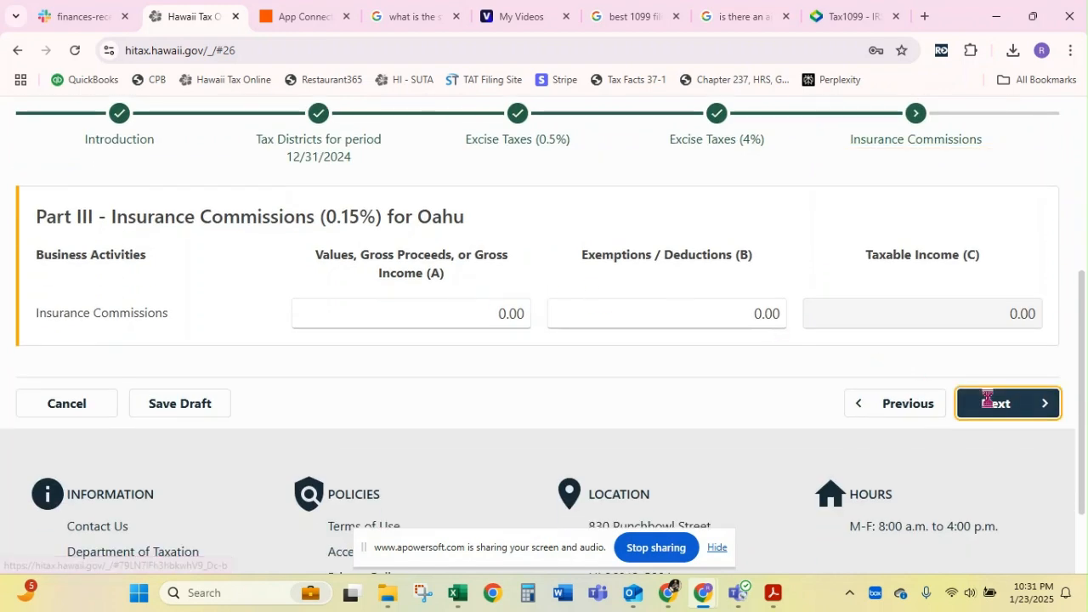
scroll(989, 406, "down", 2)
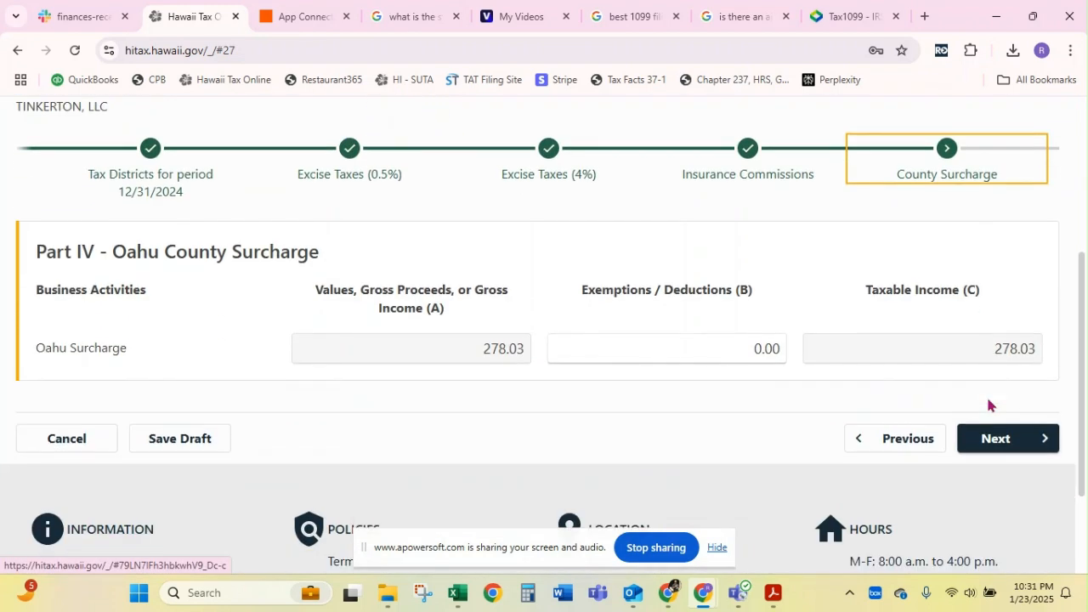
left_click(994, 454)
Assign 116 - Exported (Out of State) Services (§237-29.53) to the Oahu Wholesale Services deduction and continue to the Tax Summary
scroll(992, 454, "down", 4)
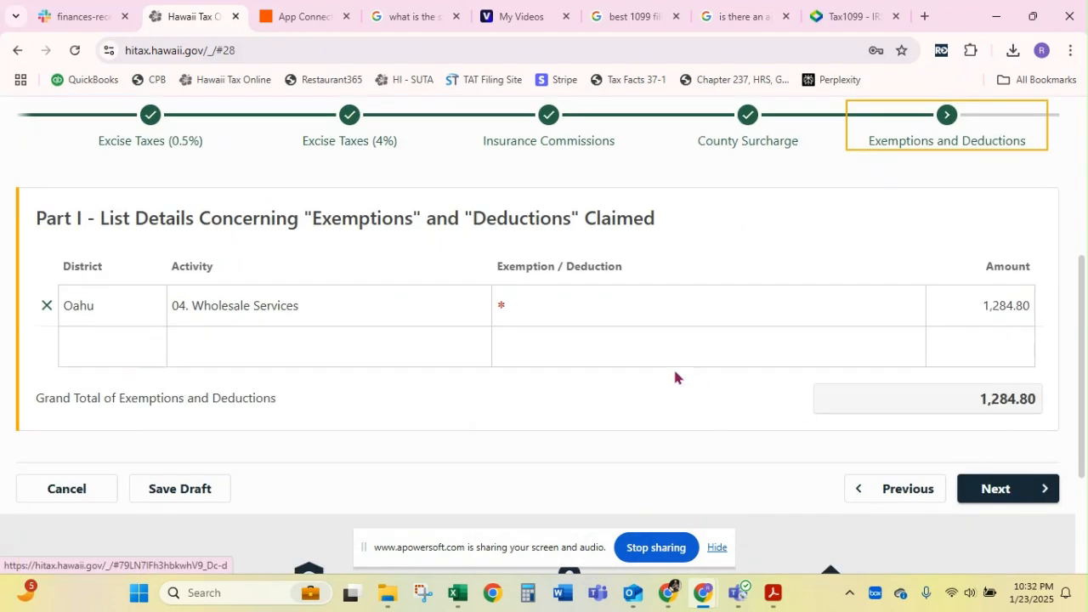
left_click(619, 311)
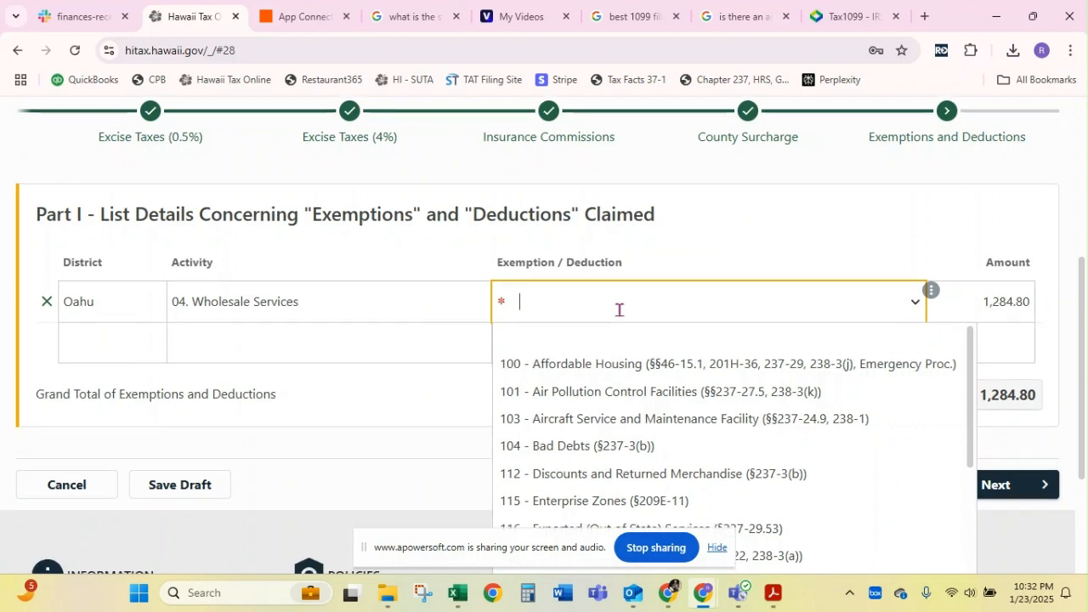
scroll(619, 310, "down", 1)
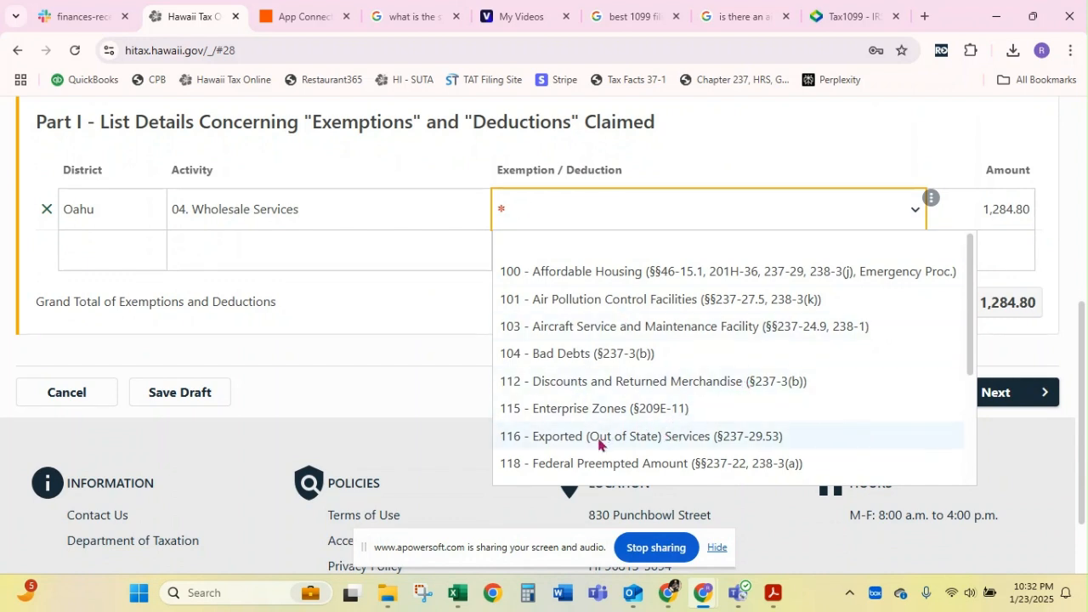
scroll(599, 442, "down", 1)
scroll(600, 442, "down", 1)
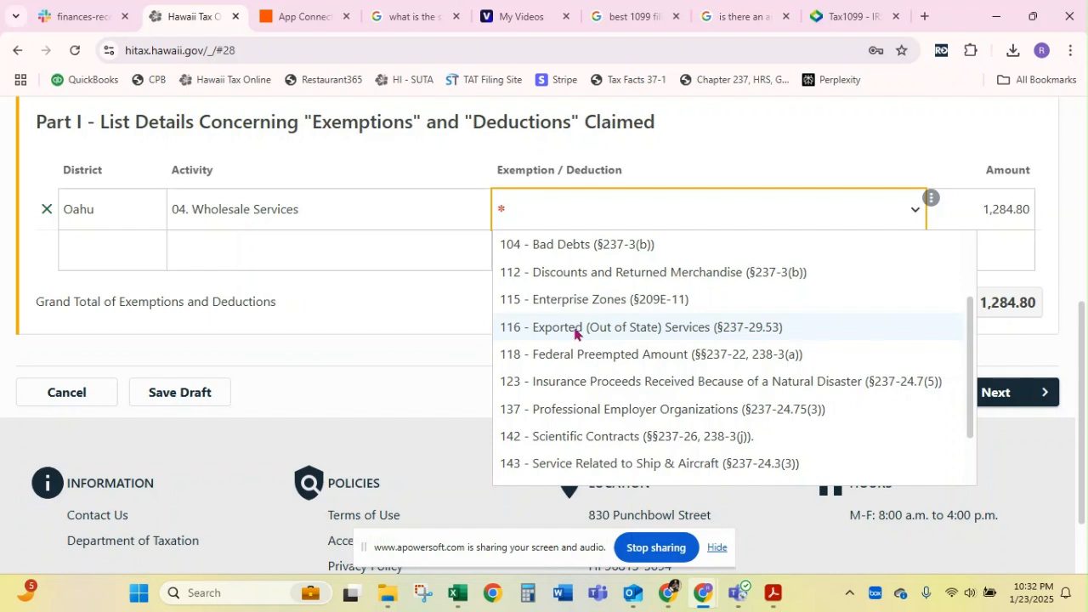
scroll(699, 309, "down", 2)
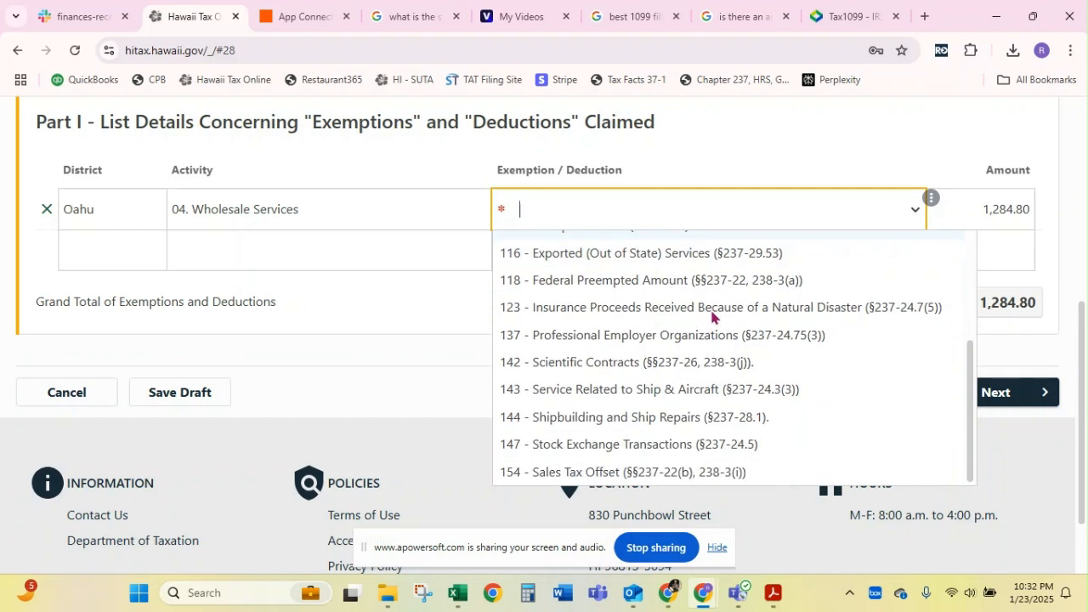
scroll(711, 316, "up", 1)
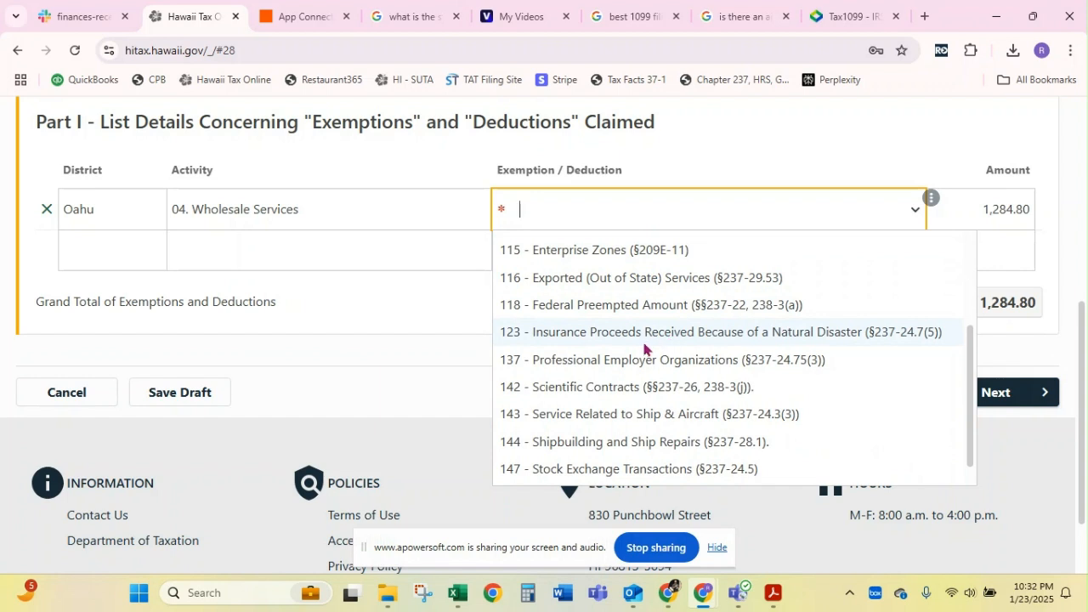
scroll(680, 334, "down", 1)
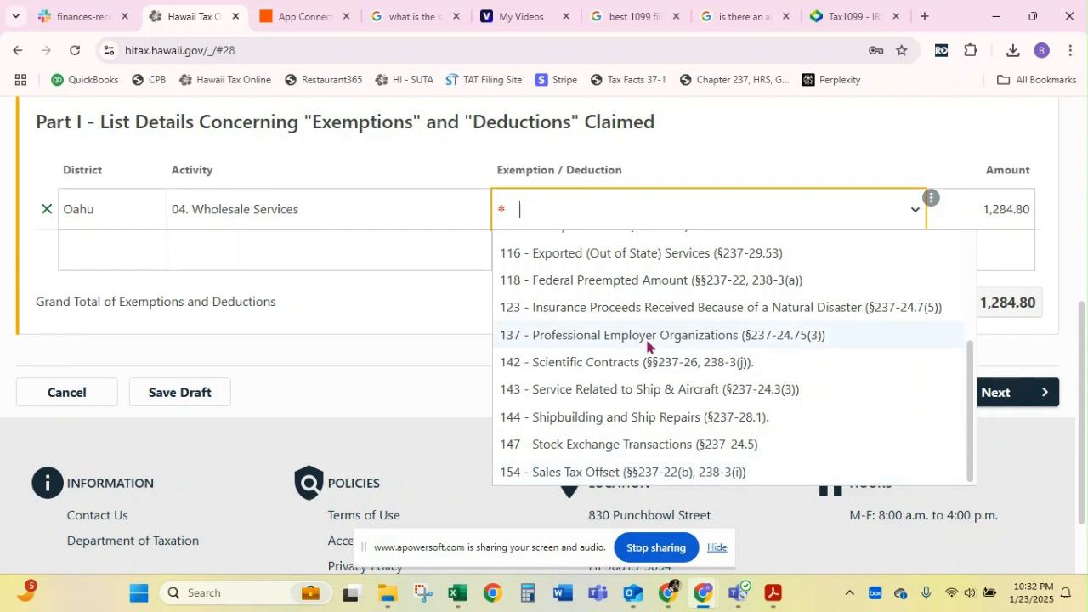
scroll(646, 343, "up", 1)
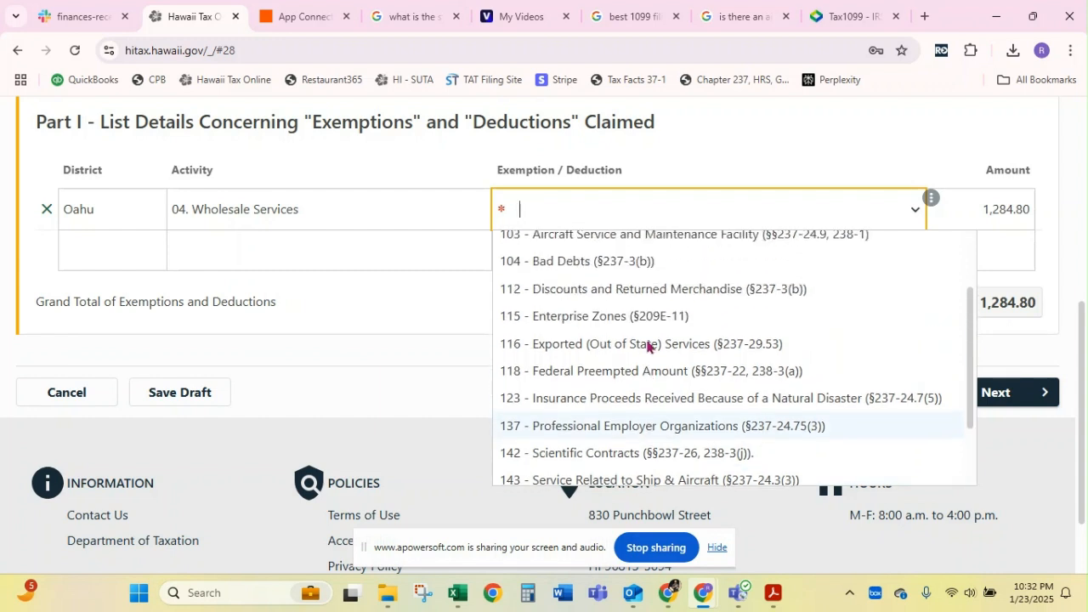
left_click(639, 352)
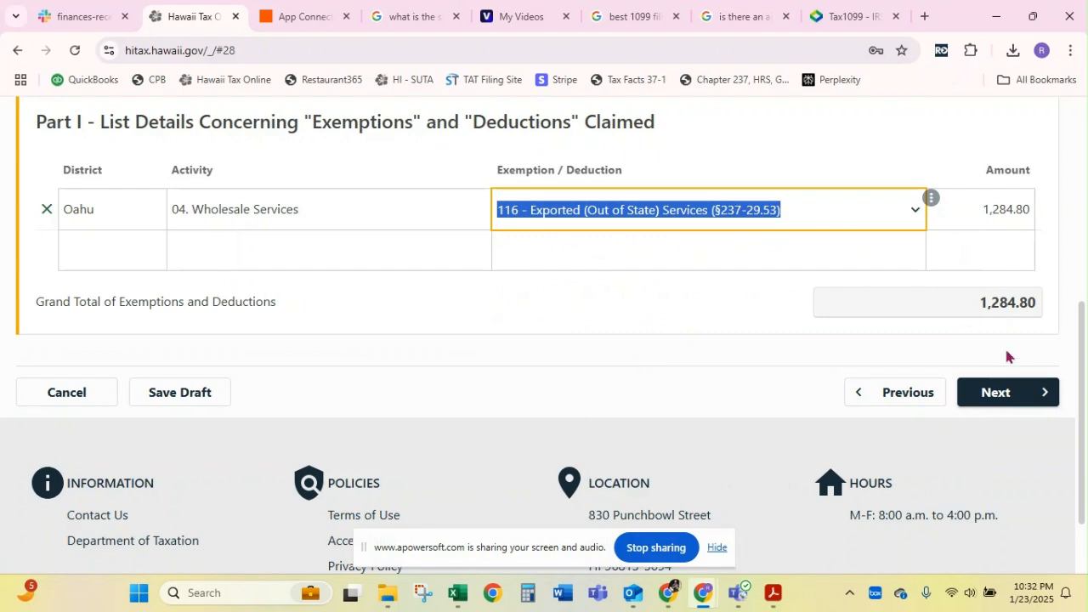
left_click(1000, 395)
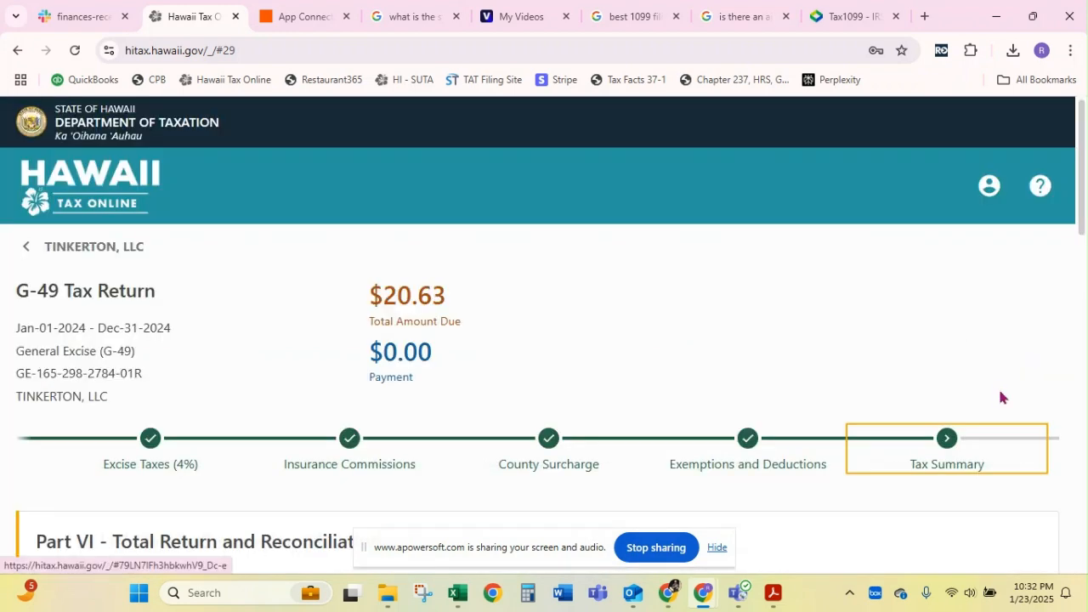
Enter 20.63 as the Total Payments Made Less Any Refunds Received for the Tax Year in Part VI
scroll(715, 382, "down", 2)
scroll(715, 387, "down", 1)
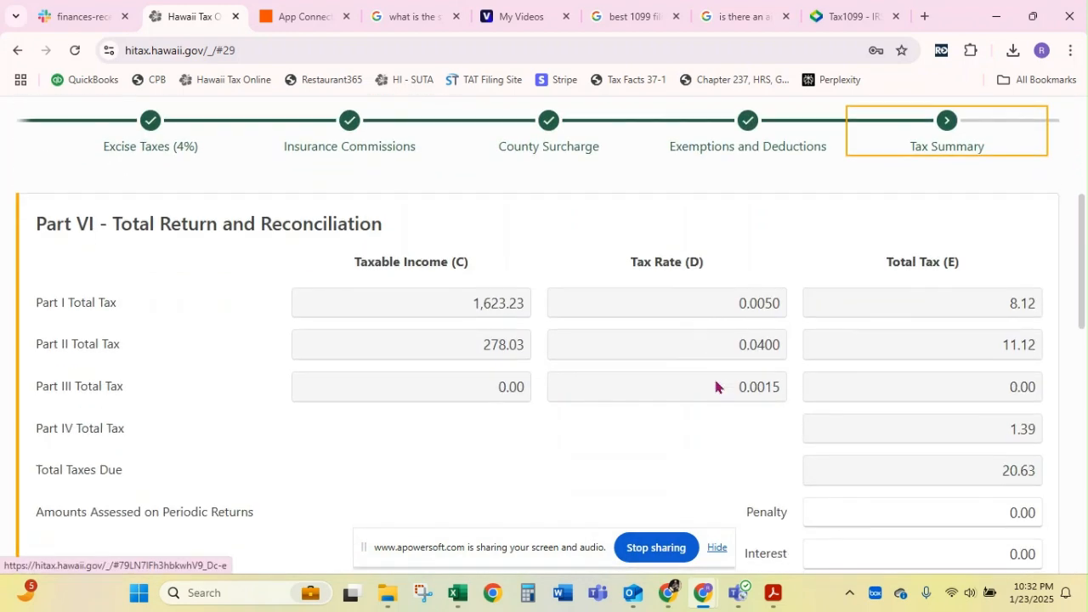
scroll(715, 387, "down", 4)
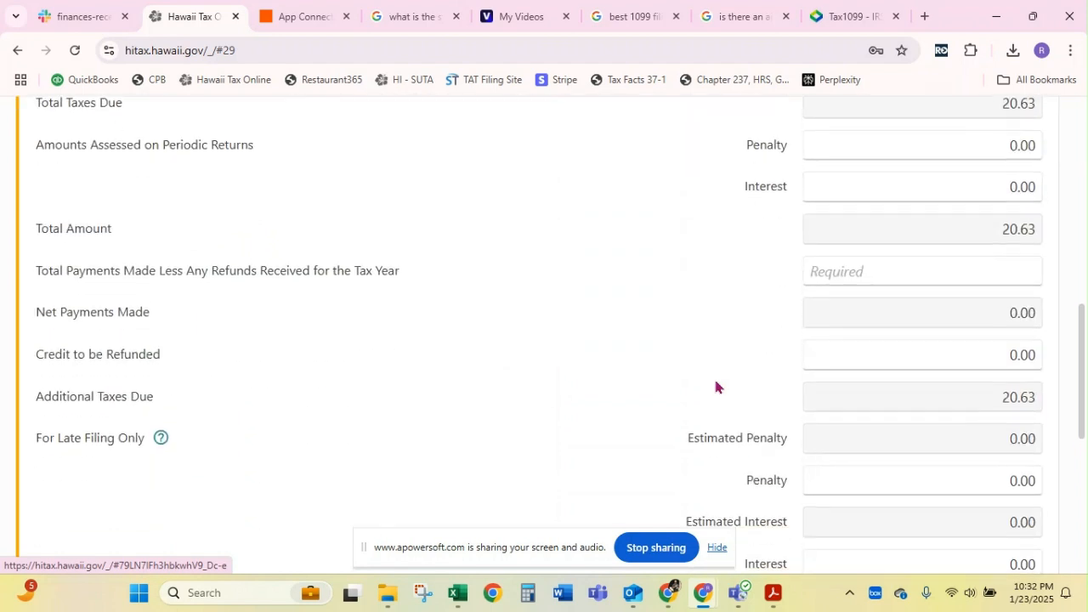
scroll(715, 387, "down", 1)
left_click(894, 243)
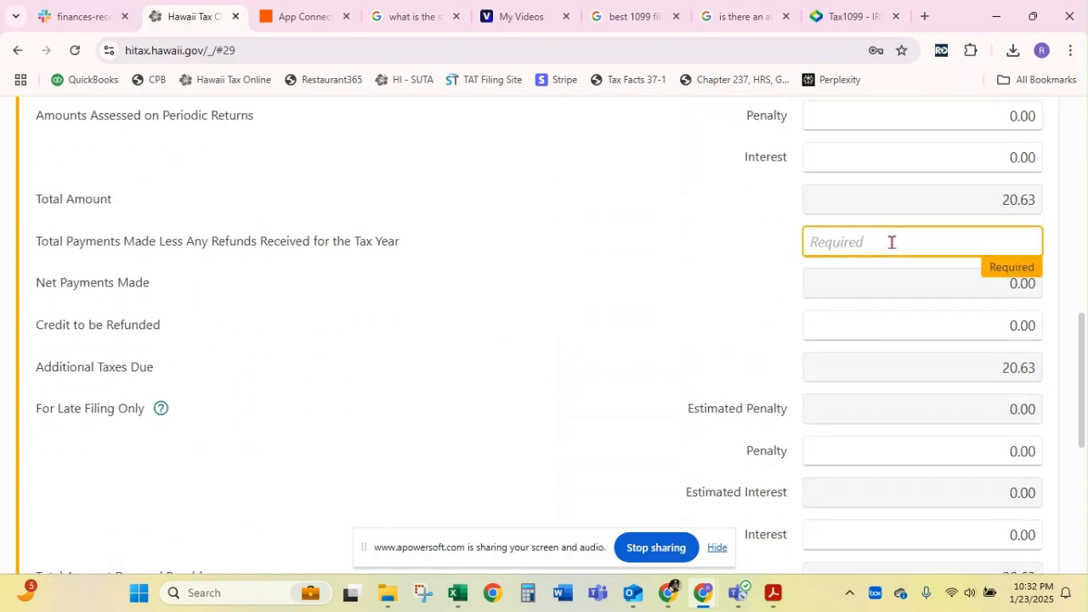
type("20.63")
scroll(891, 243, "down", 1)
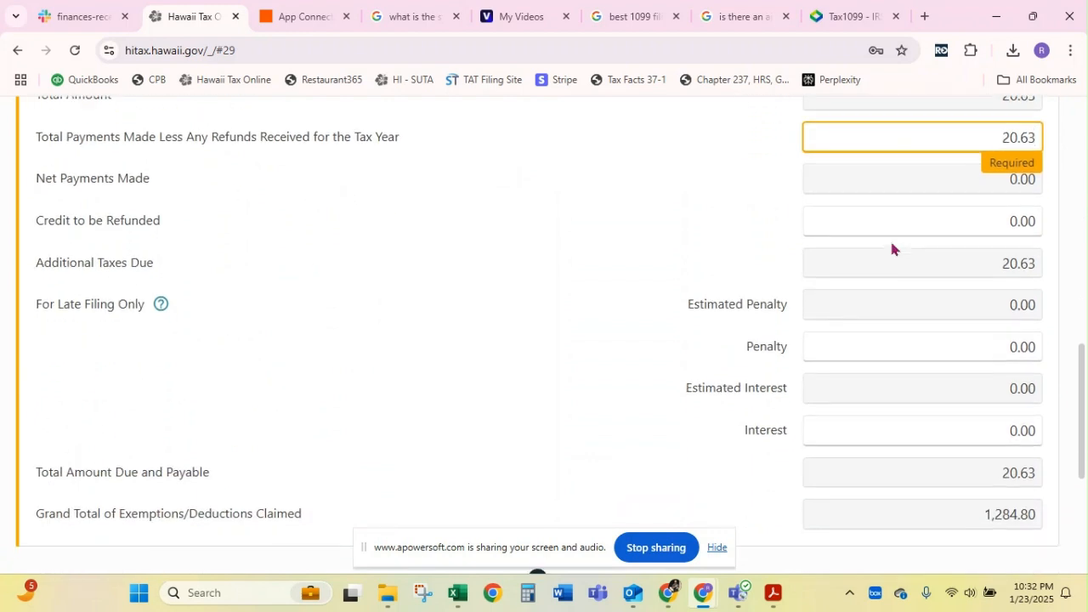
left_click(885, 222)
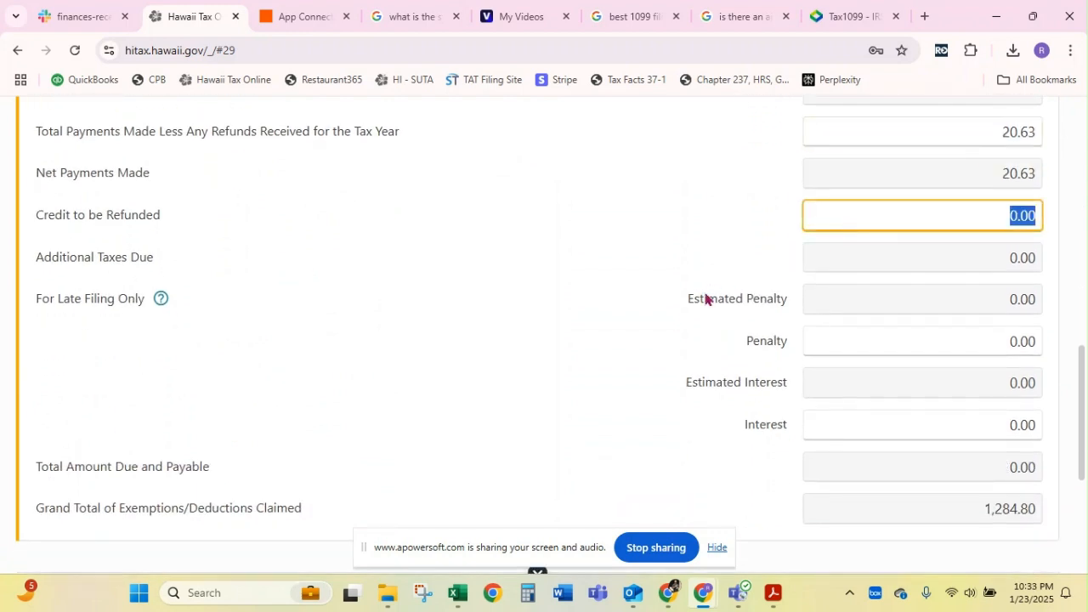
Leave the credit, penalty and interest amounts as they are and continue to the Confirm Submission page
scroll(705, 300, "down", 1)
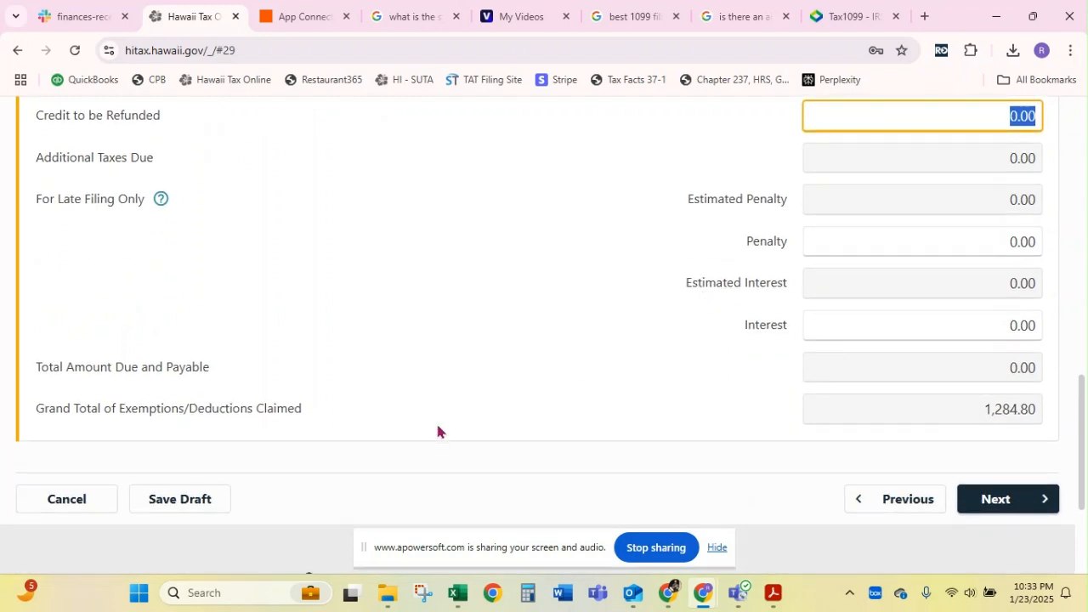
left_click(970, 415)
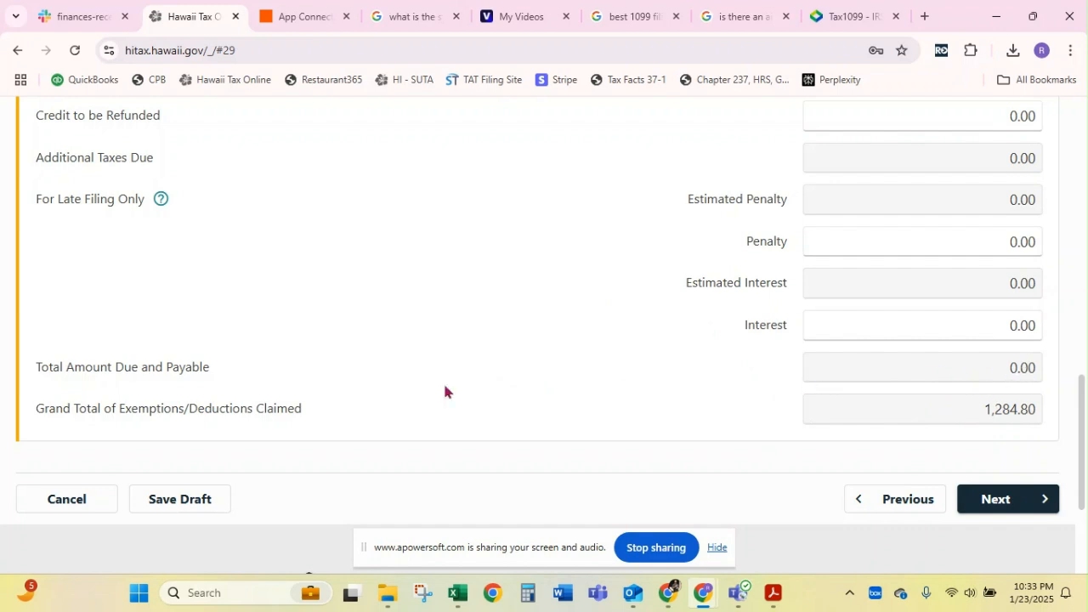
left_click(1000, 507)
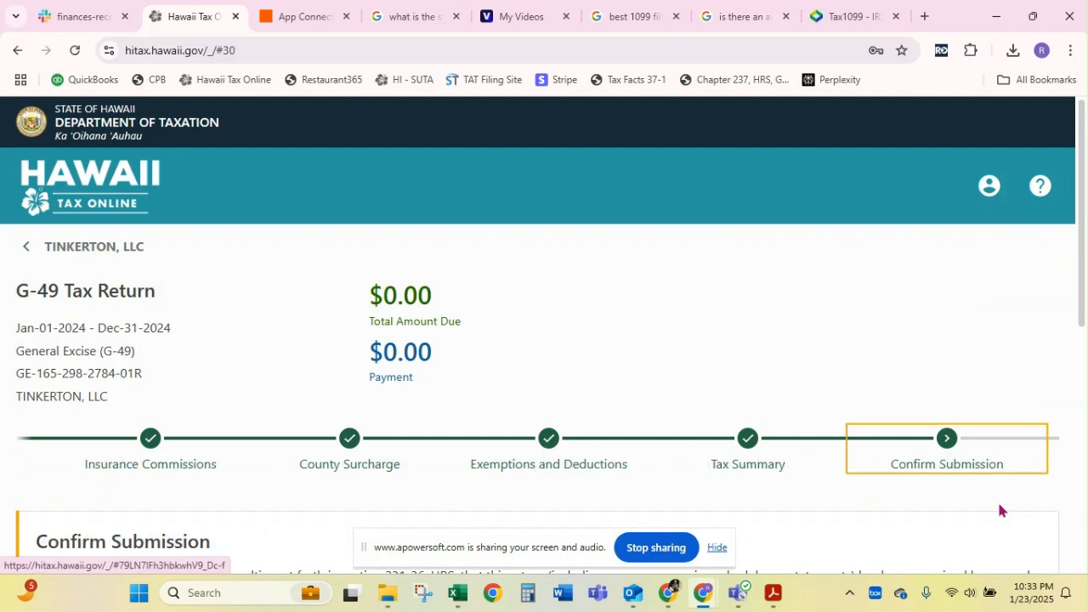
Review the G-49 Confirm Submission page, including the declaration, signature requirement, password field, filing period and amount due
scroll(577, 347, "down", 2)
scroll(577, 347, "down", 3)
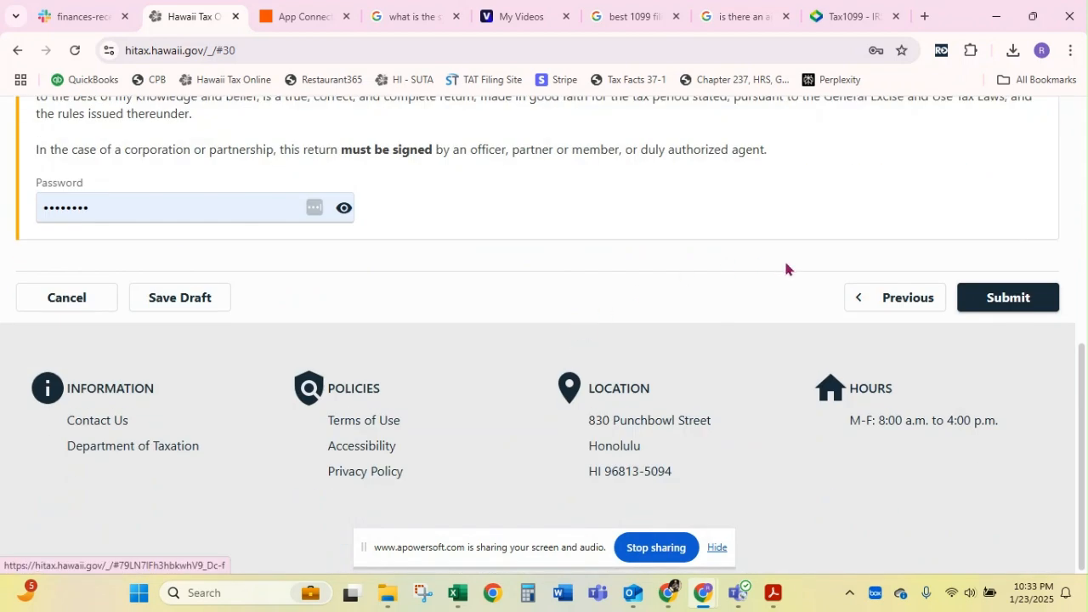
scroll(527, 337, "up", 4)
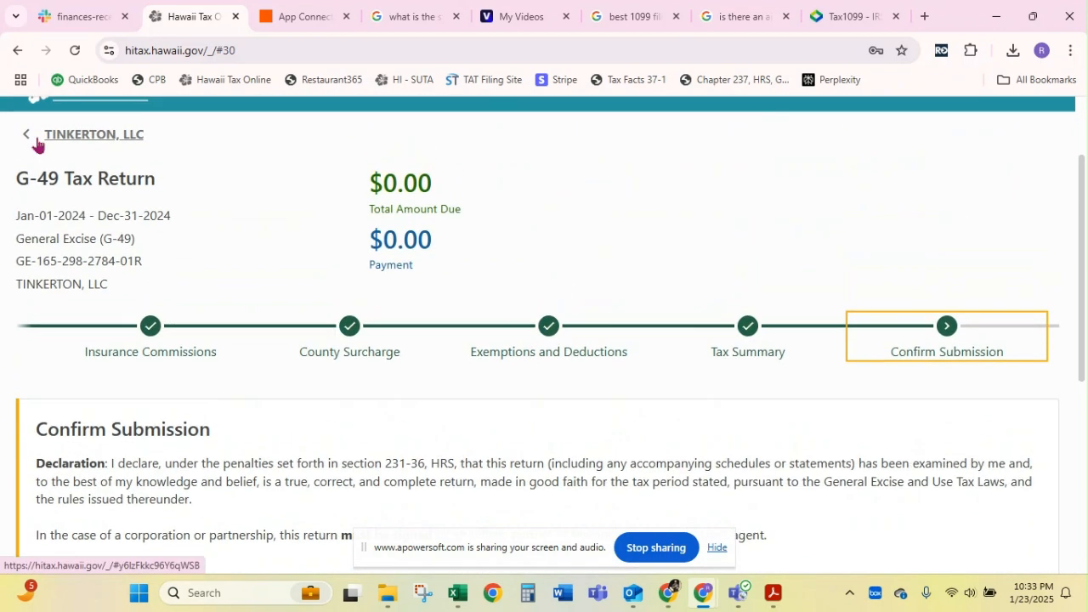
scroll(456, 364, "down", 4)
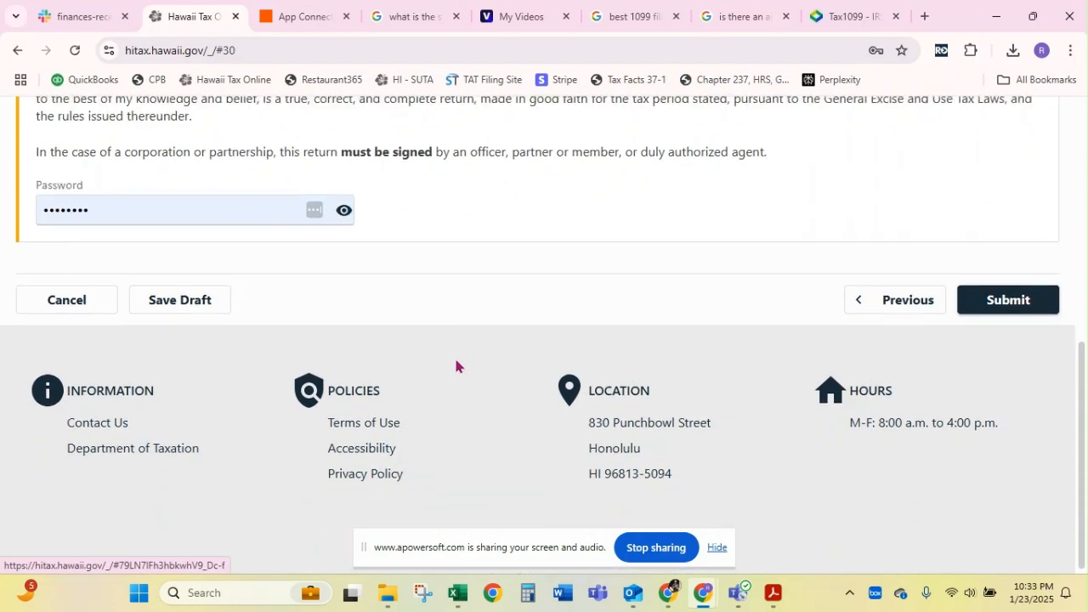
scroll(456, 366, "up", 3)
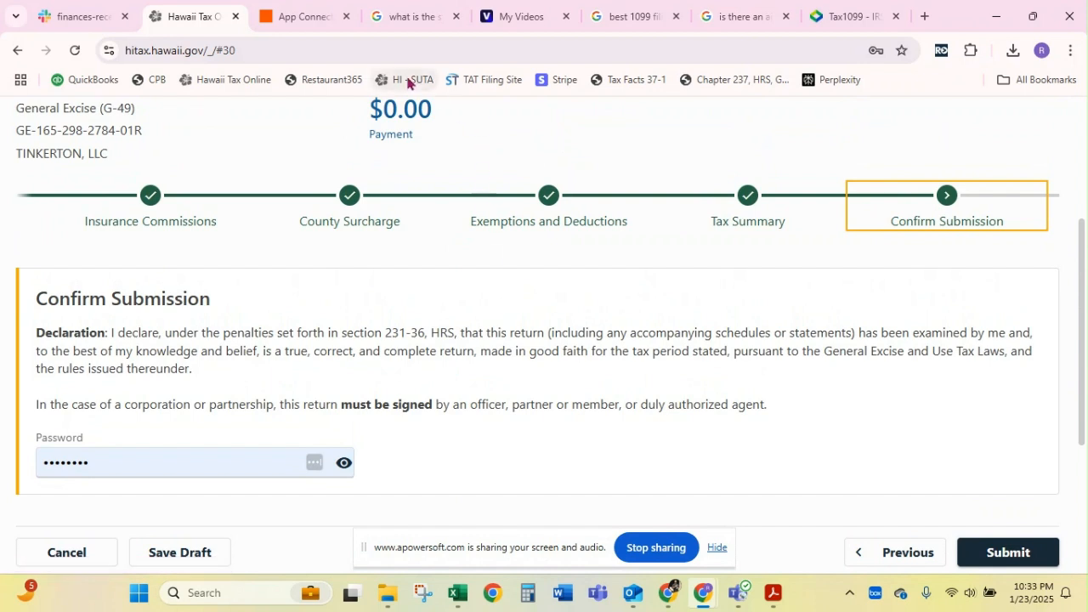
scroll(275, 199, "down", 3)
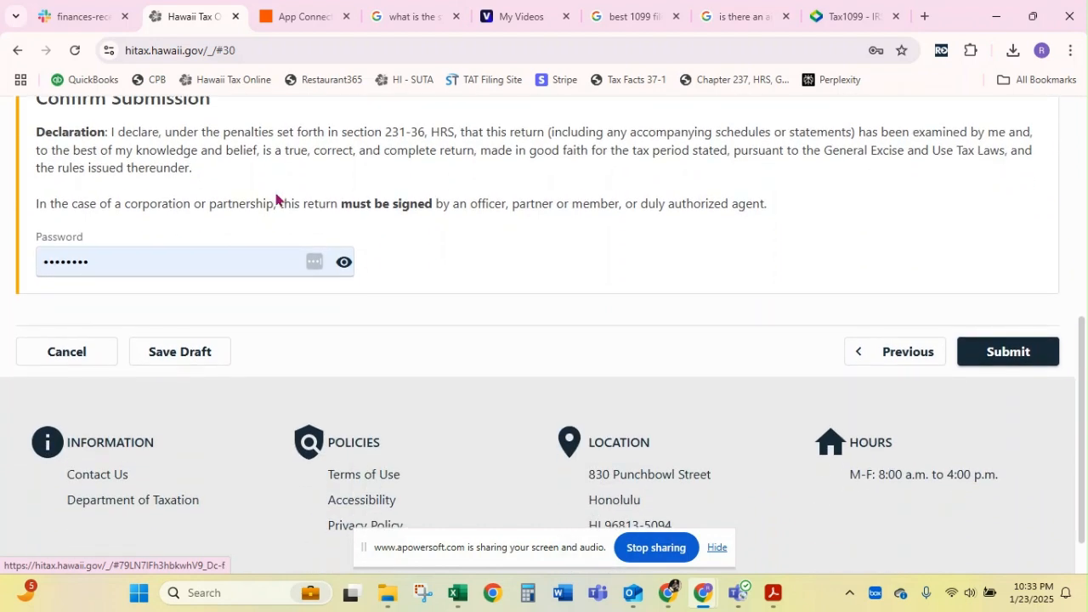
scroll(276, 200, "up", 3)
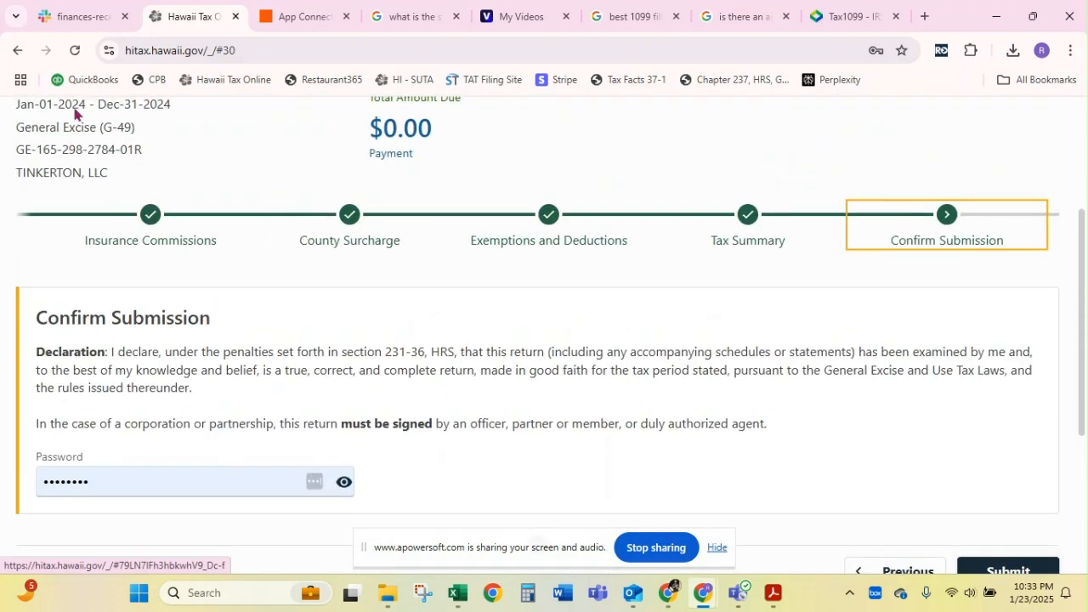
key("alt+Tab")
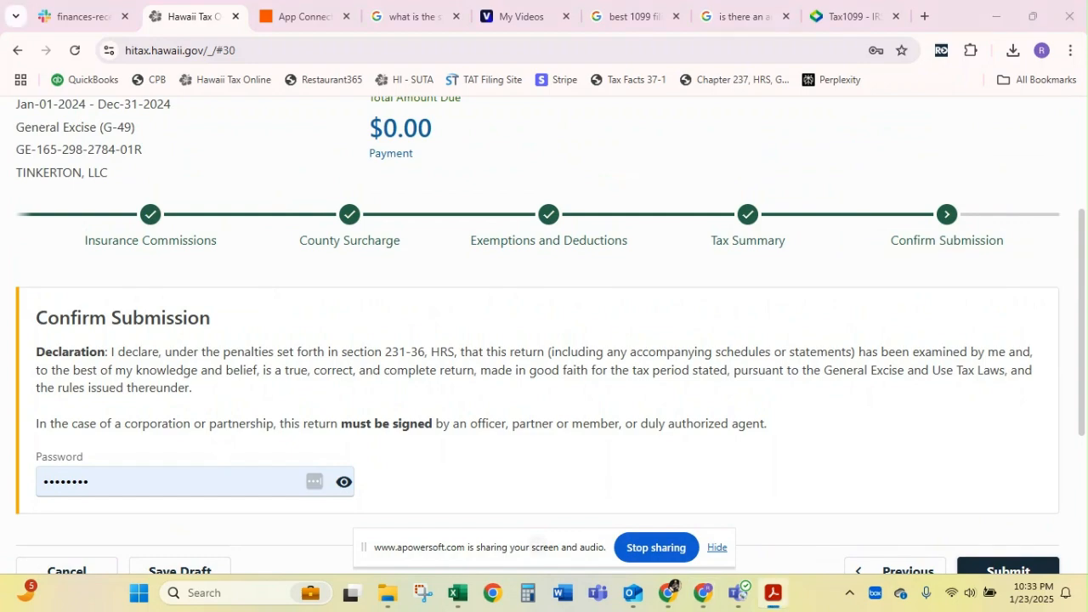
left_click_drag(0, 111, 0, 64)
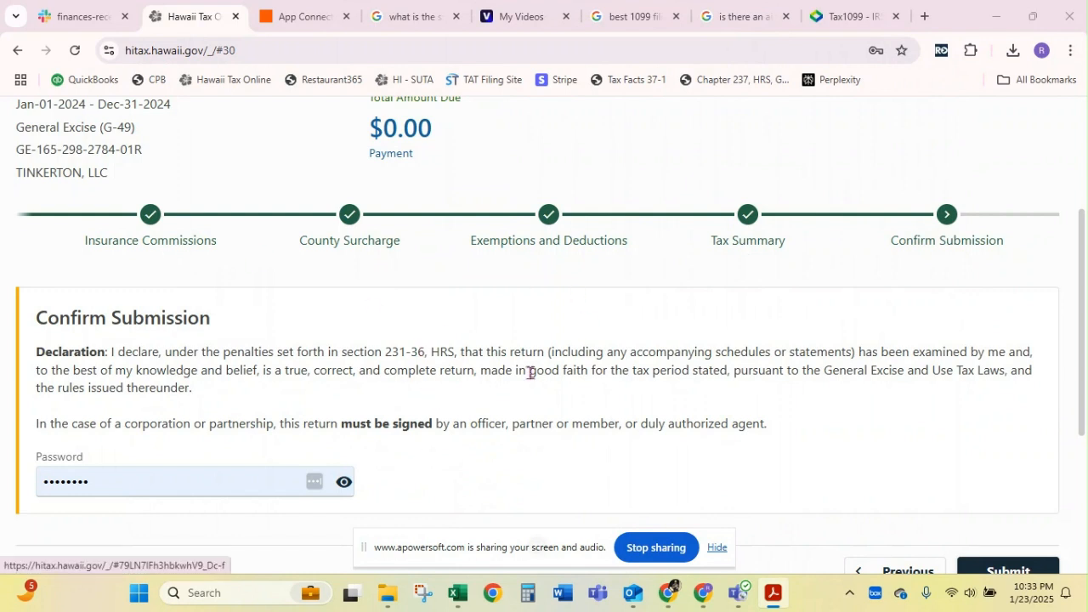
scroll(530, 373, "down", 3)
scroll(529, 372, "up", 4)
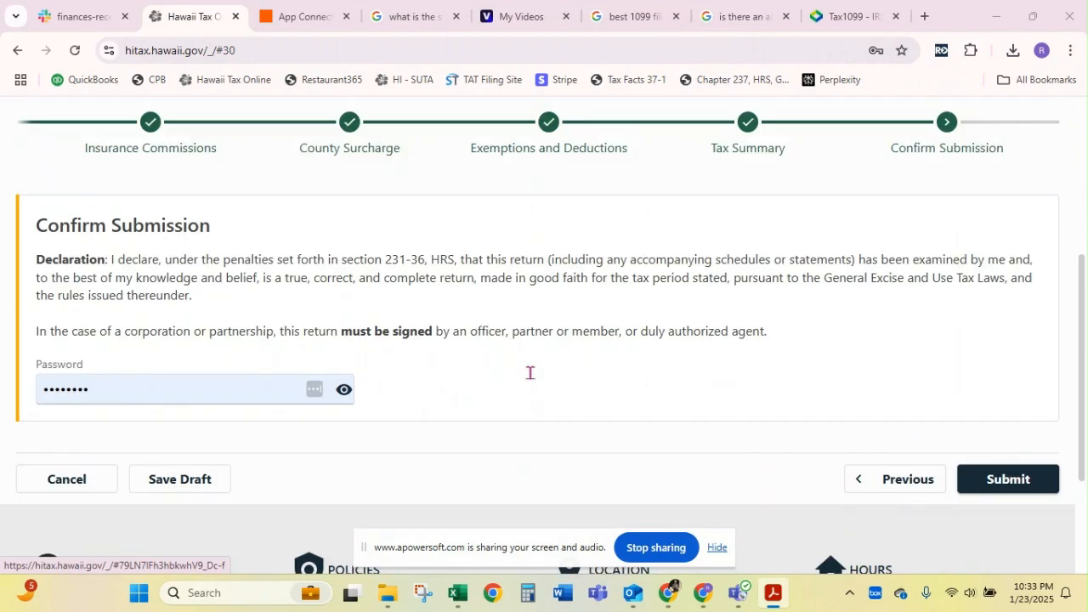
Leave the G-49 return without submitting it and go back to the TINKERTON, LLC page
scroll(529, 372, "up", 2)
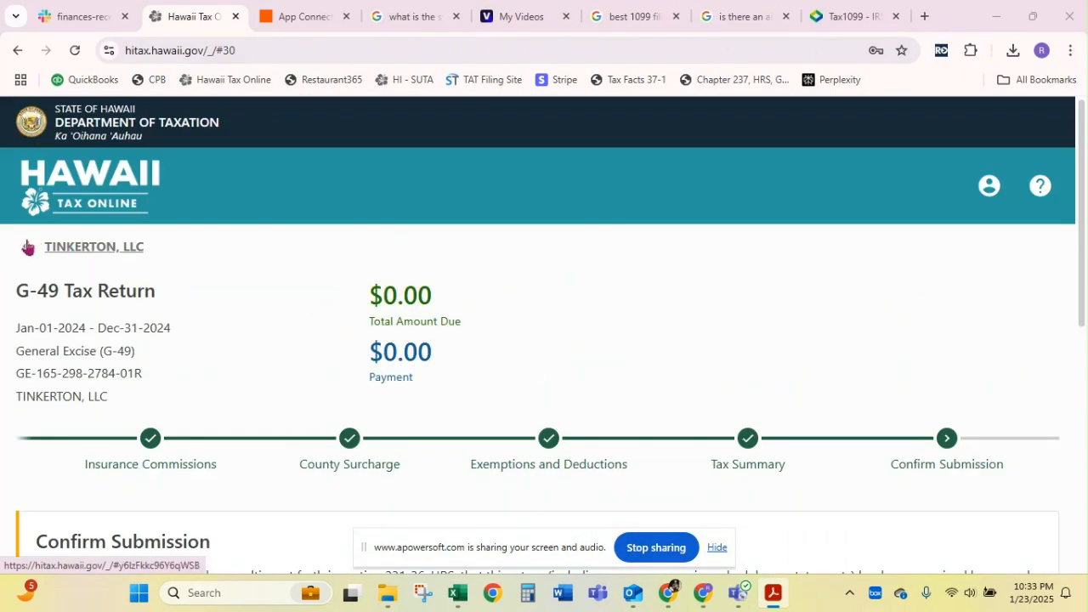
left_click(81, 248)
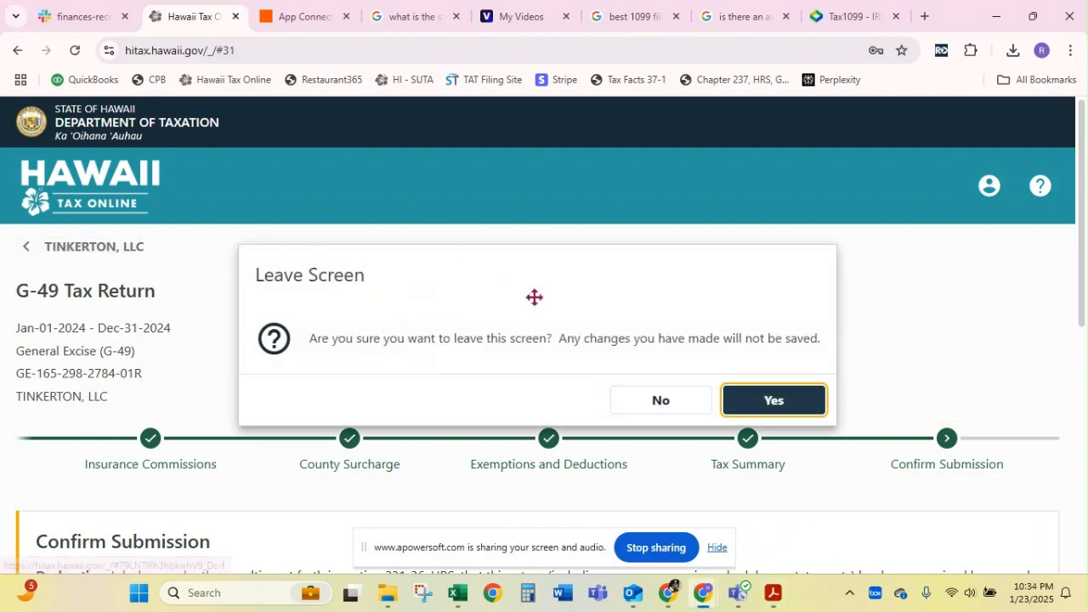